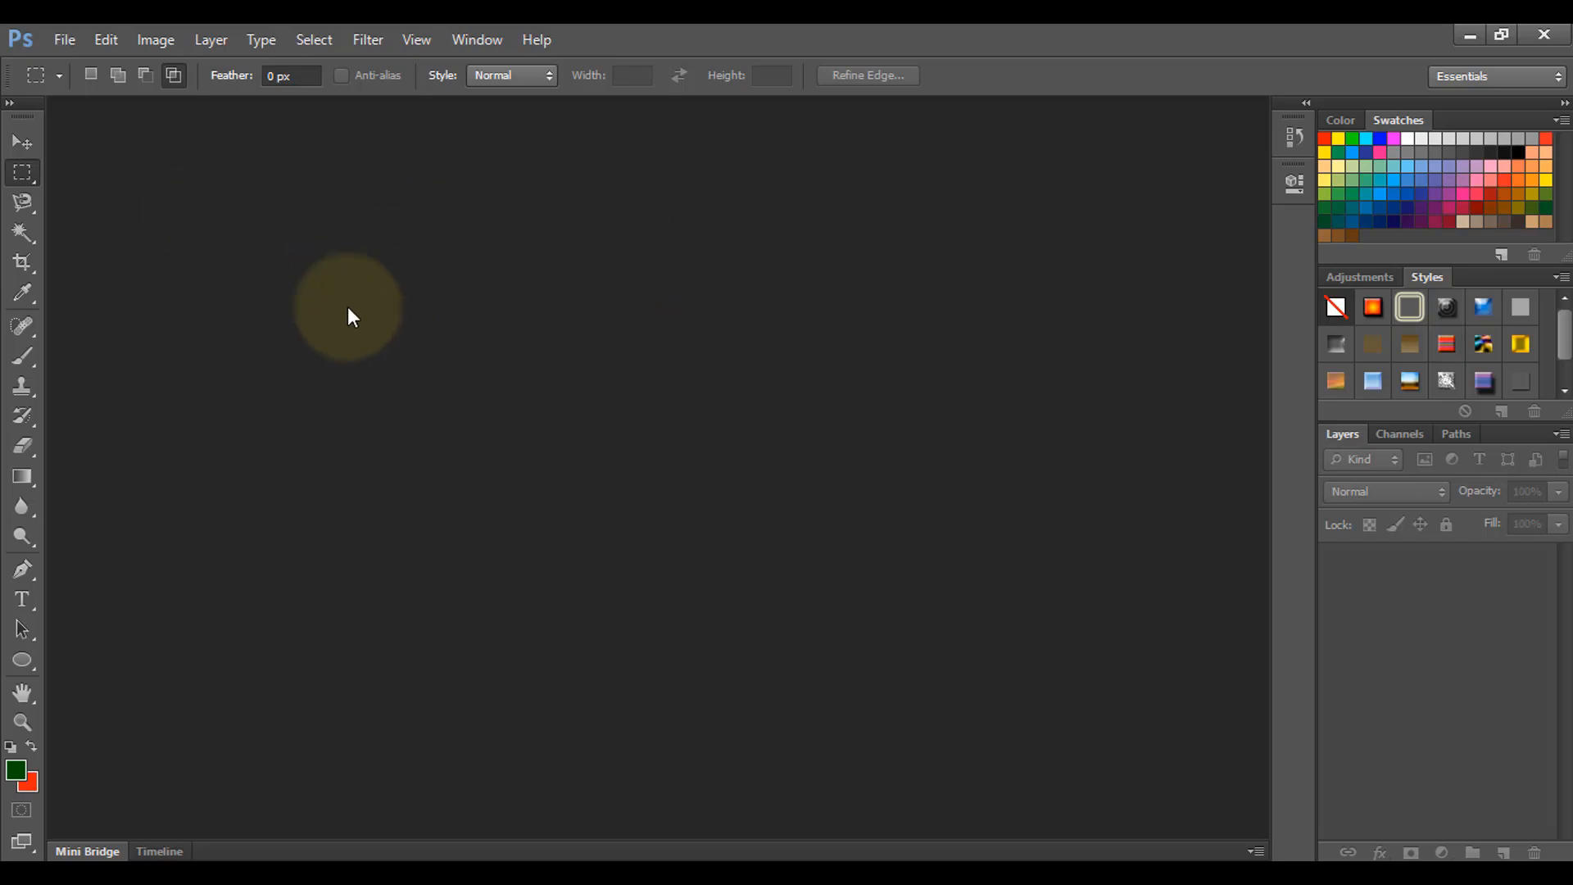
Create a 7 × 5 inch RGB document at 72 pixels/inch with a white background and convert its Background into Layer 0
click(62, 45)
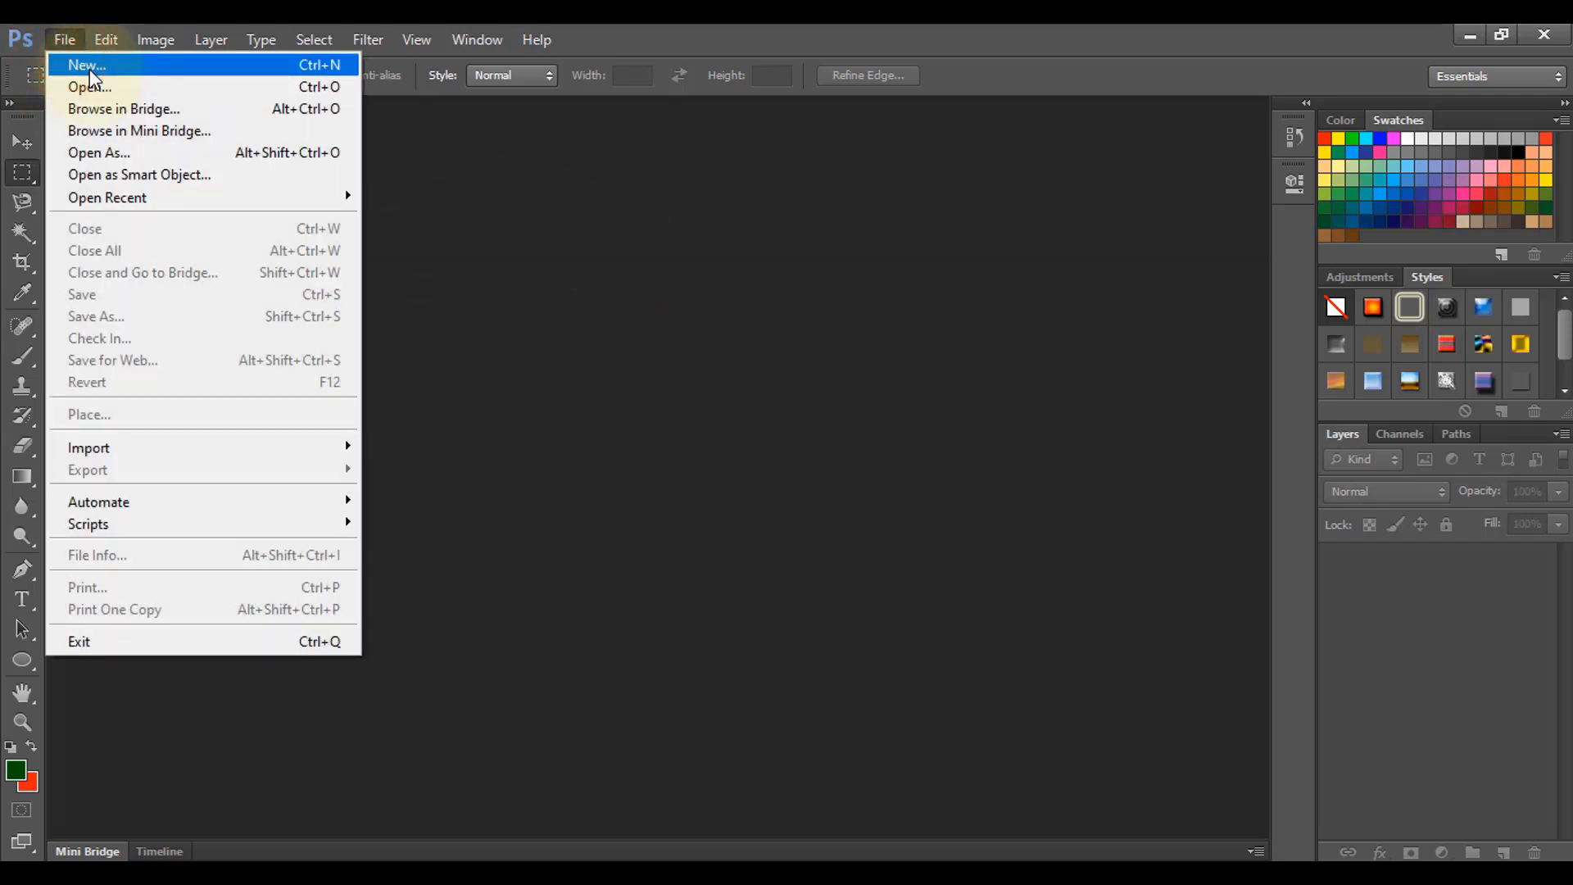
click(90, 69)
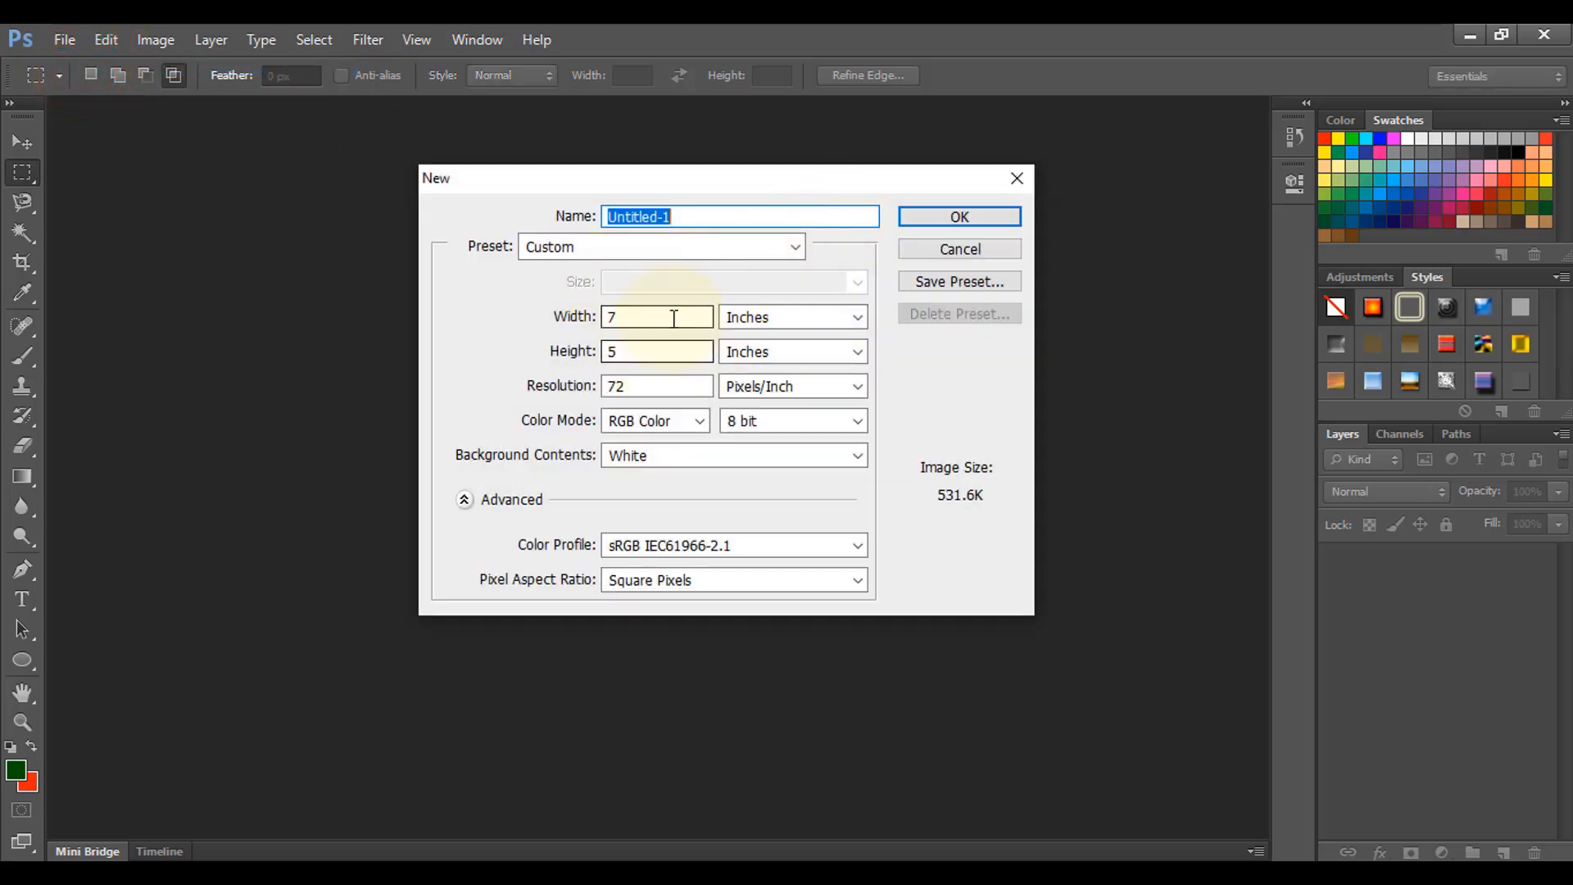
click(993, 215)
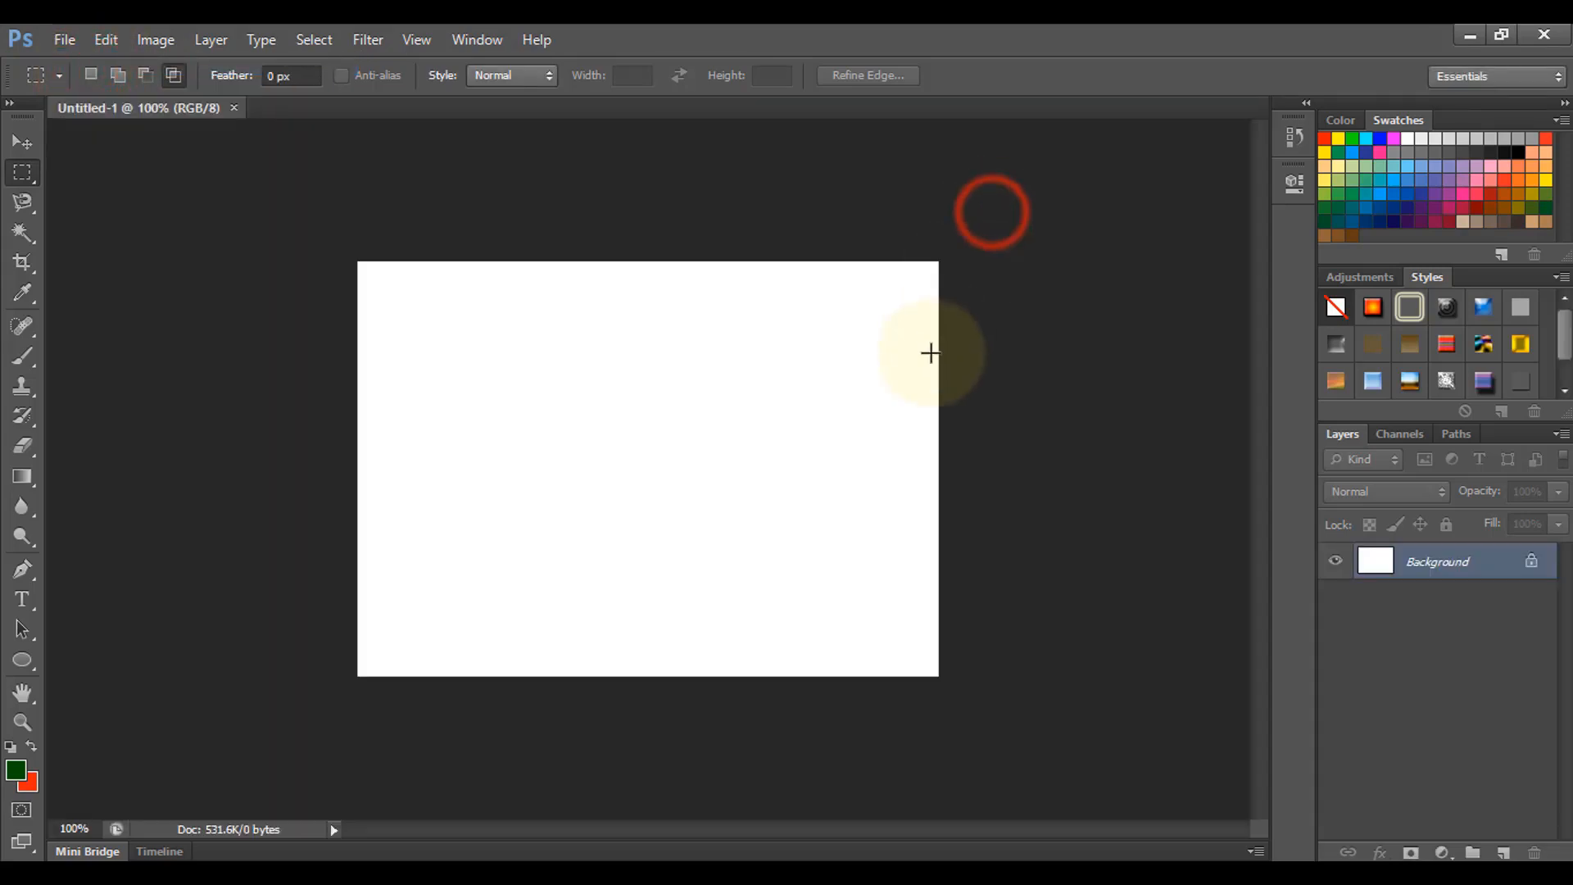
scroll(937, 392, down, 3)
scroll(936, 392, up, 3)
scroll(936, 392, up, 3)
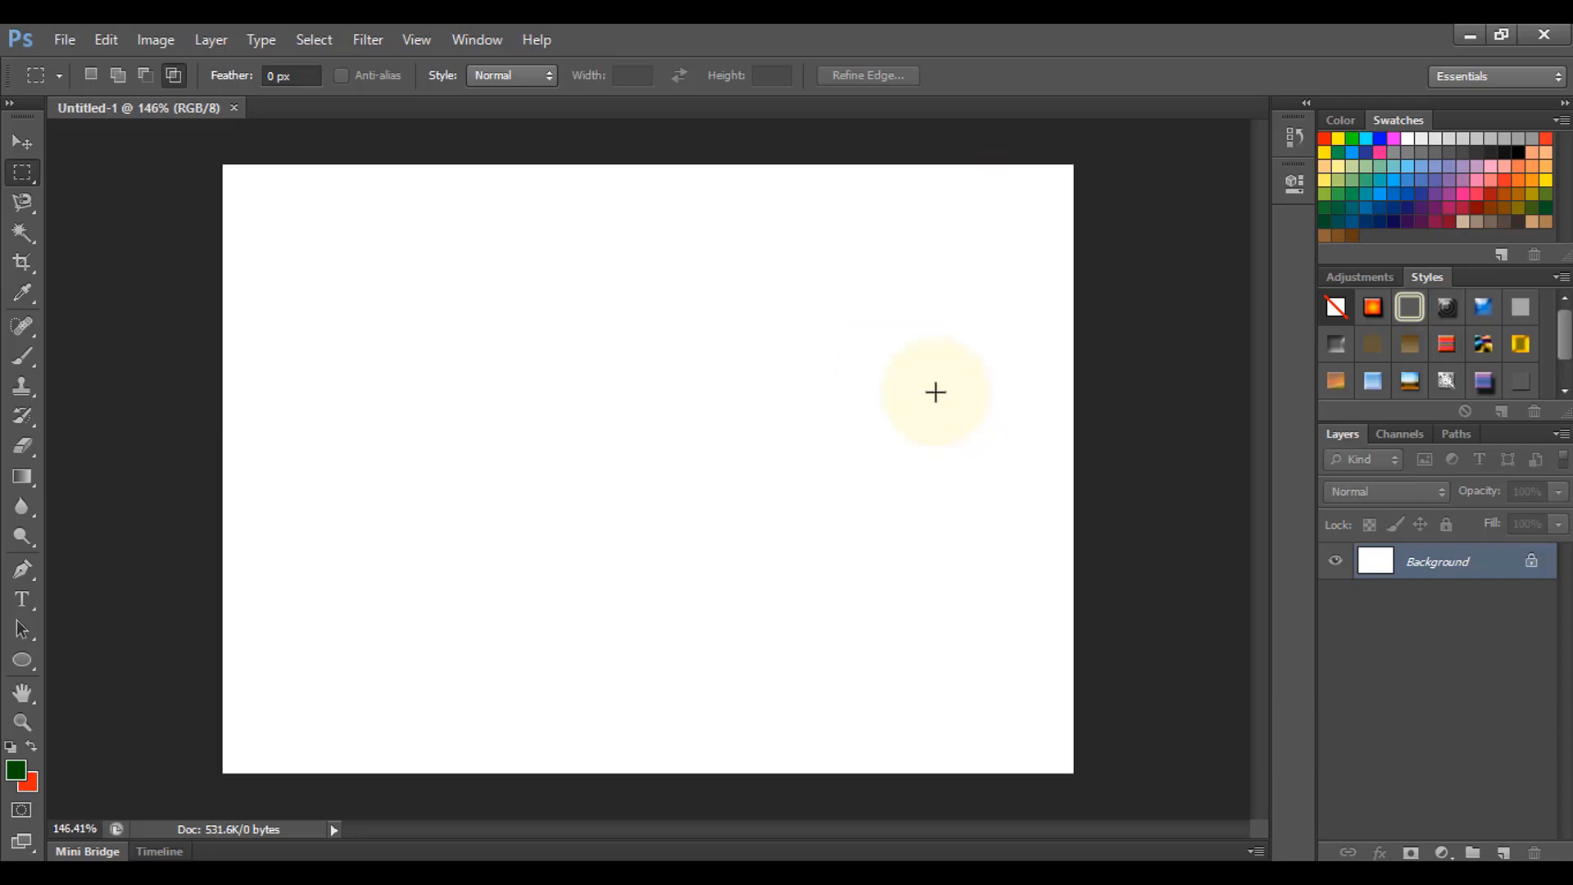
scroll(936, 402, down, 1)
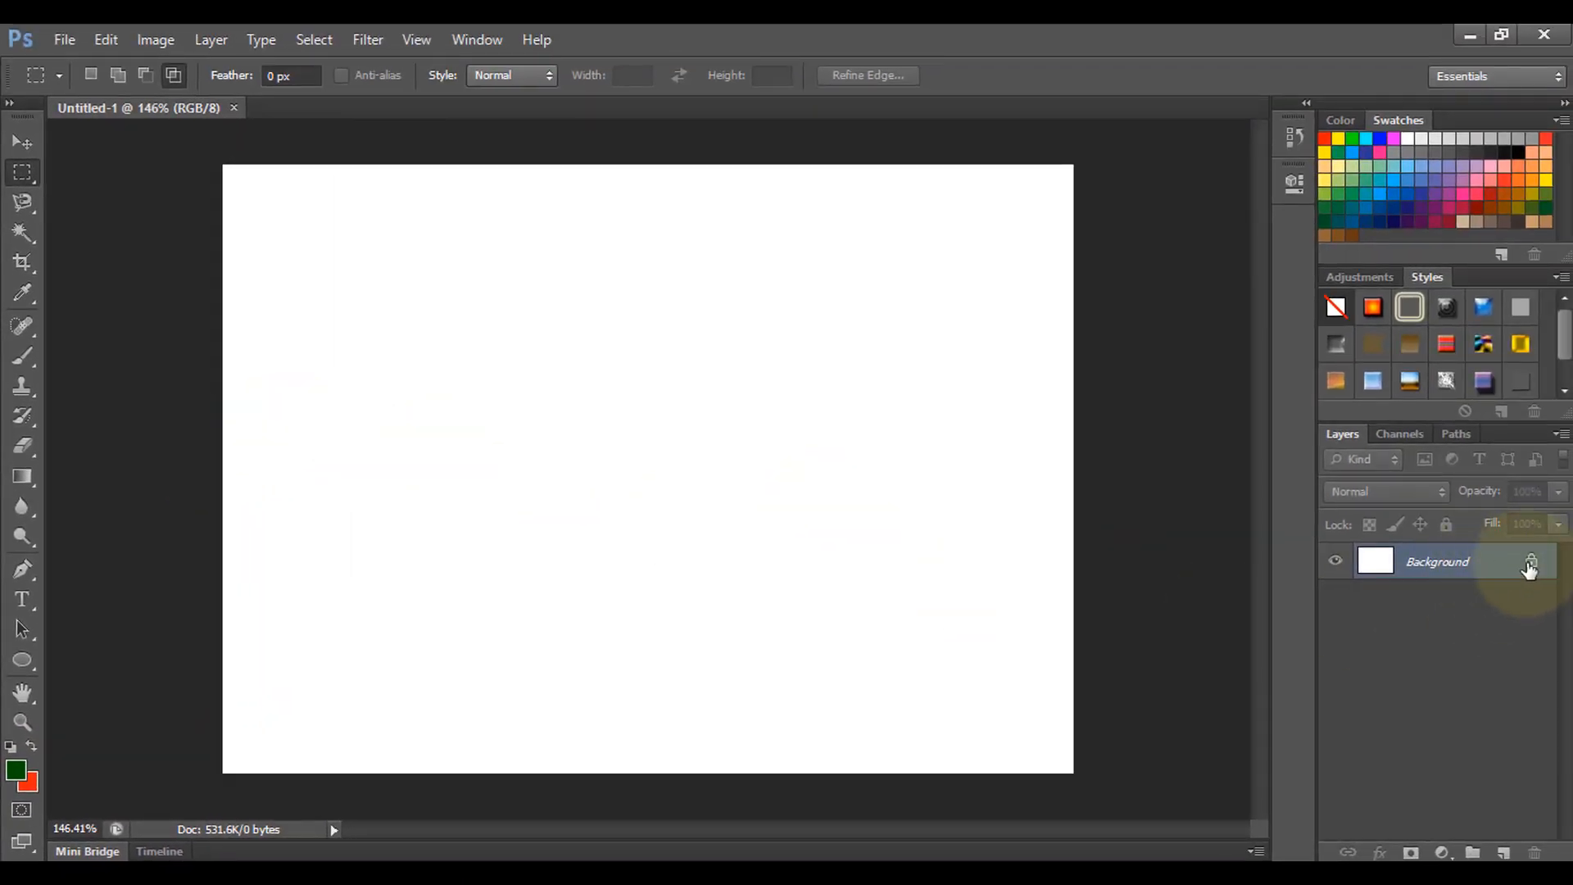
double_click(1529, 565)
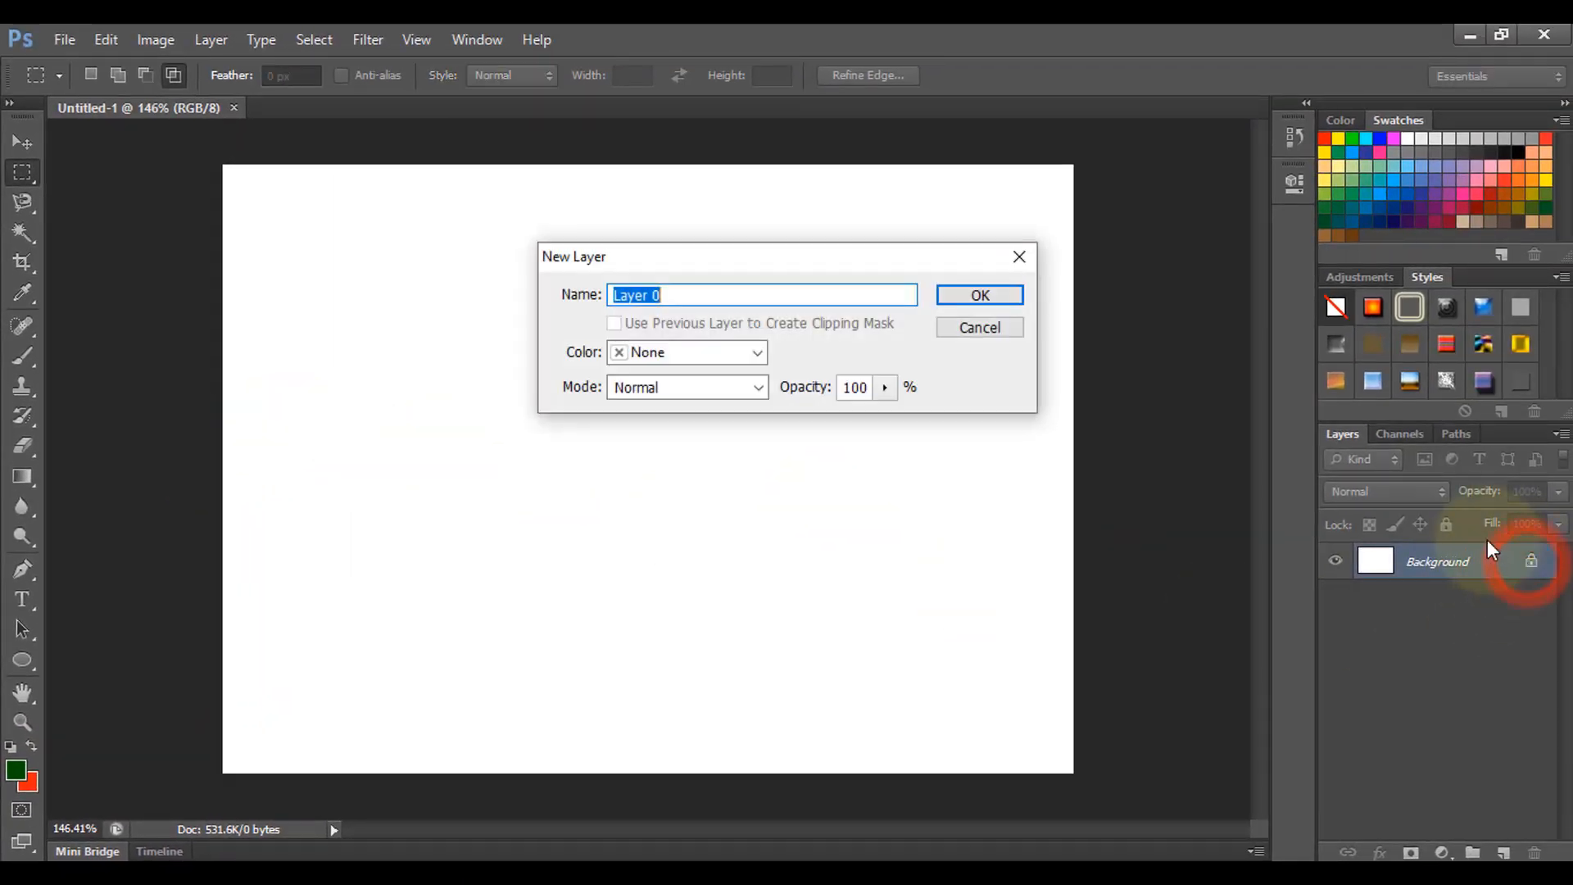
click(993, 303)
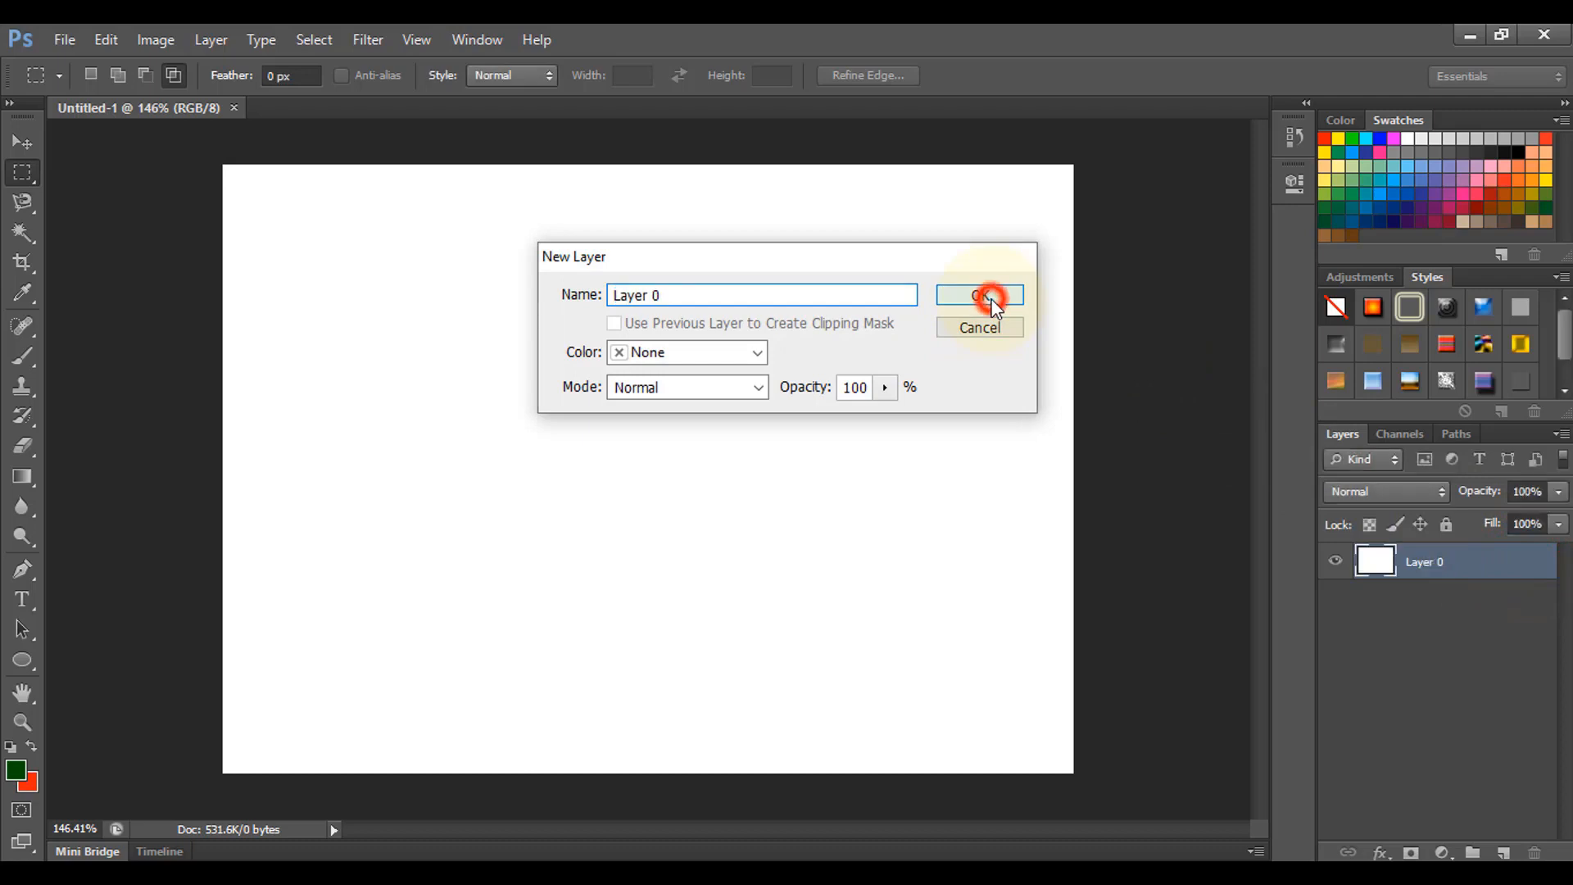
Select a large rectangular area around the middle of the canvas with the Rectangular Marquee tool
click(20, 171)
click(126, 167)
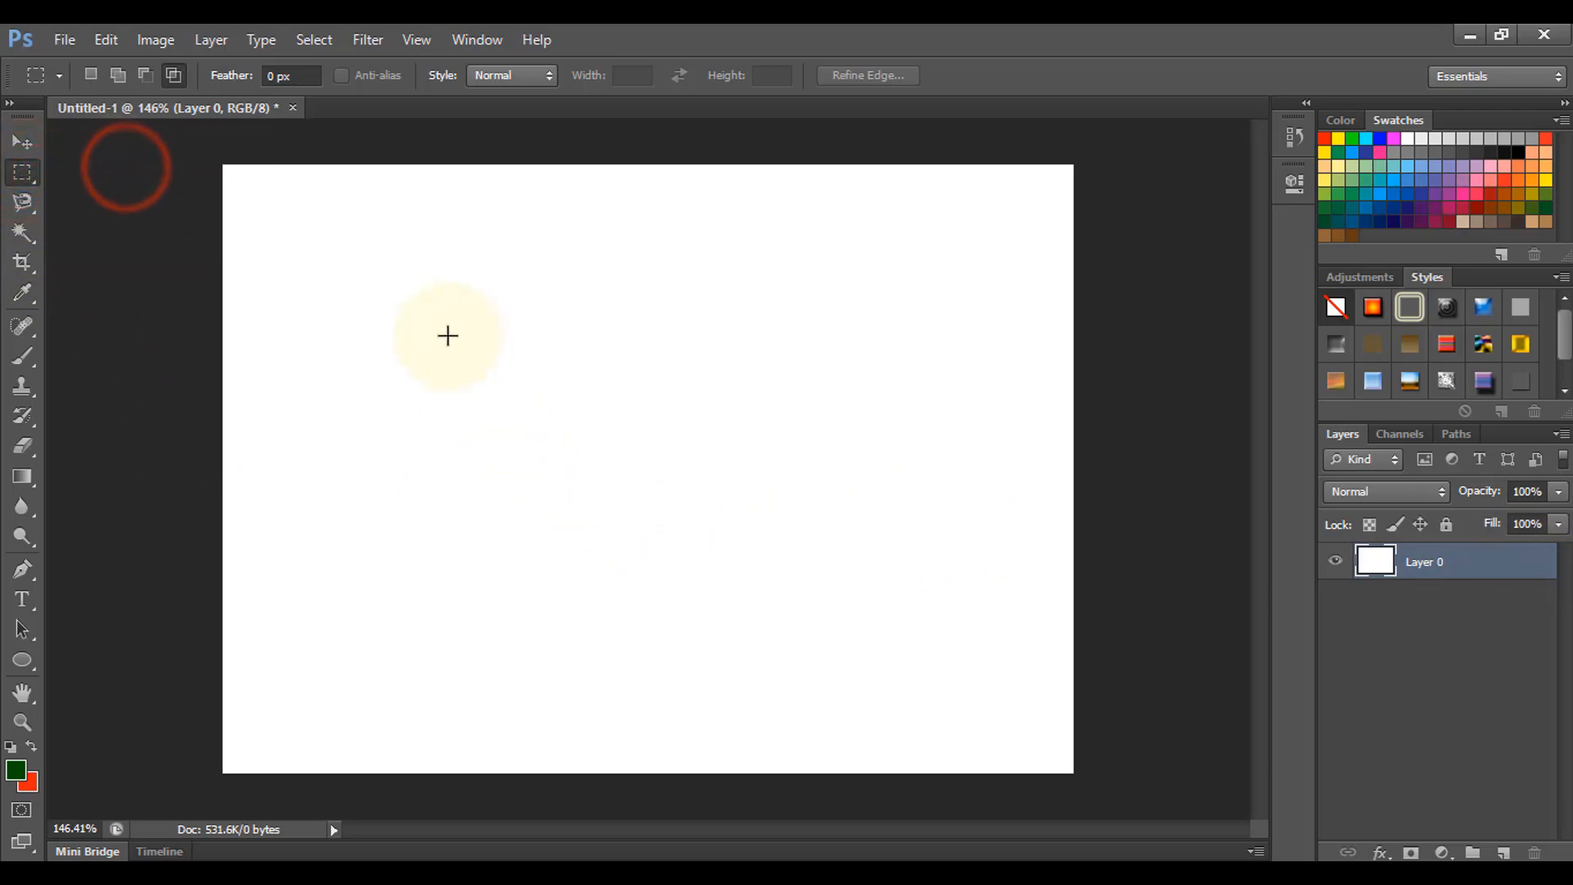
drag(427, 306, 949, 610)
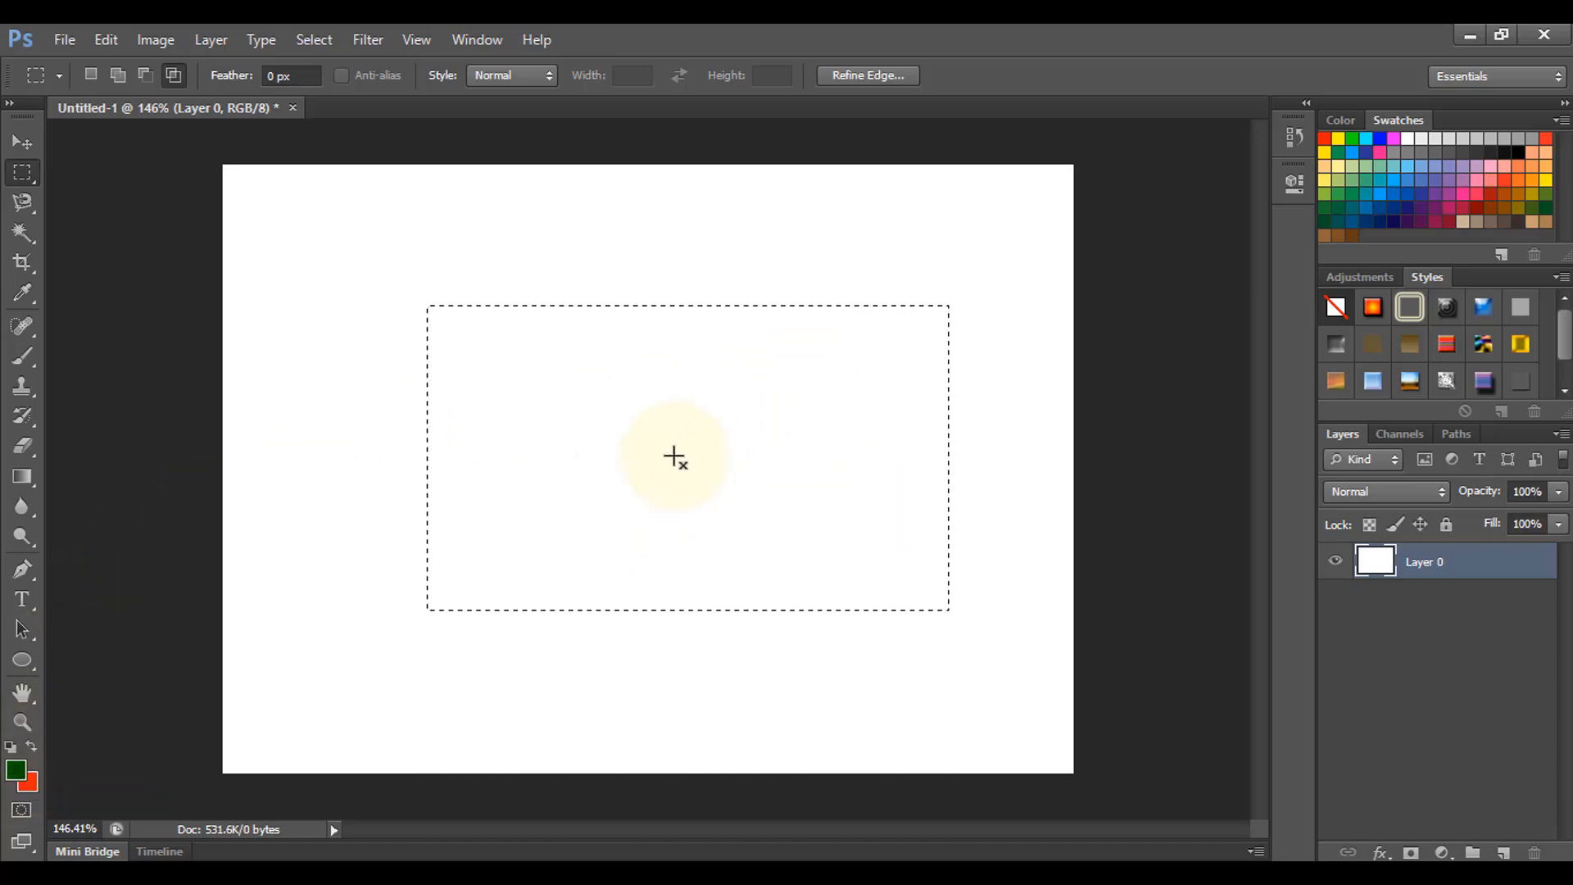
click(17, 772)
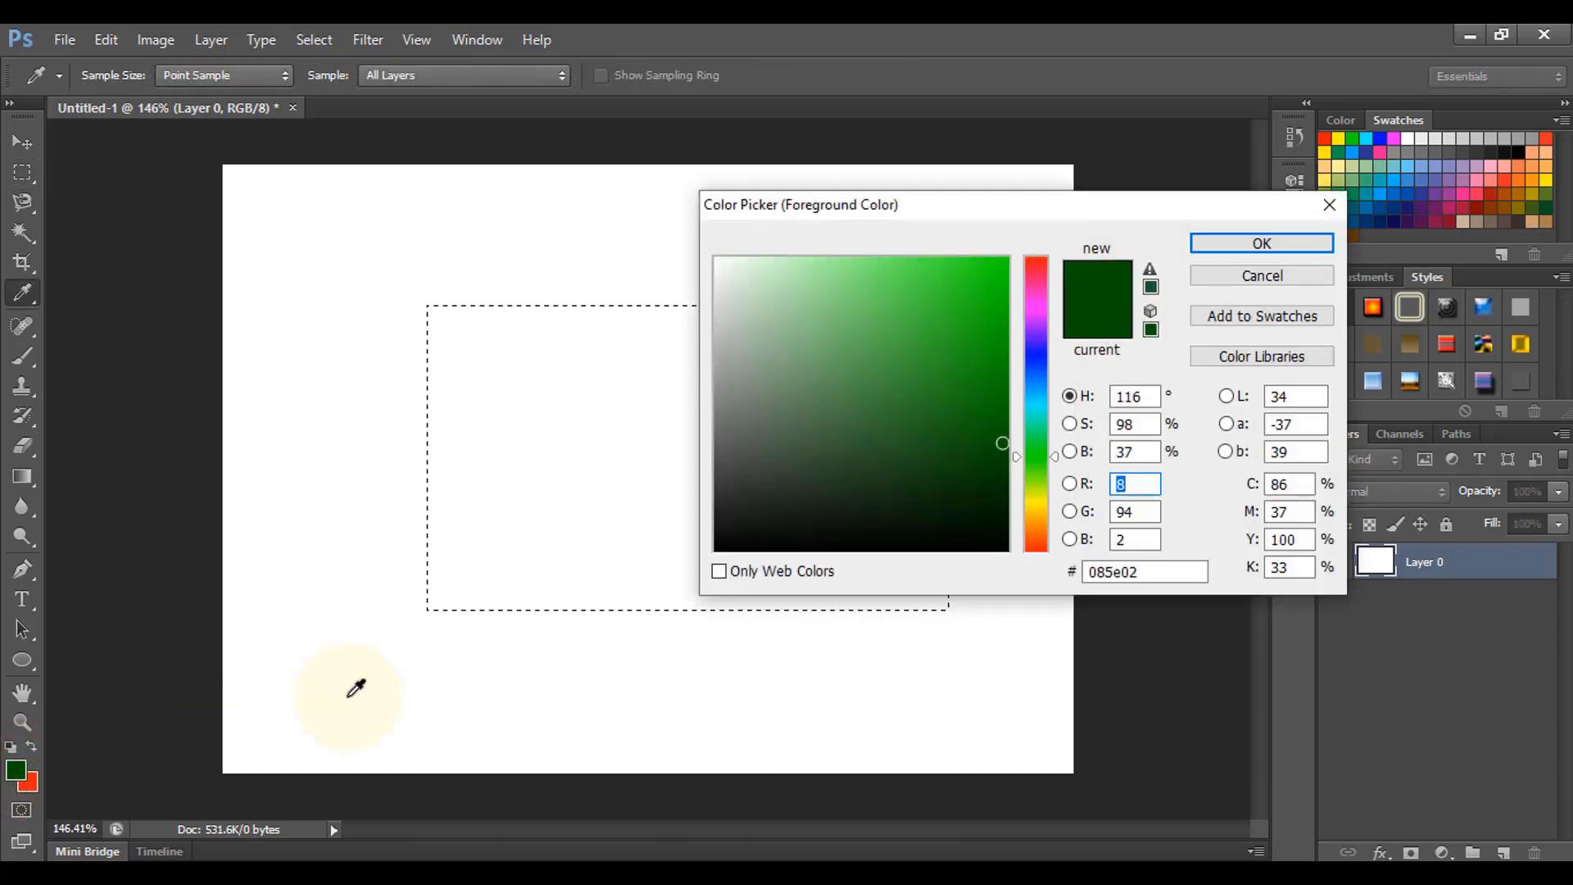
drag(1114, 210, 1086, 305)
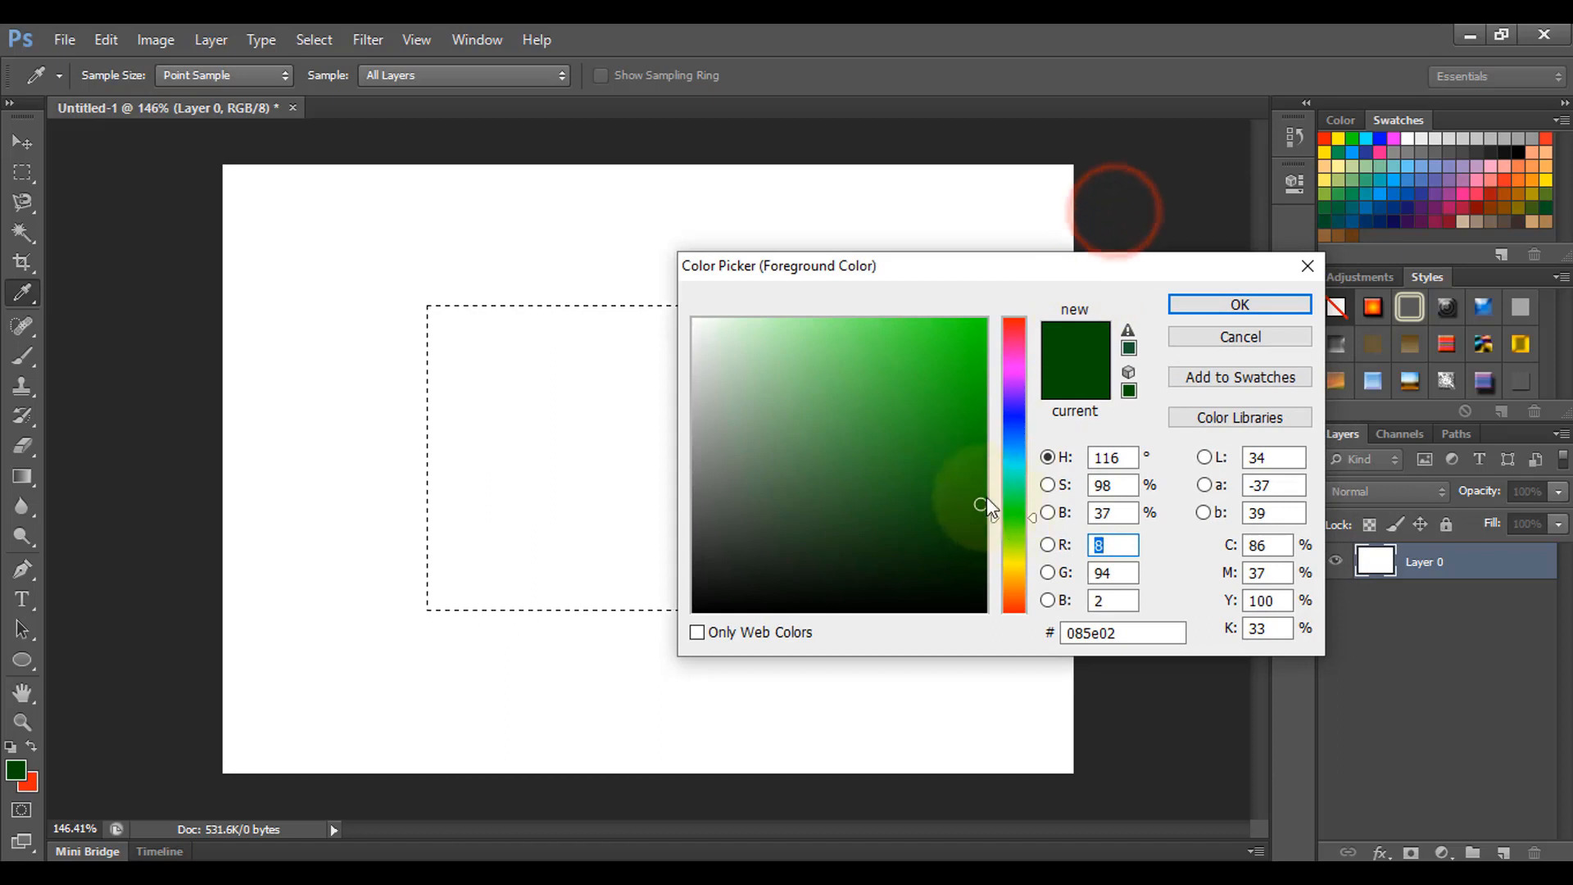
mouse_move(984, 496)
mouse_down()
mouse_move(980, 475)
mouse_move(980, 491)
mouse_up()
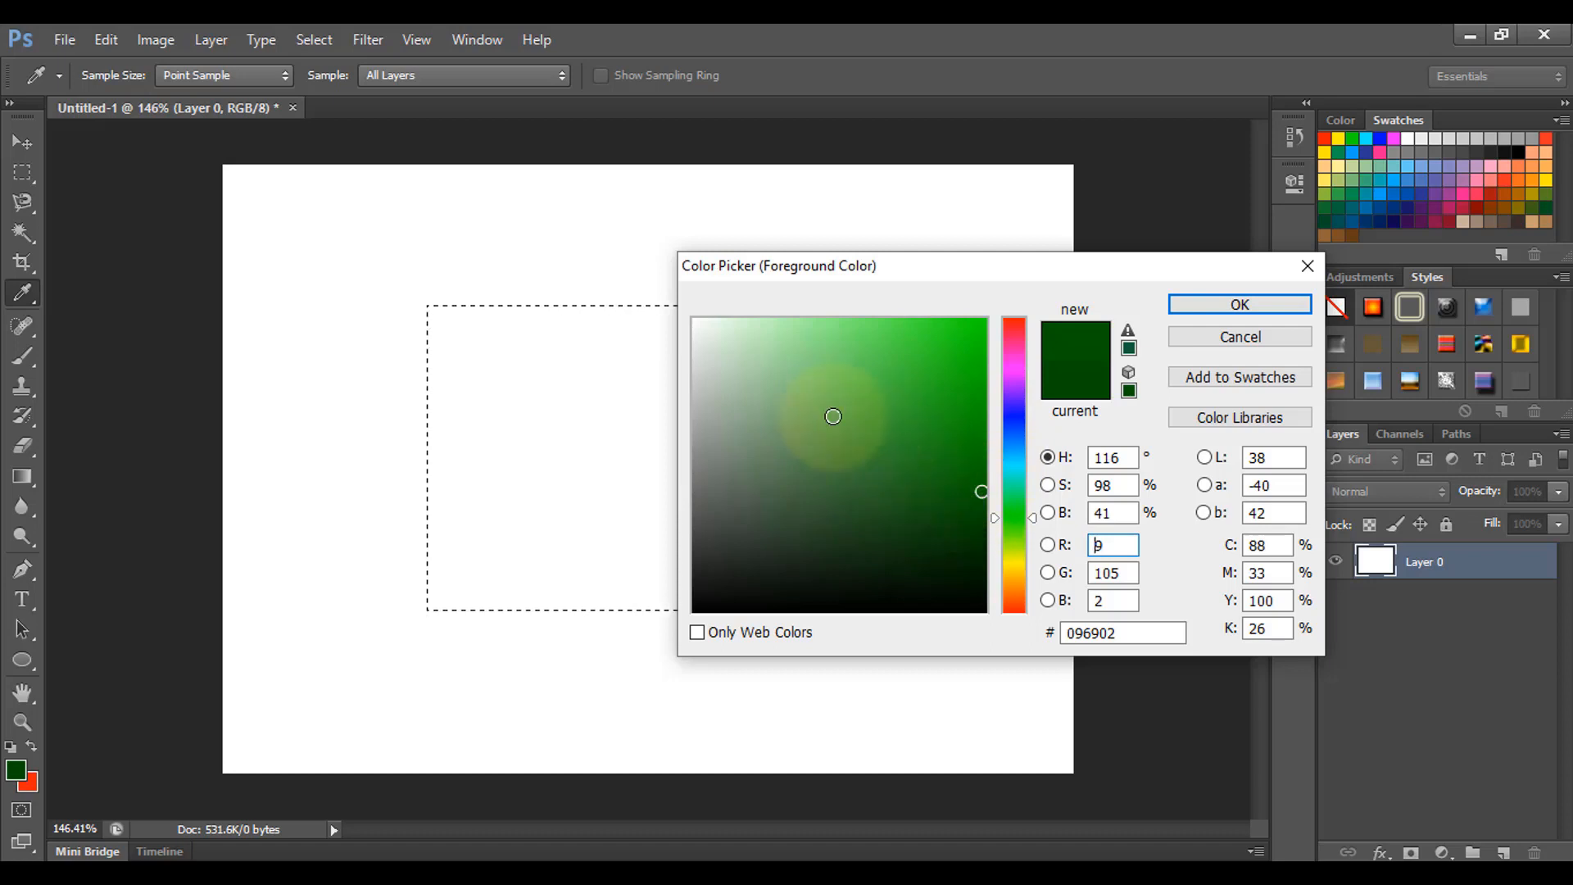
click(1135, 632)
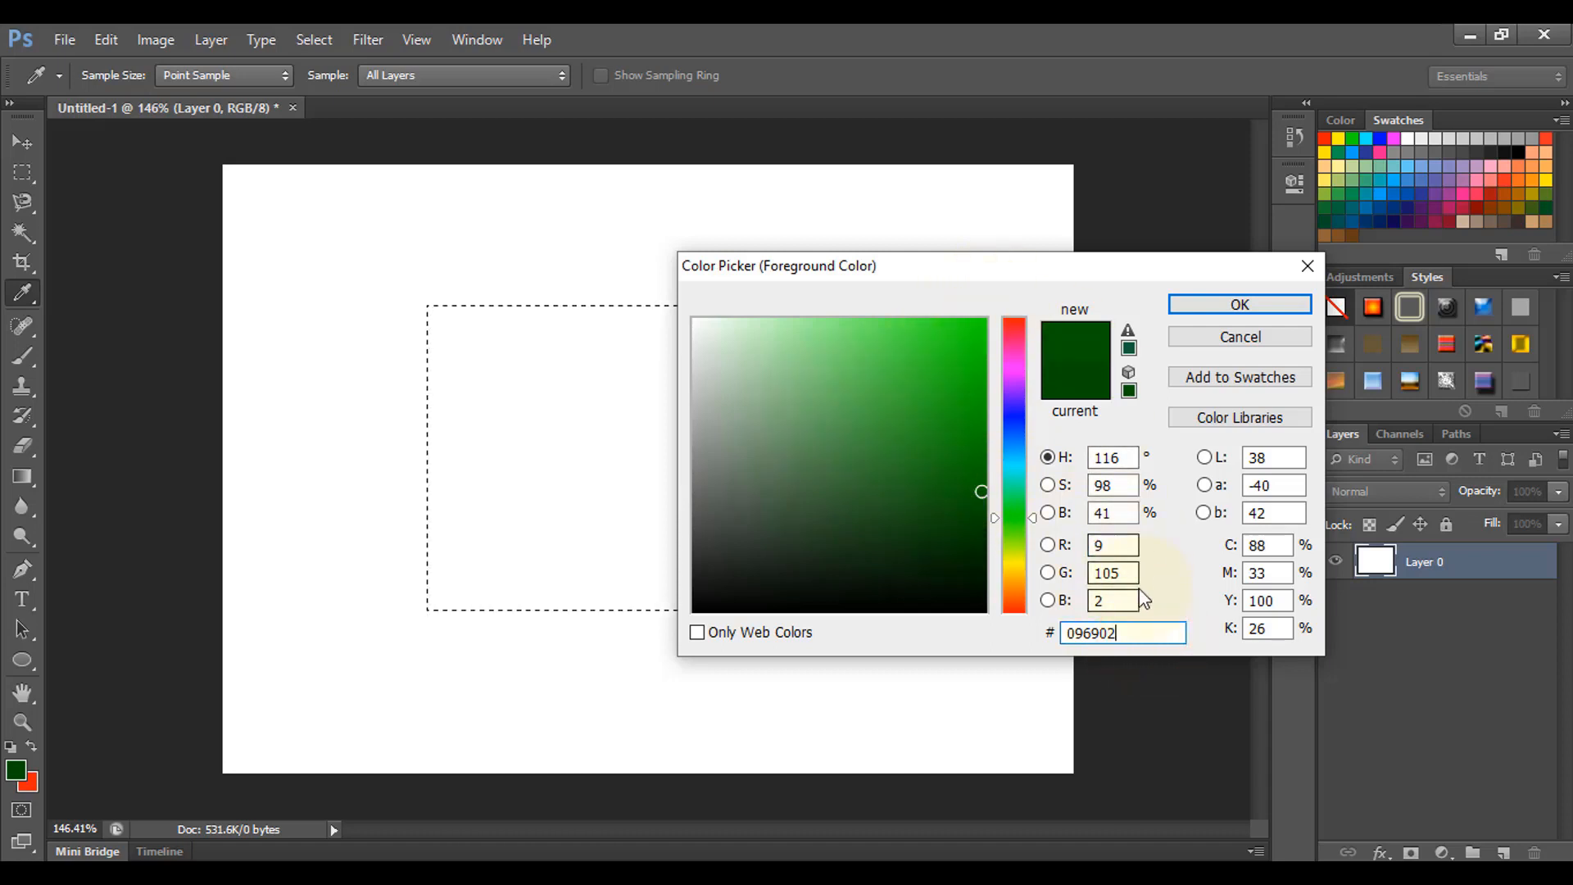
double_click(1135, 633)
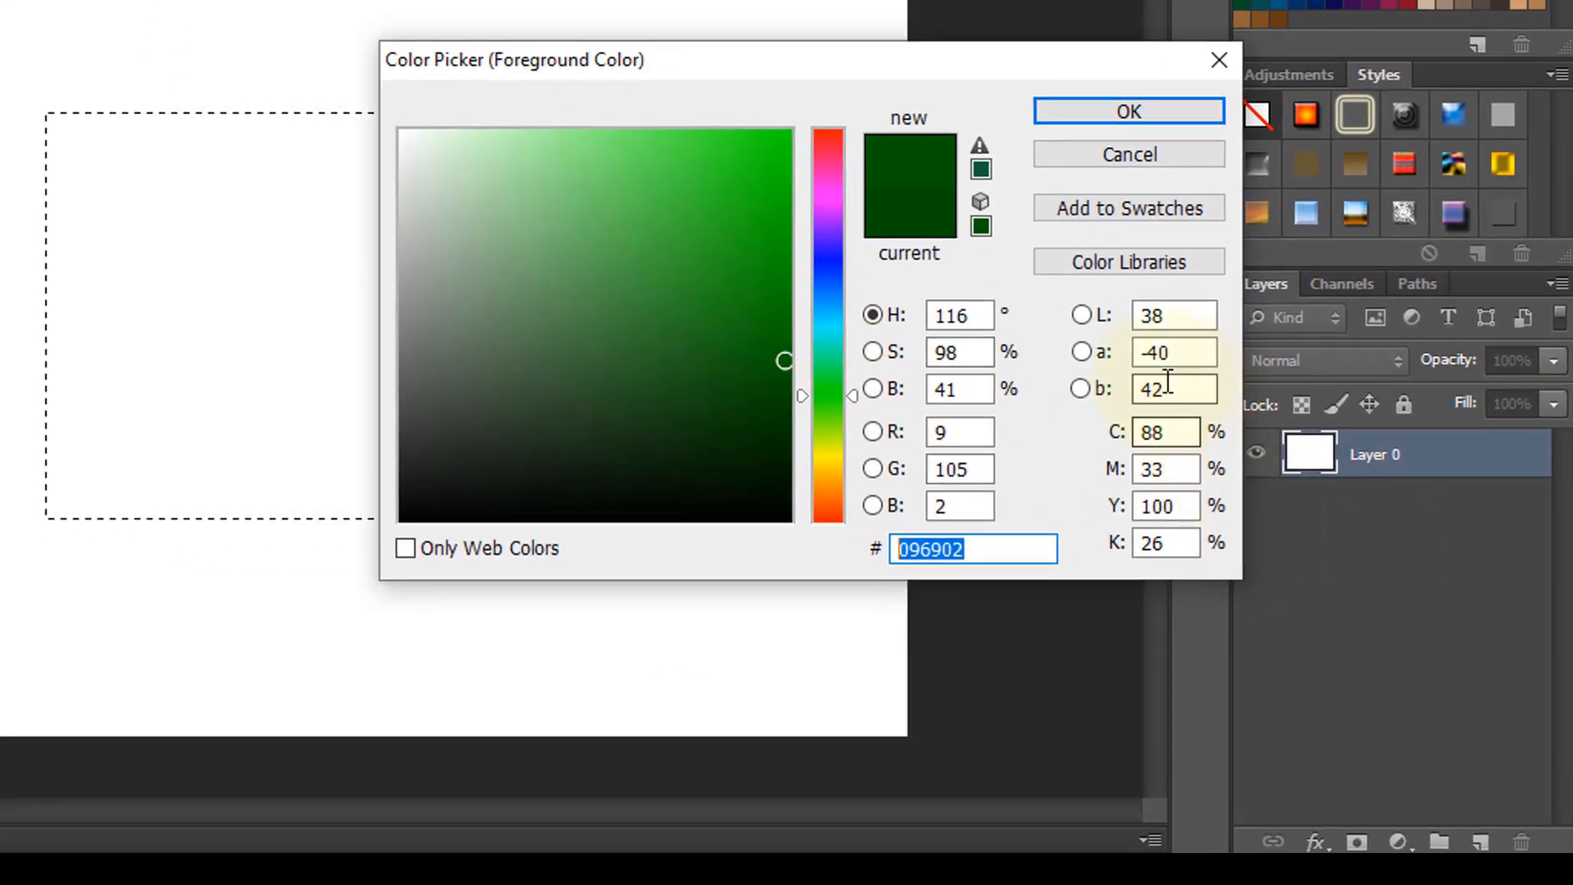
drag(1019, 66, 895, 29)
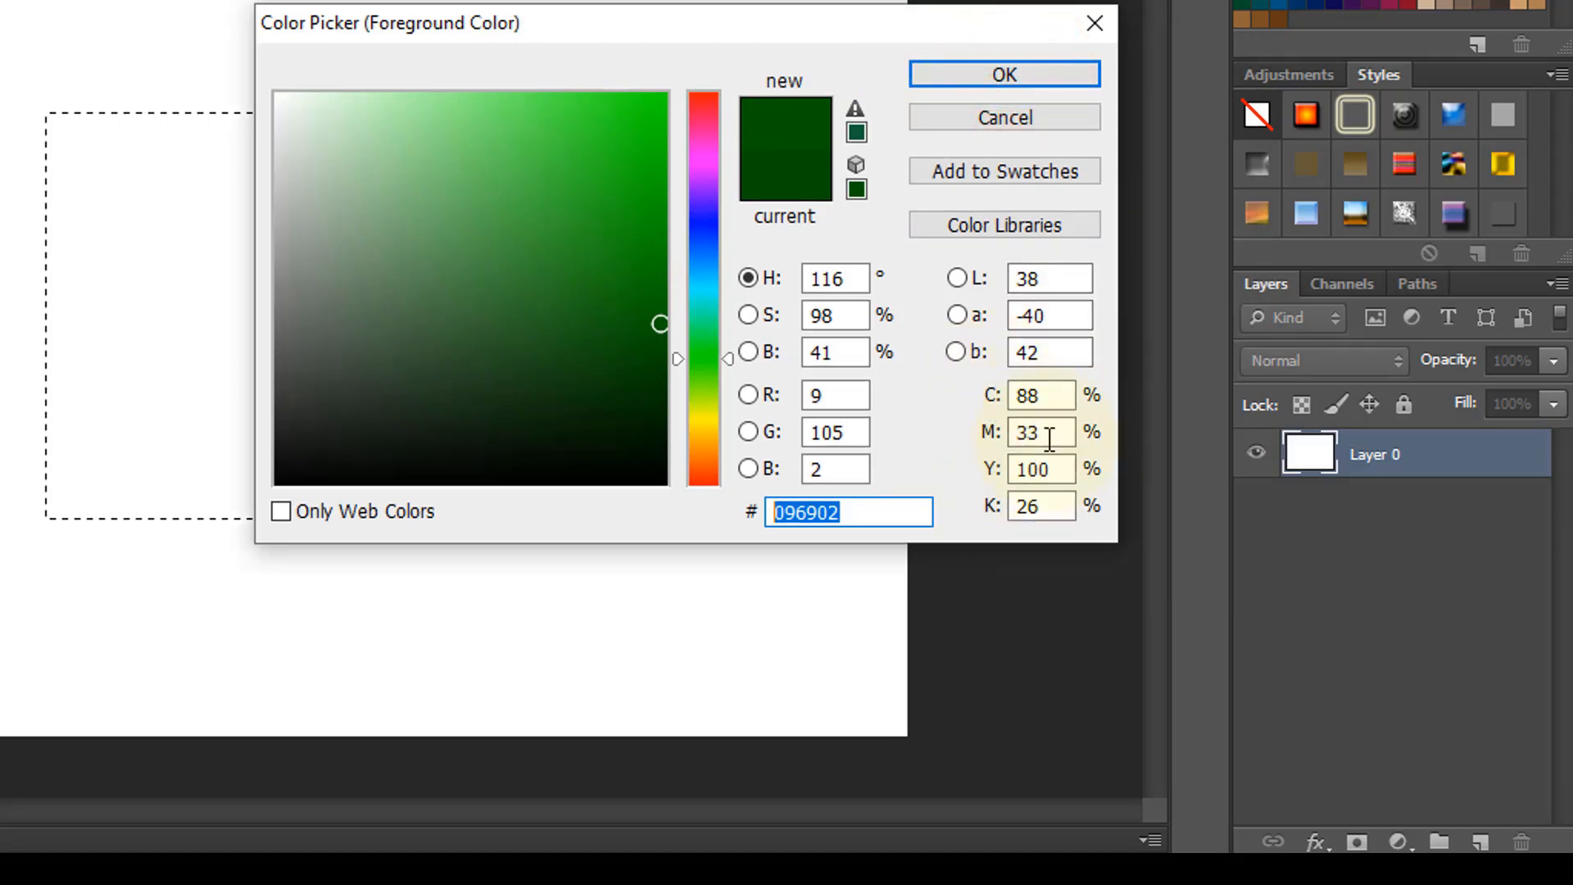
click(1057, 395)
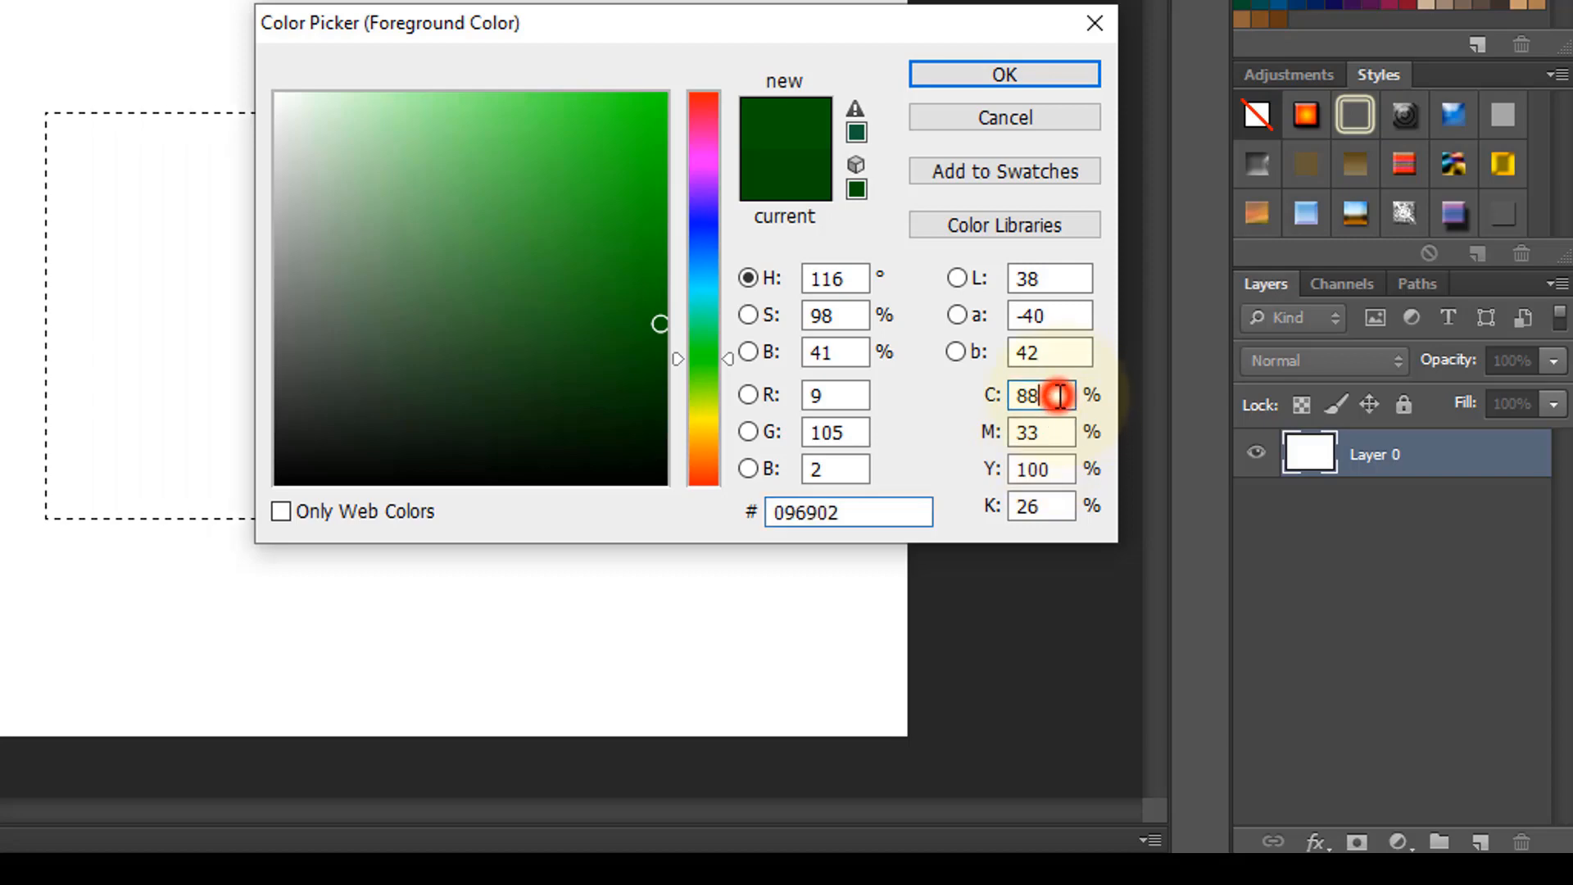
click(1042, 425)
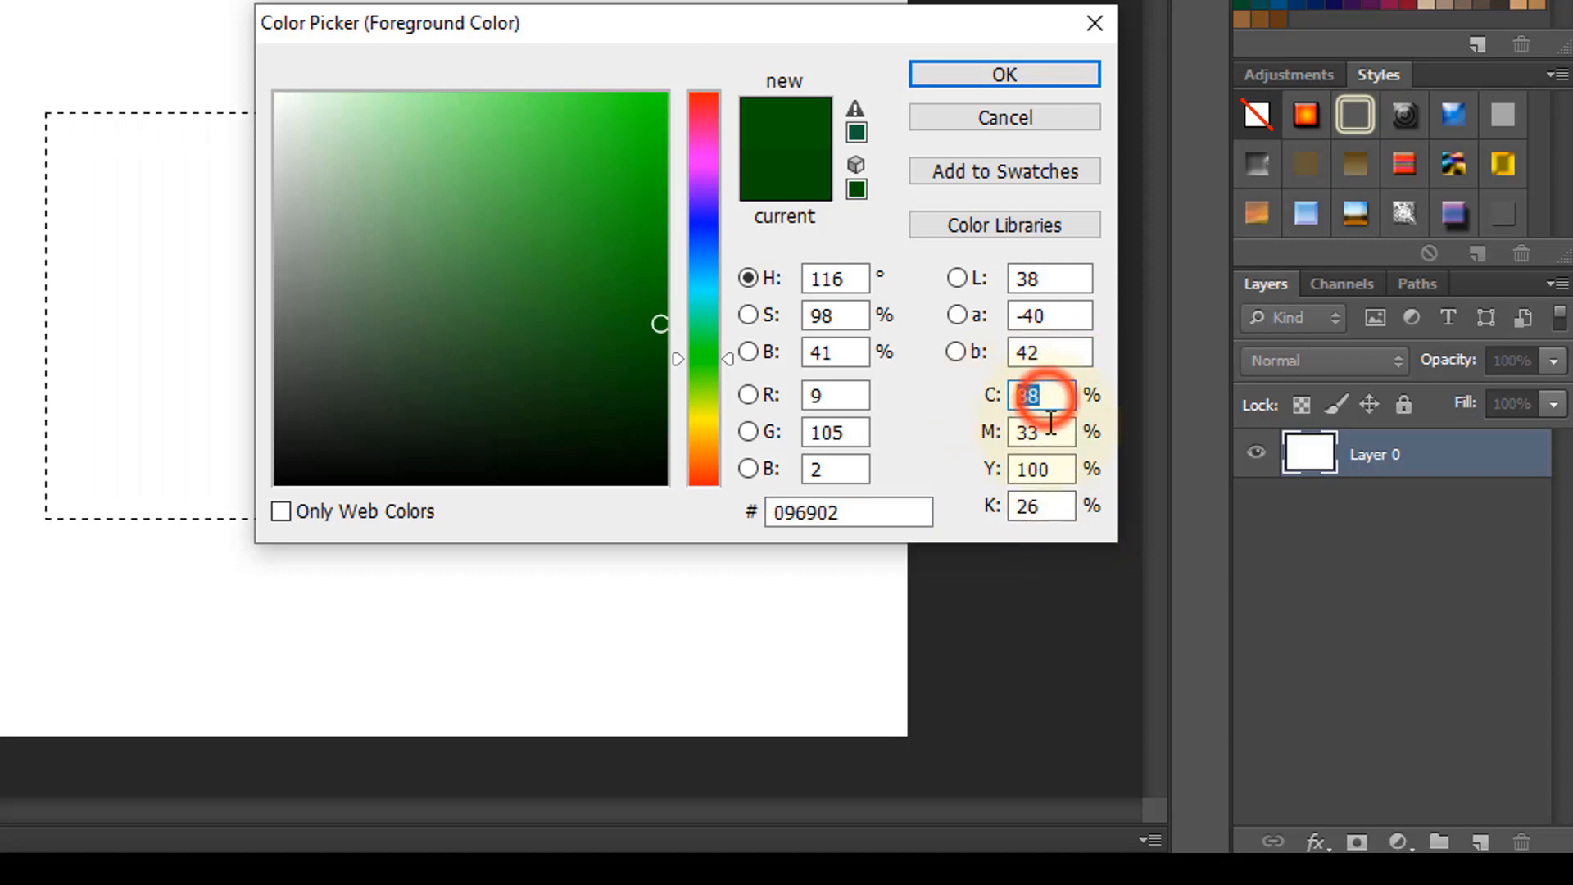
click(1057, 471)
click(1052, 507)
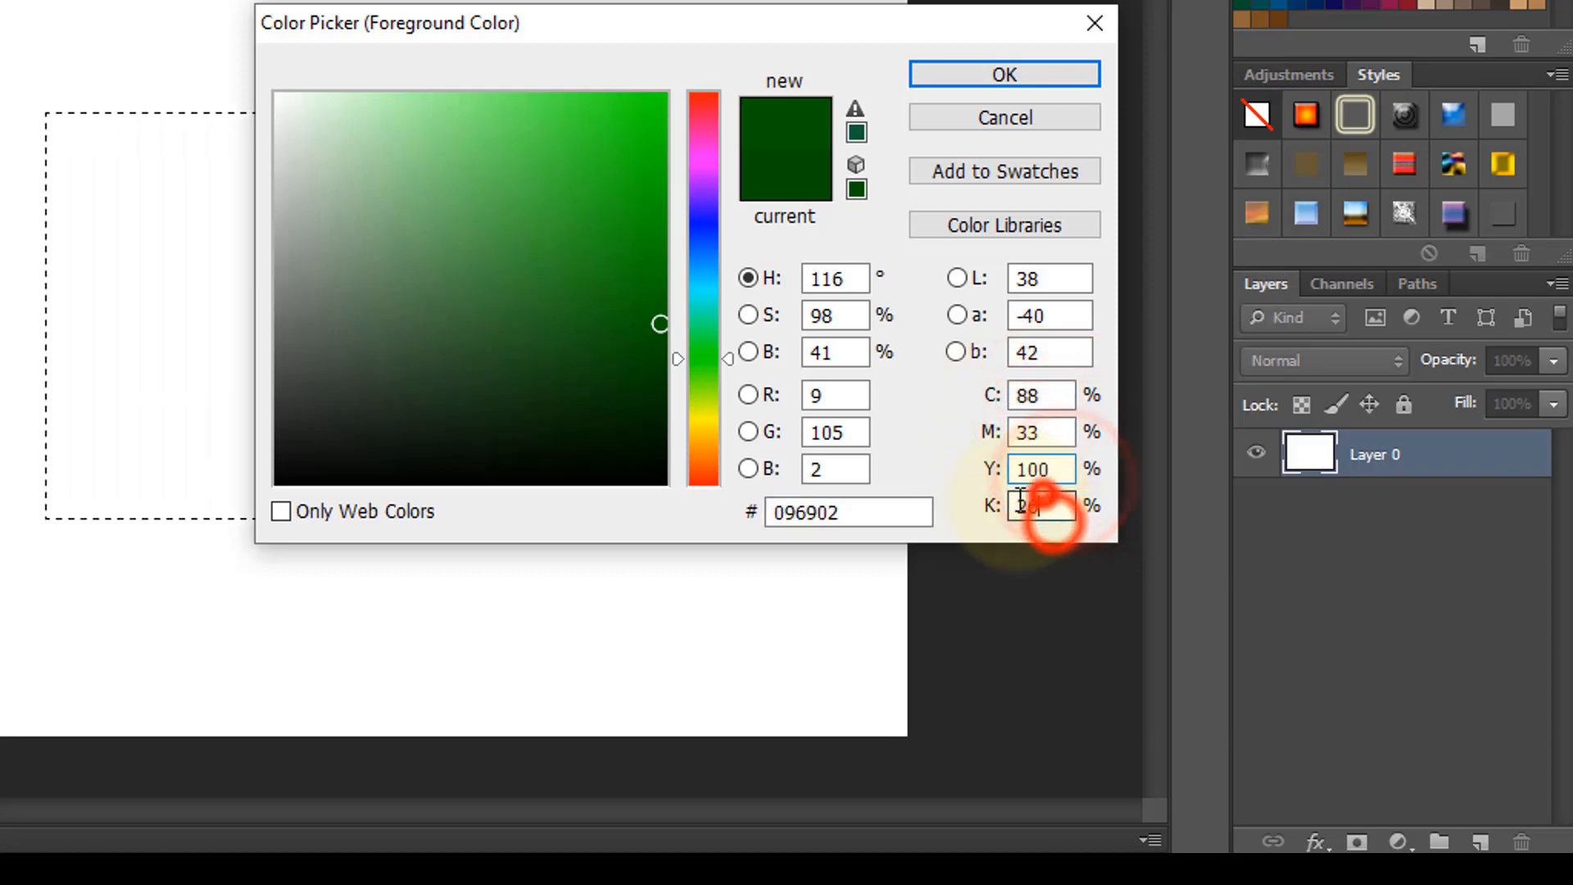
click(1053, 395)
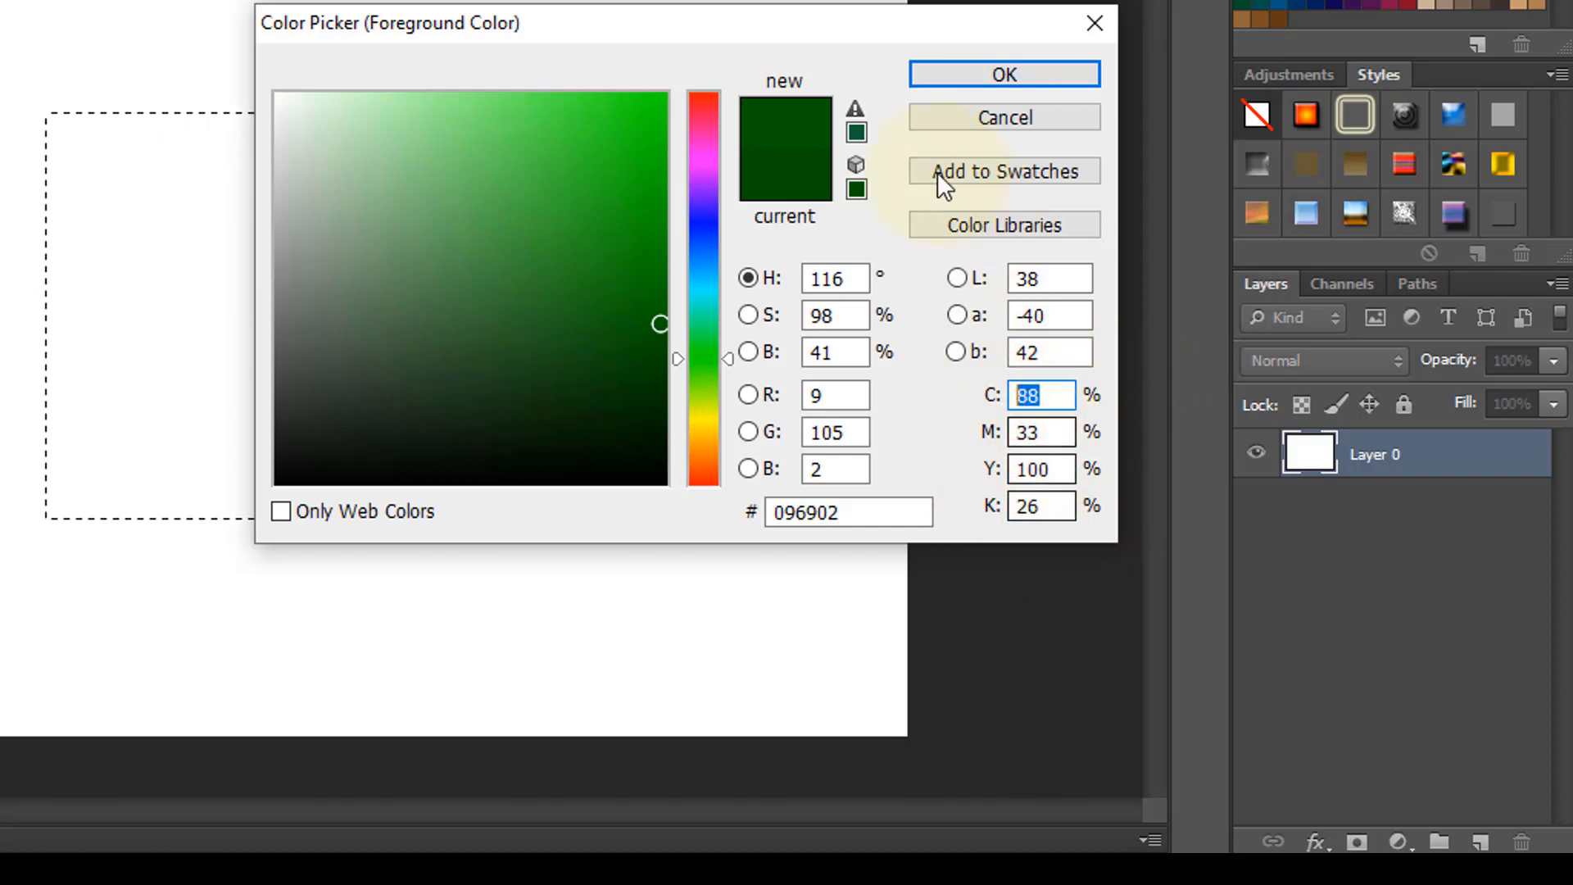
drag(801, 37, 1065, 52)
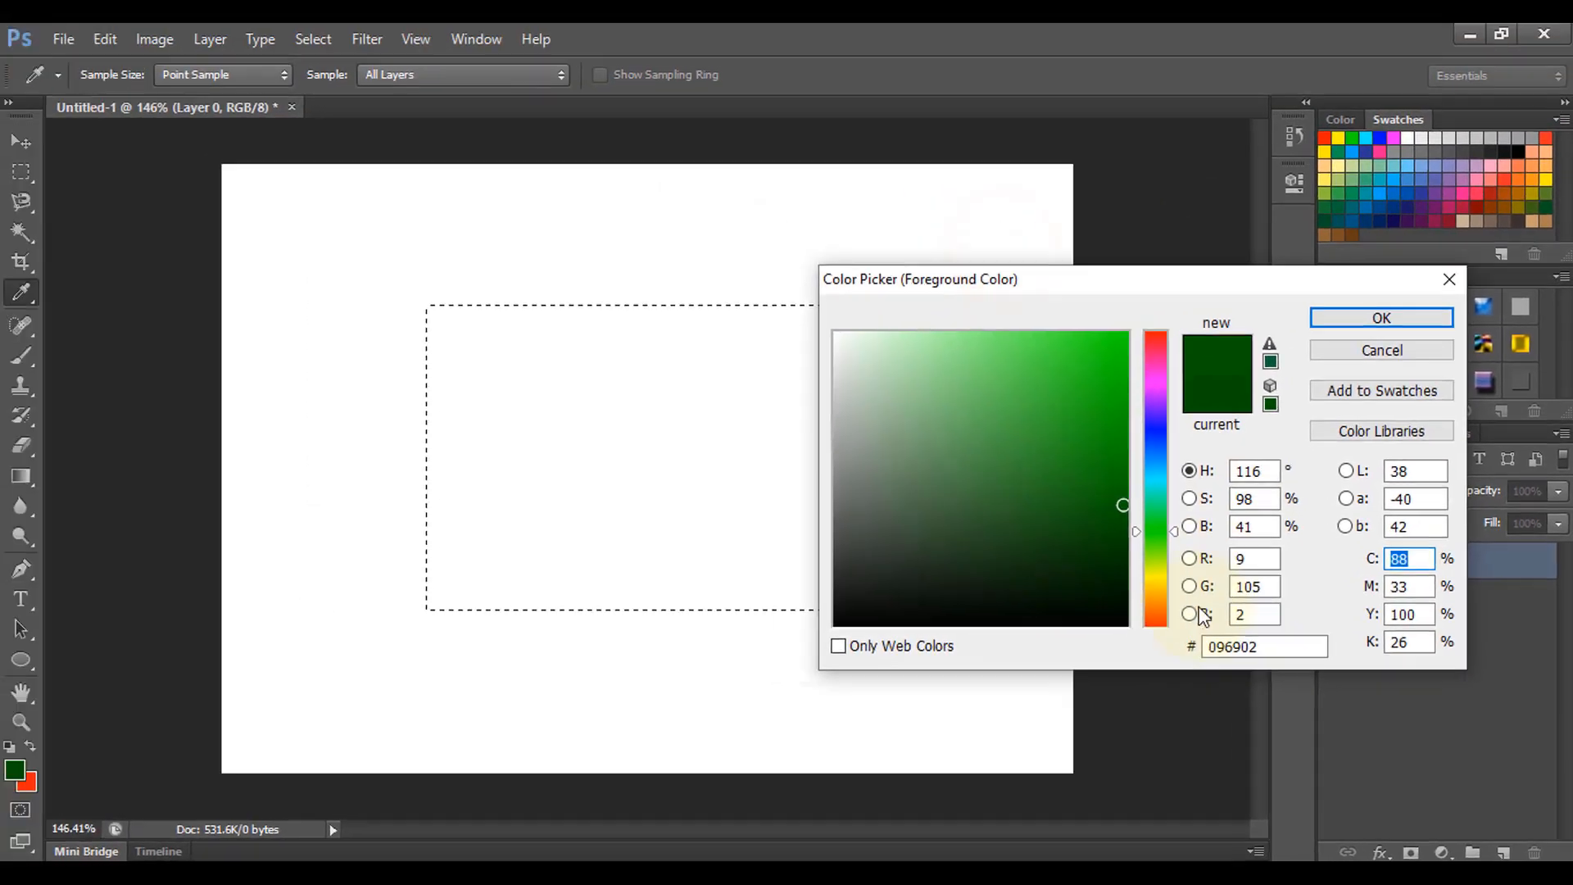
click(1364, 352)
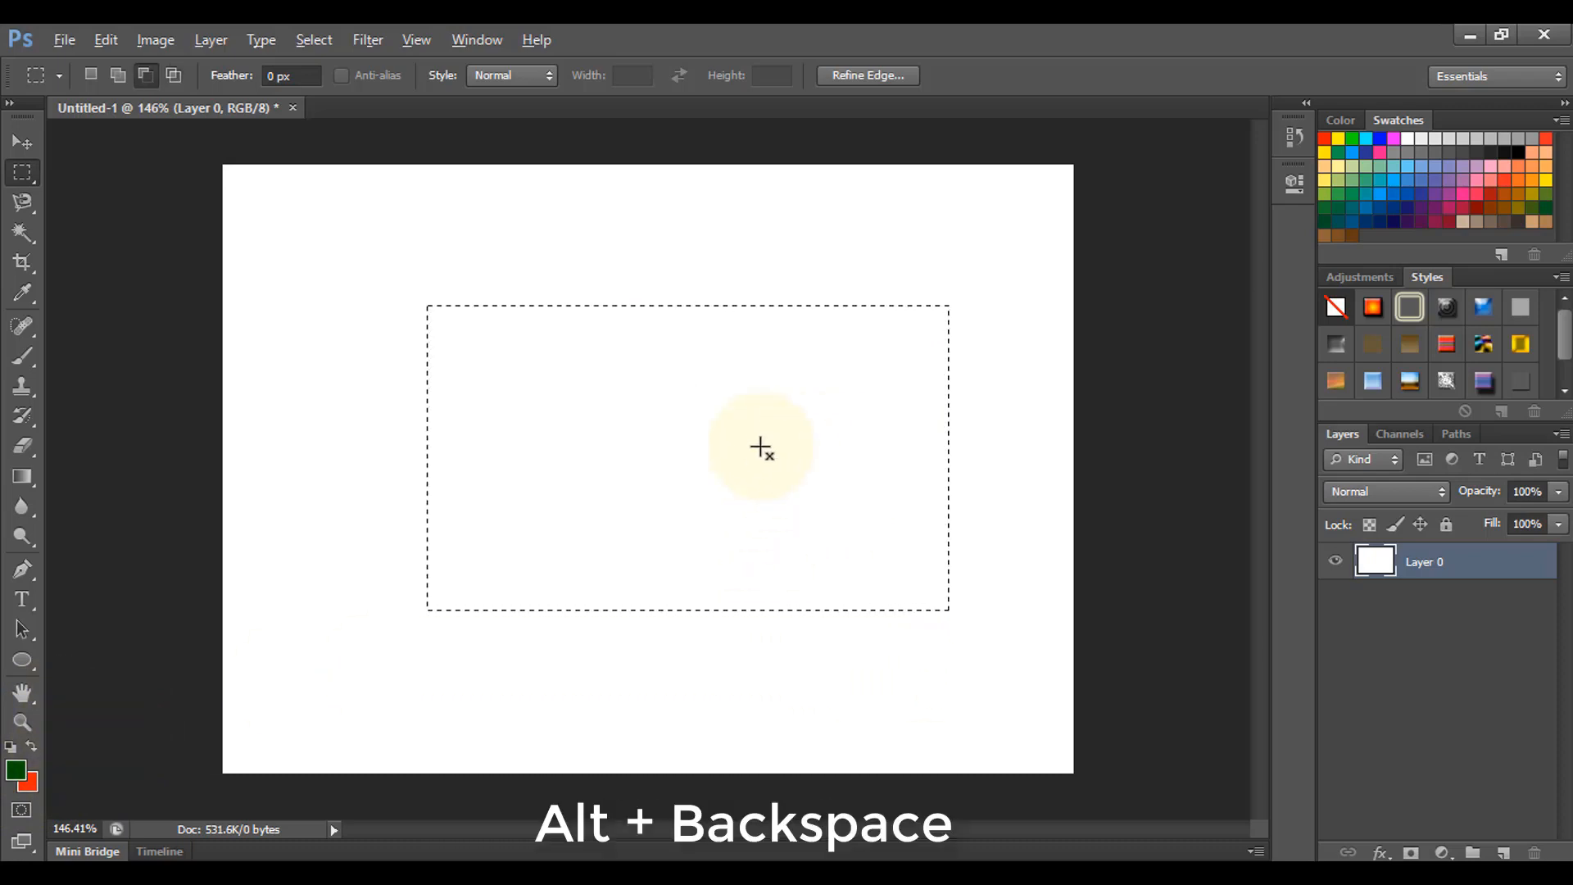
Fill the rectangular selection with the dark green foreground color and deselect it
key(alt+BackSpace)
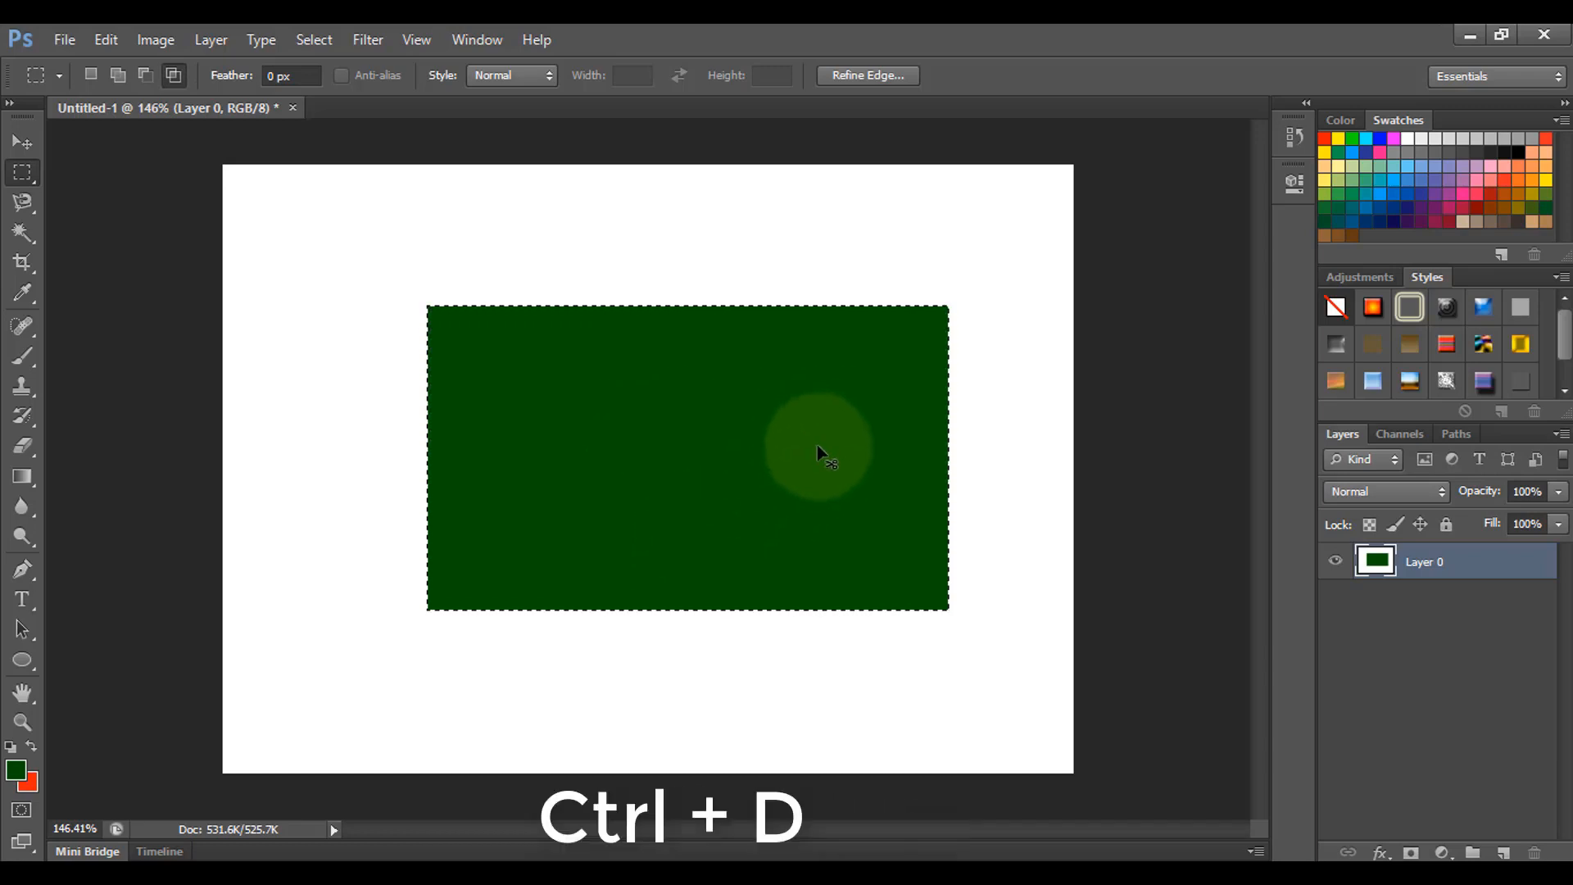
key(ctrl+d)
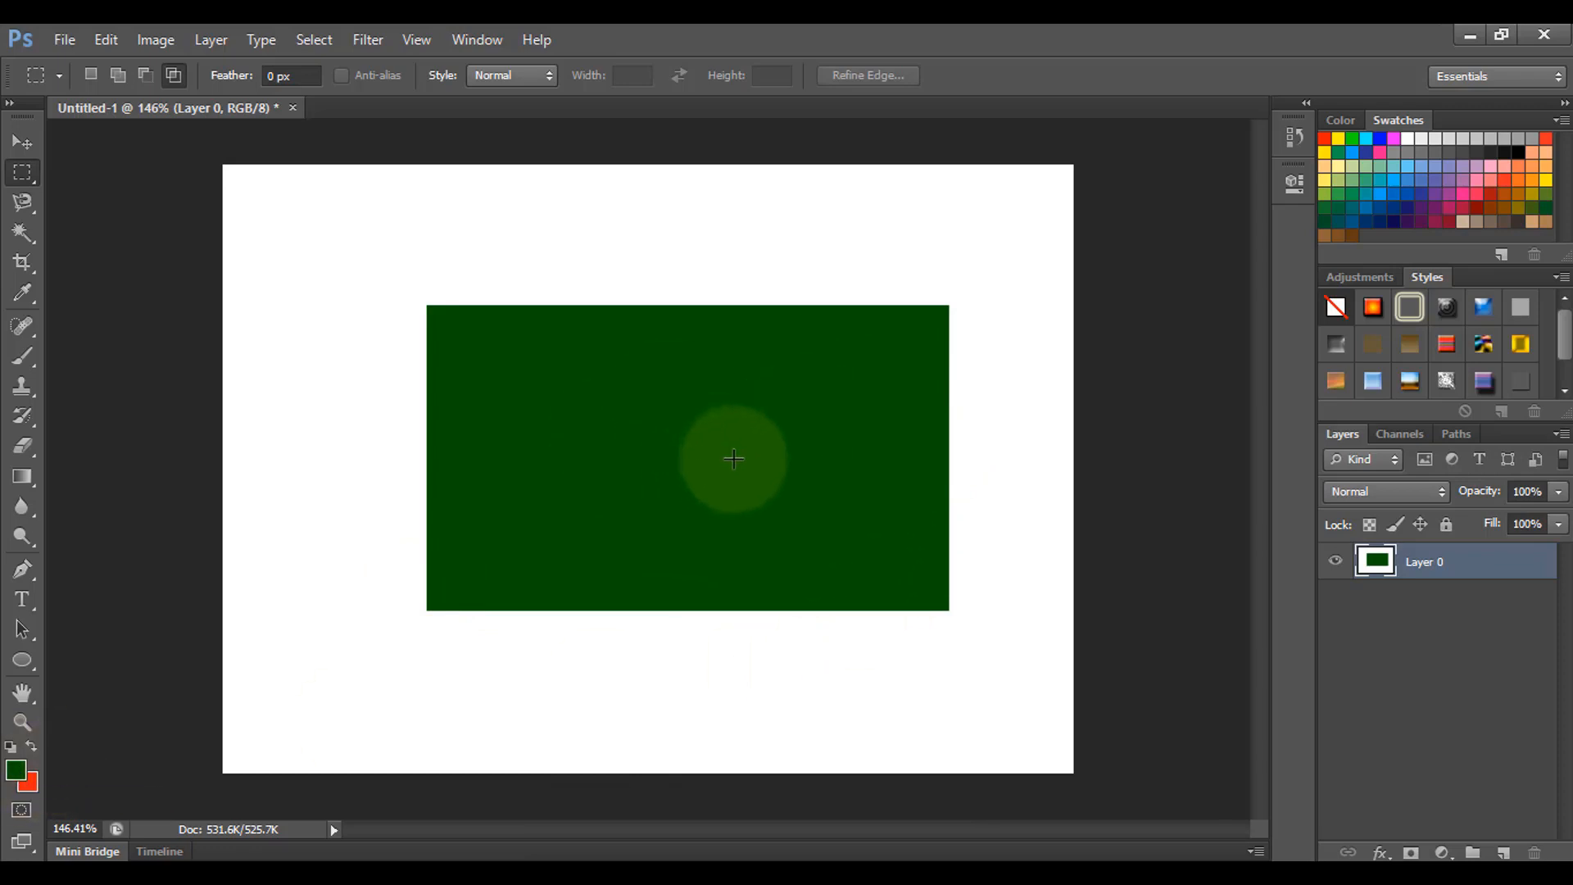
Make a circular selection in the middle of the green rectangle, fill it with the red background color, and deselect
right_click(31, 175)
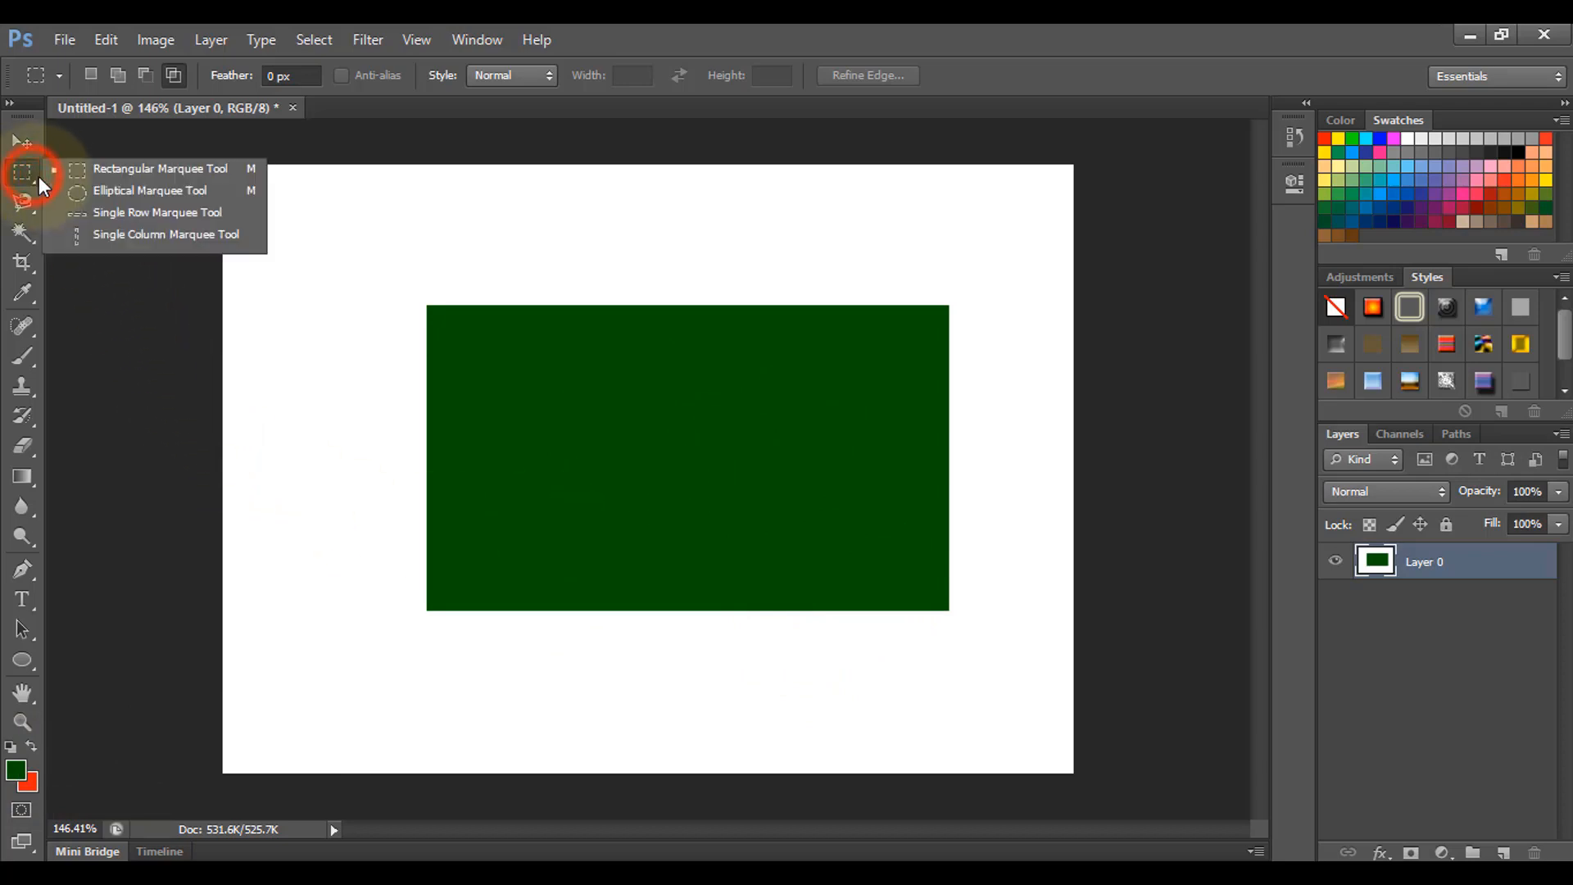
click(135, 194)
drag(575, 358, 792, 569)
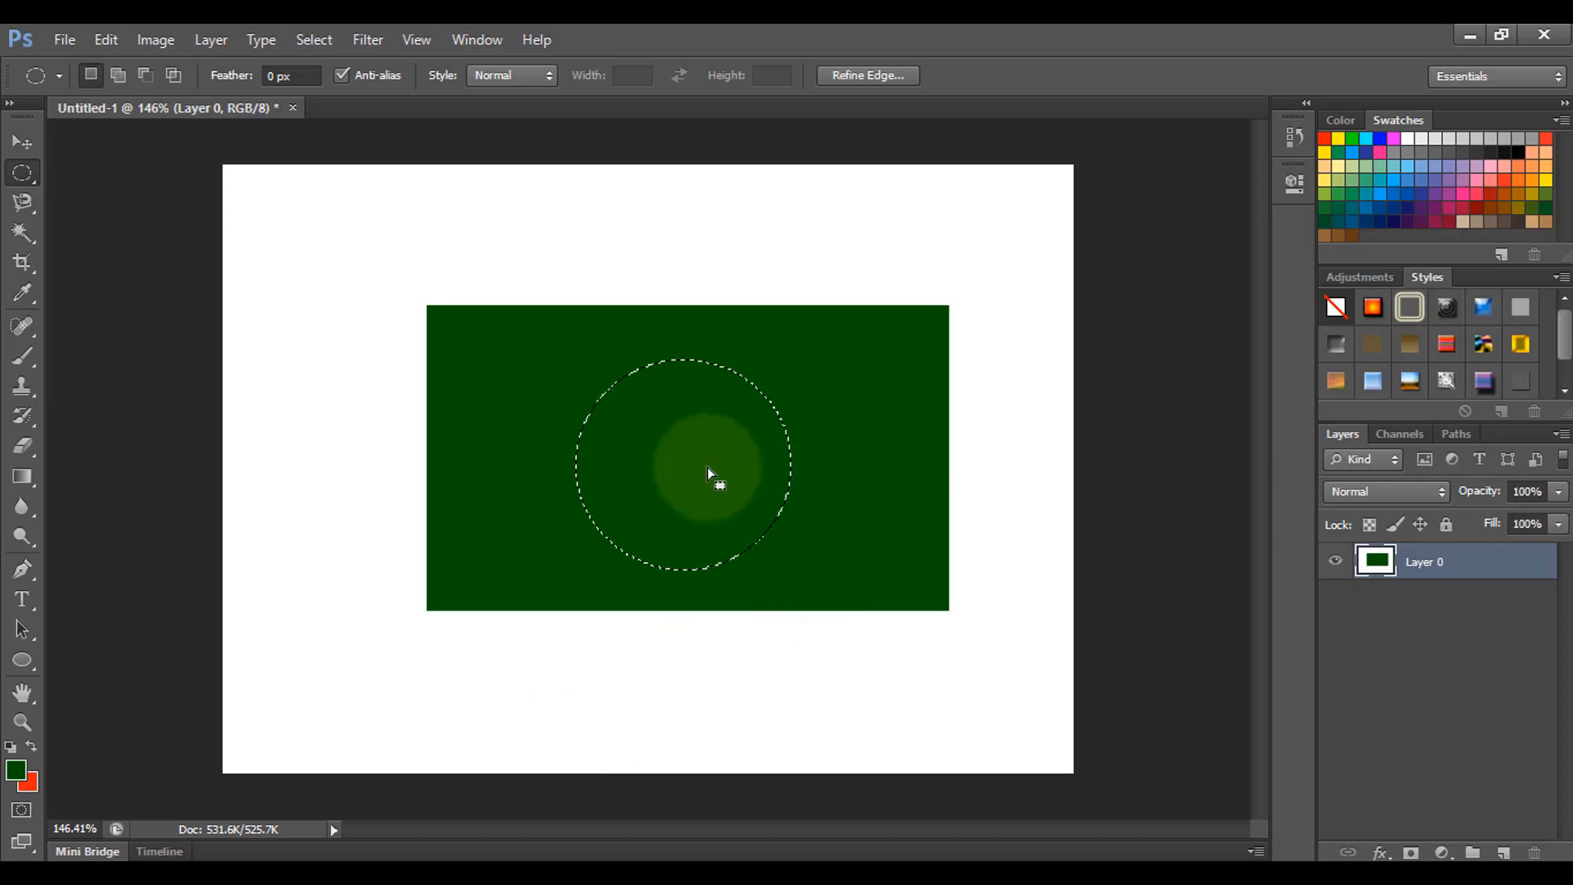
key(ctrl+BackSpace)
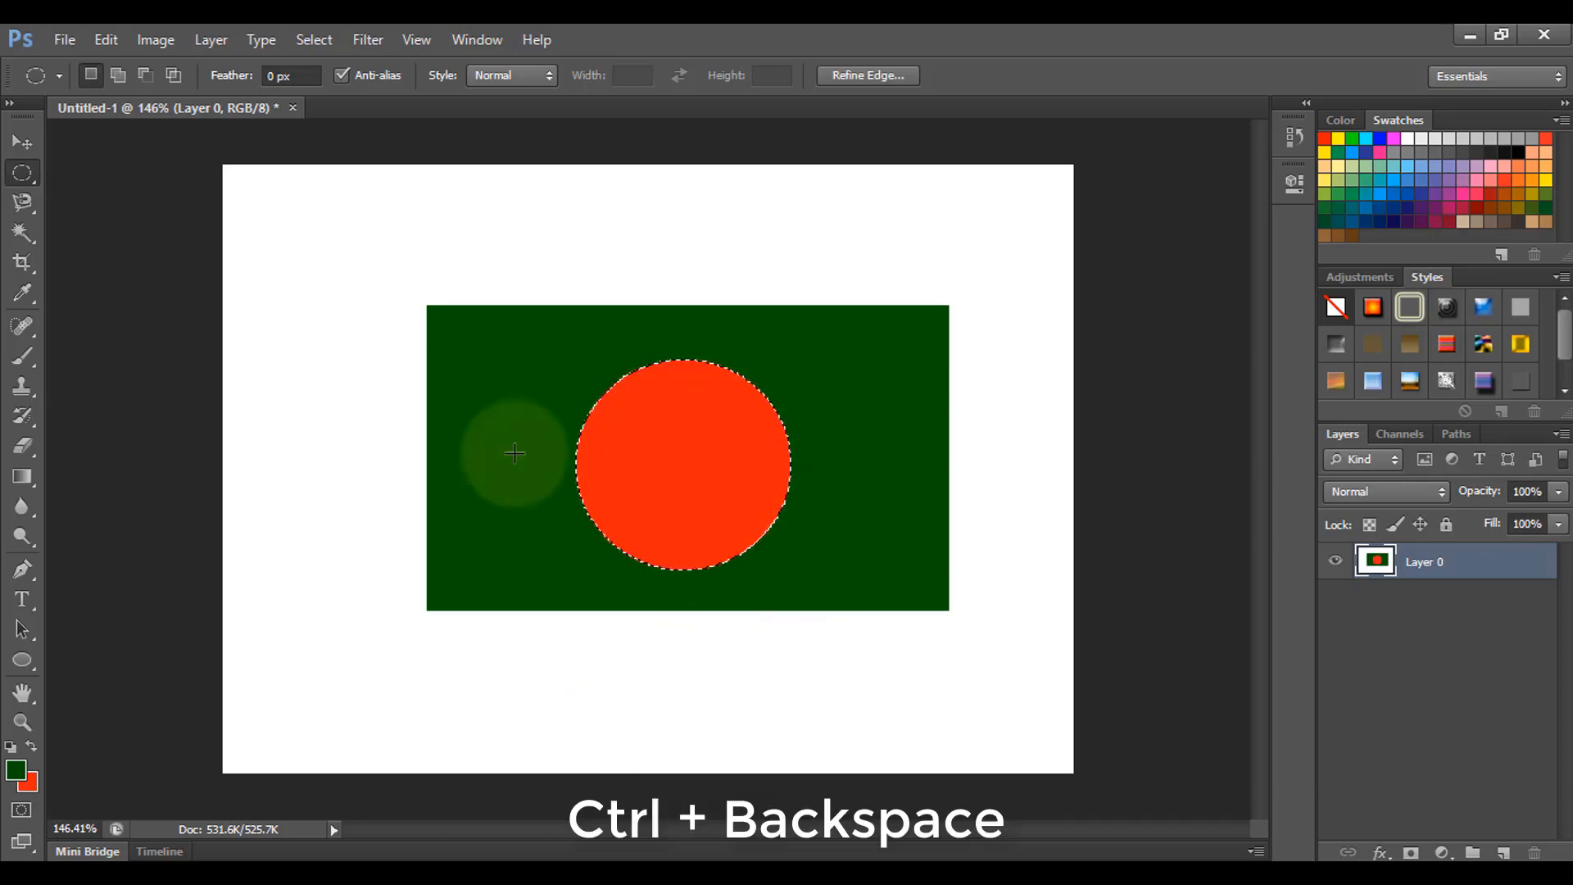
click(1007, 571)
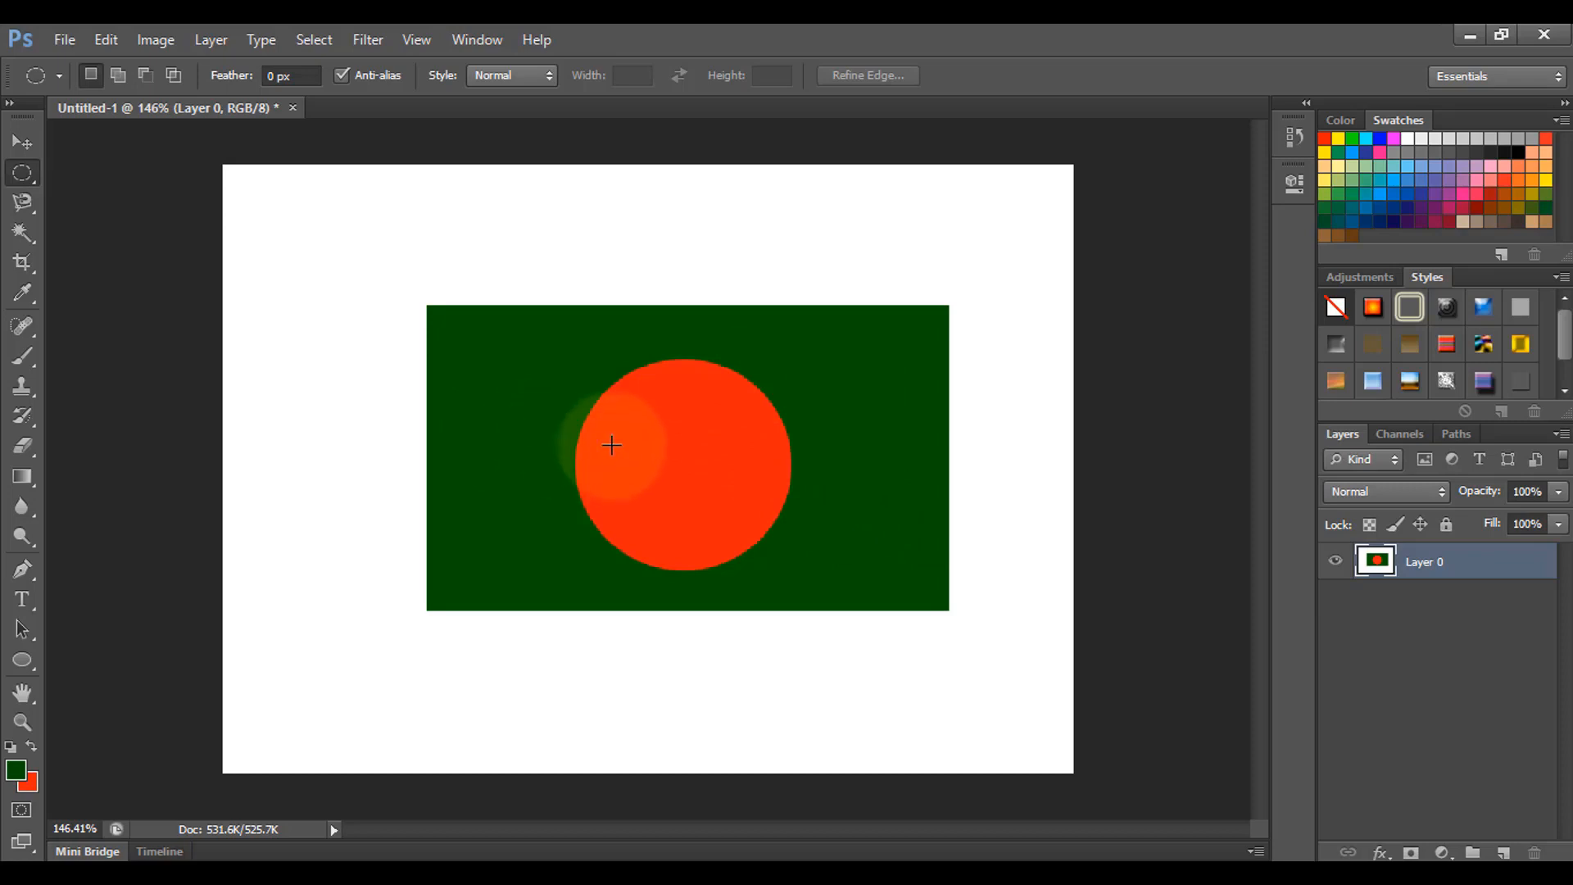
Undo the red circle and green rectangle fills, and clear the remaining rectangular selection
key(ctrl+alt+z)
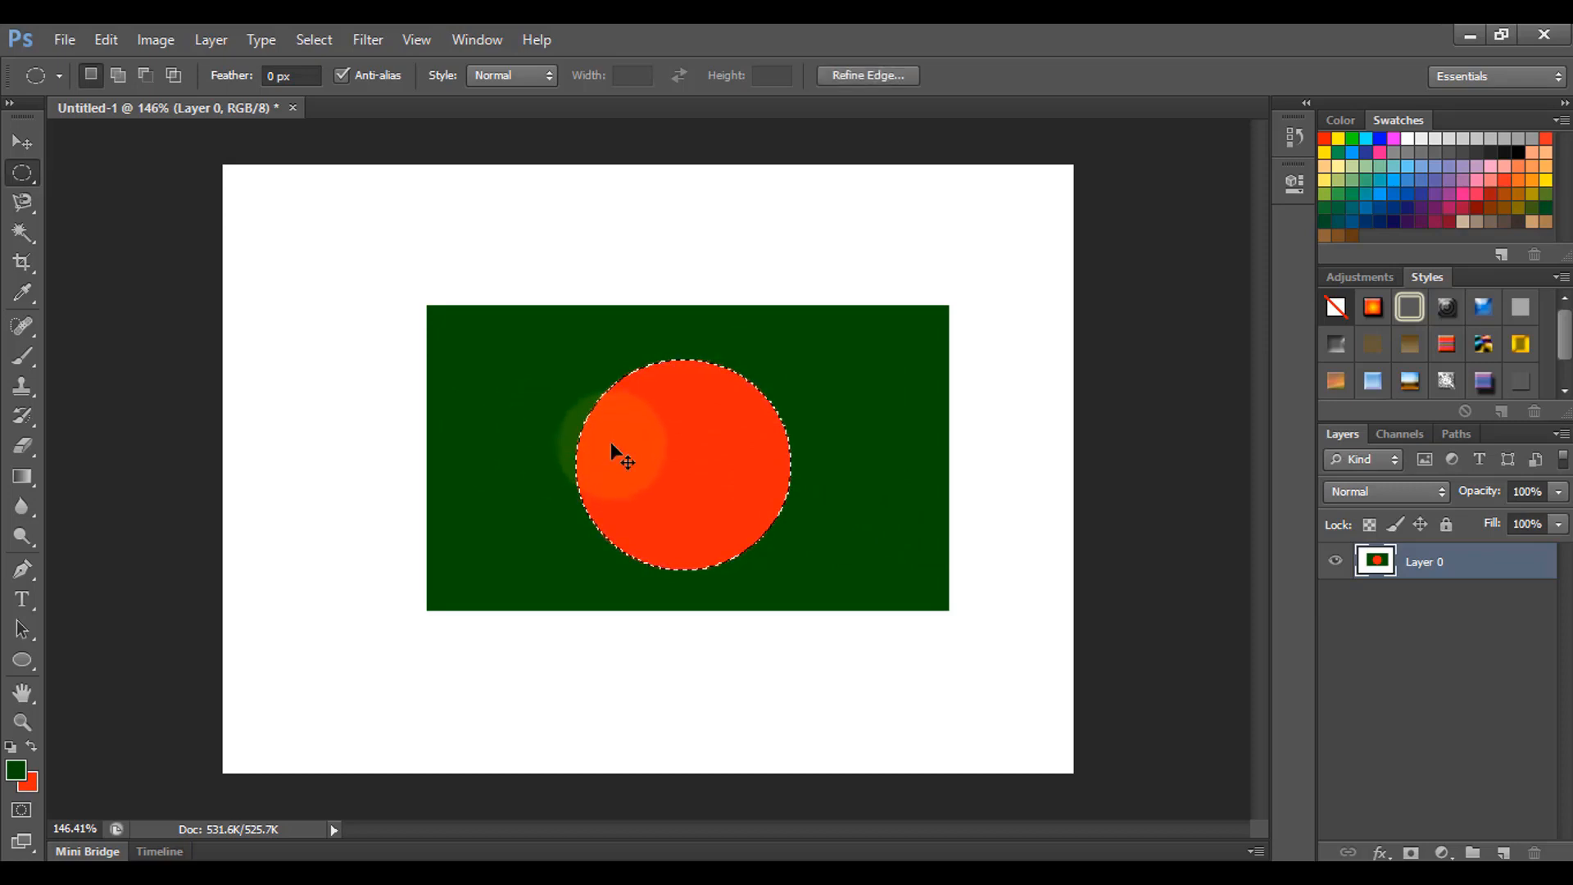
key(ctrl+alt+z)
key(ctrl+alt+z)
key(ctrl+alt+z)
key(ctrl+alt+z)
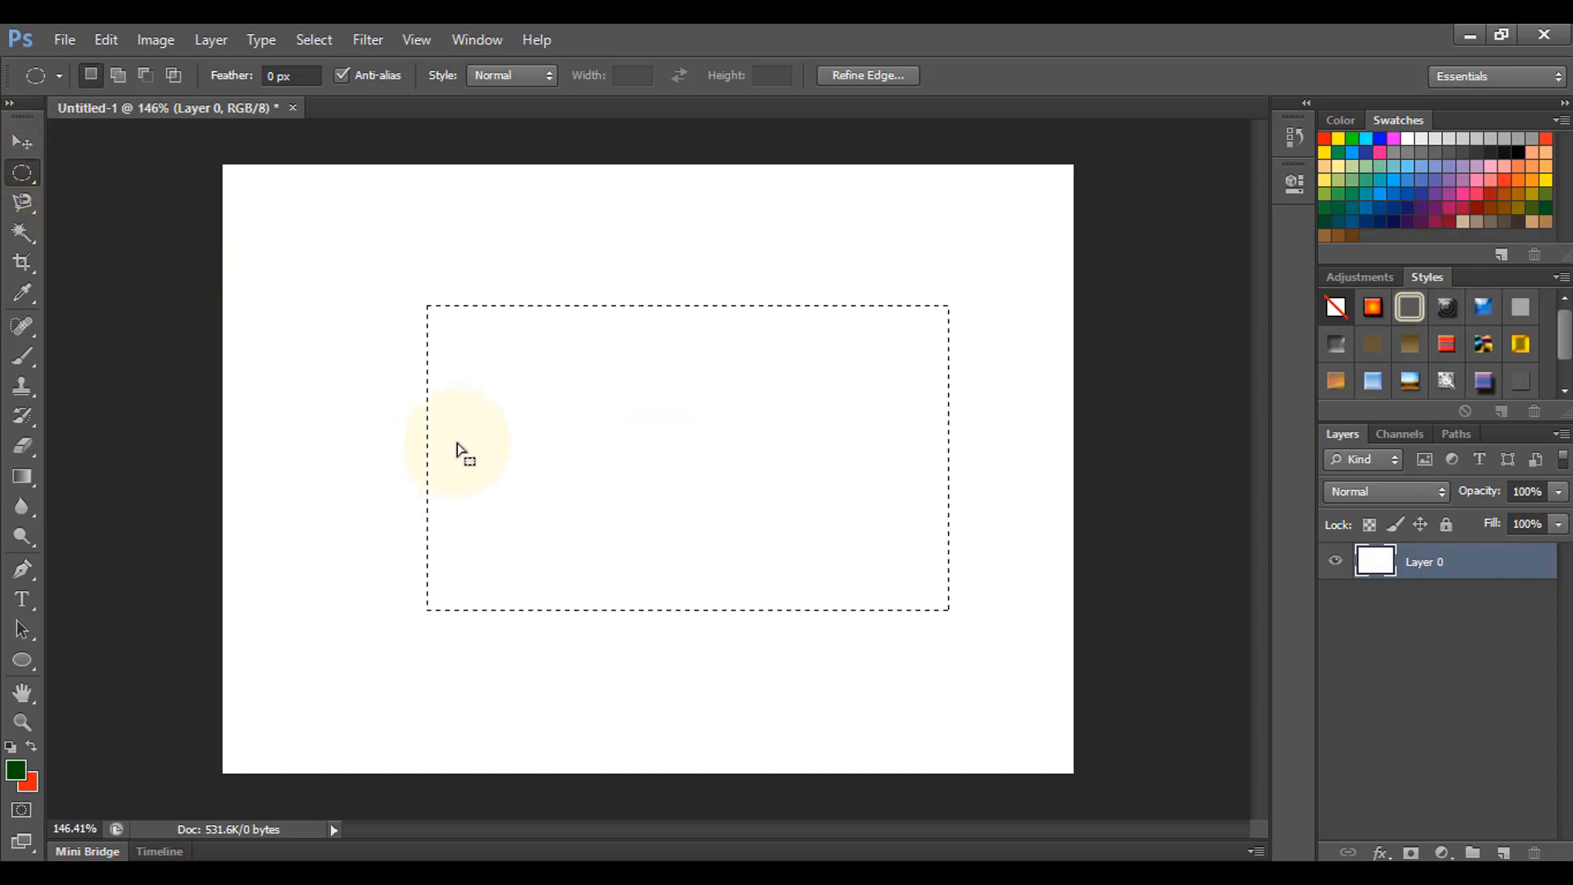
key(ctrl+d)
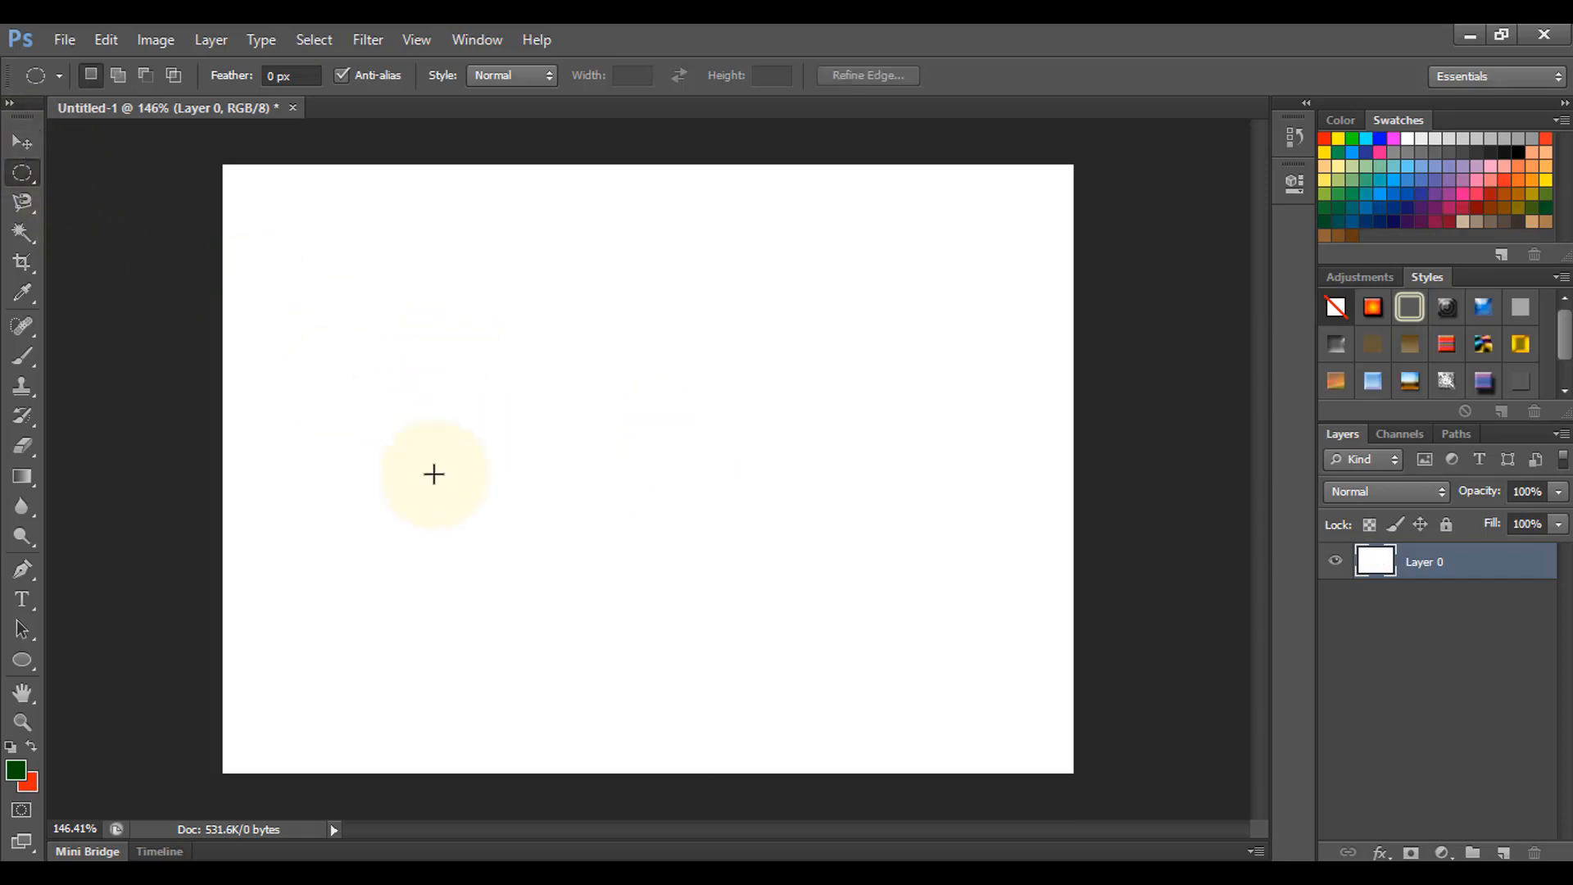
Draw a dark green rectangle shape about 327 × 186 px in the middle of the canvas with the Rectangle tool
click(22, 661)
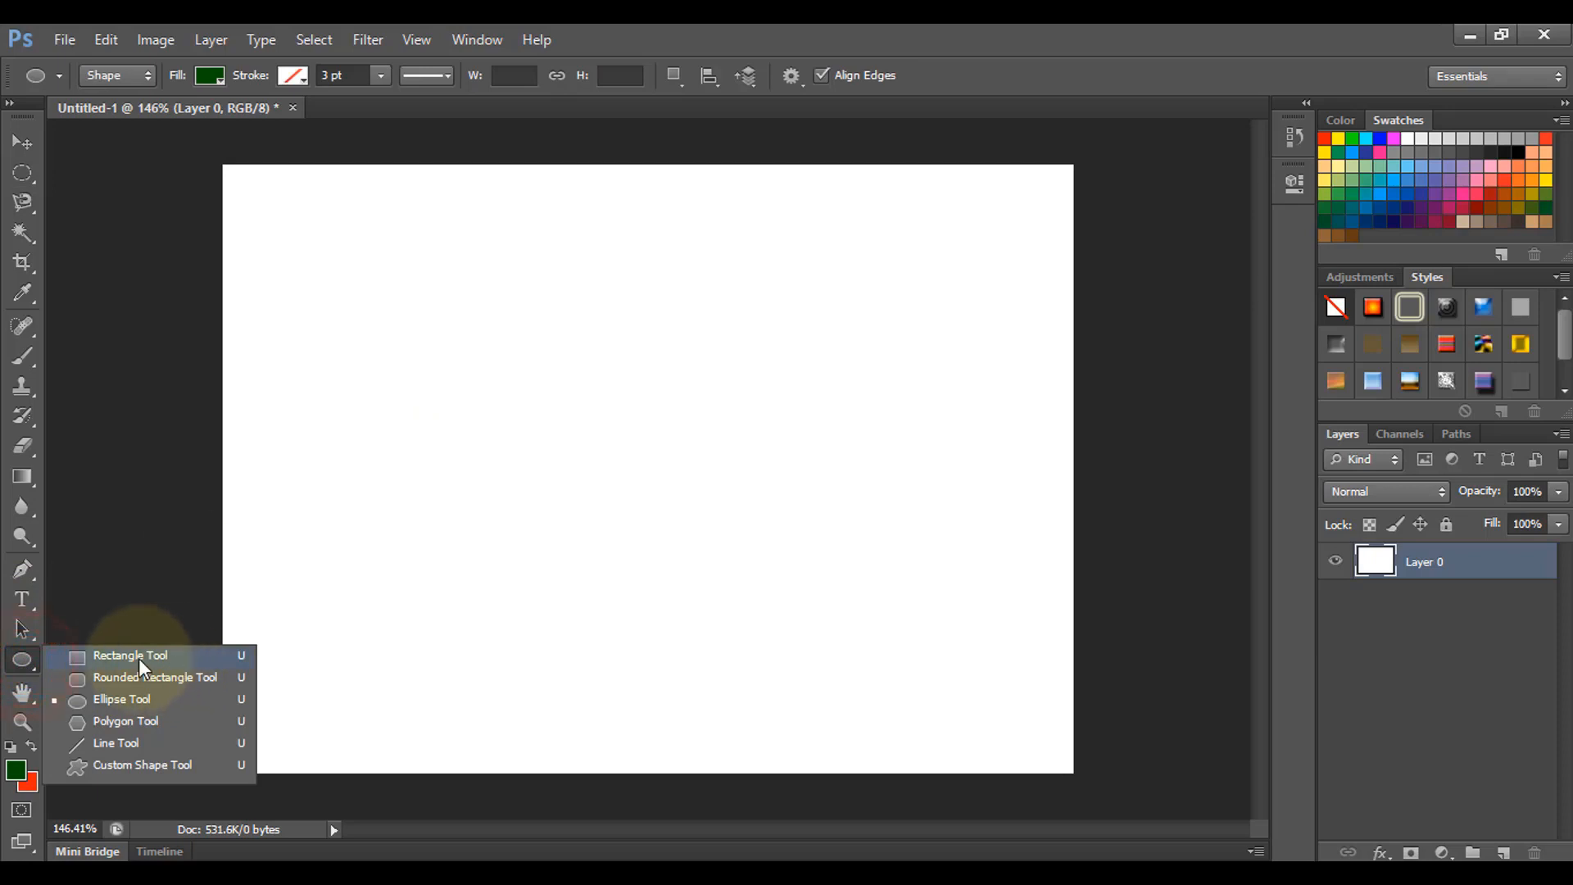
click(134, 656)
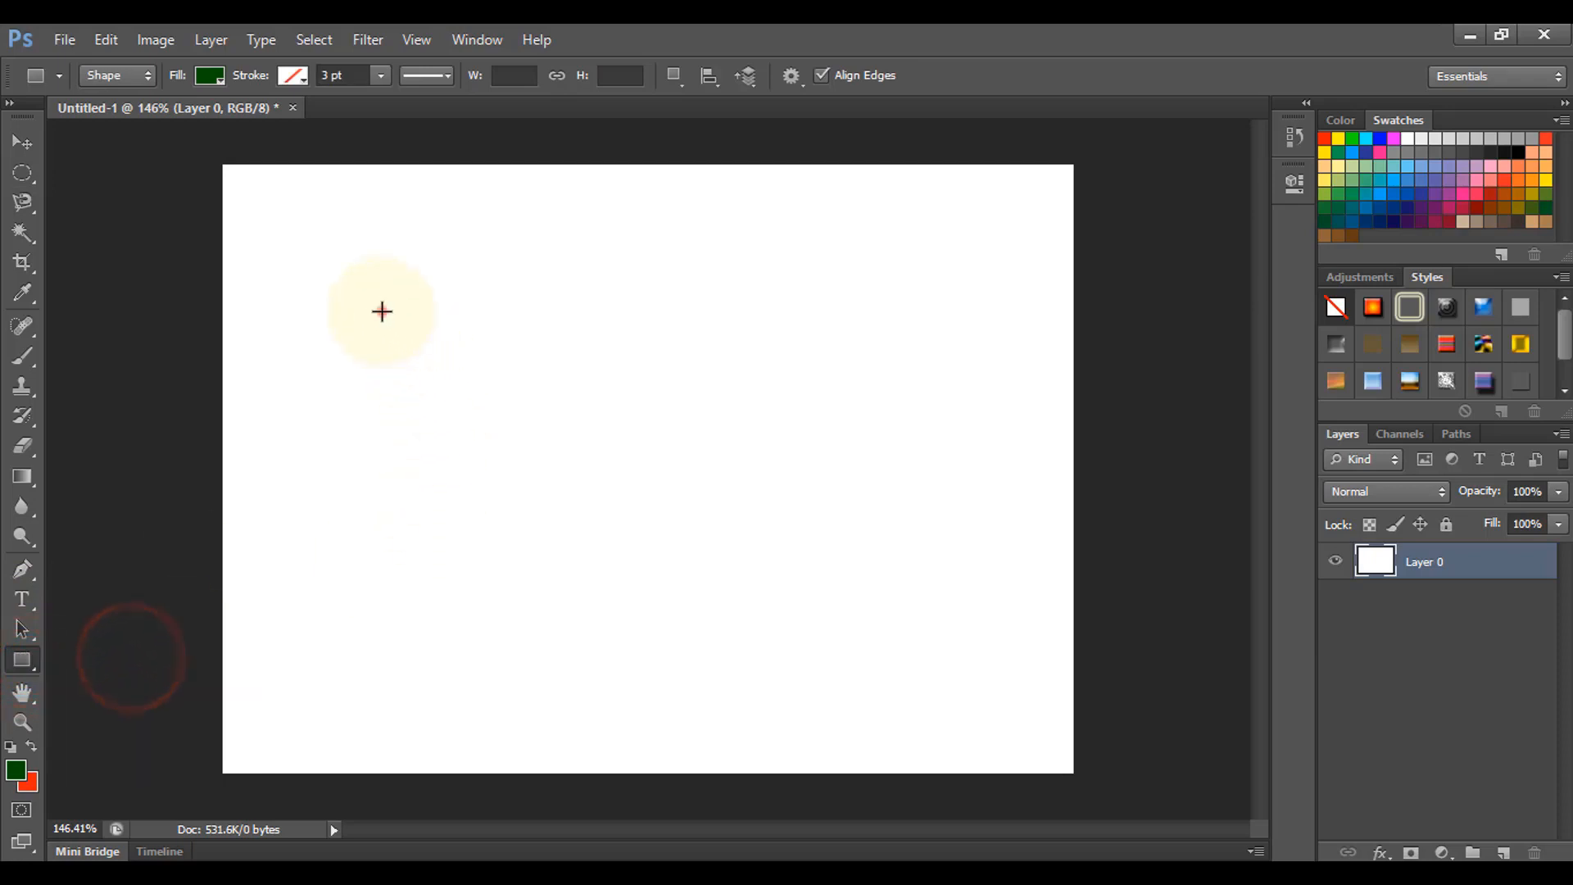
drag(377, 309, 930, 623)
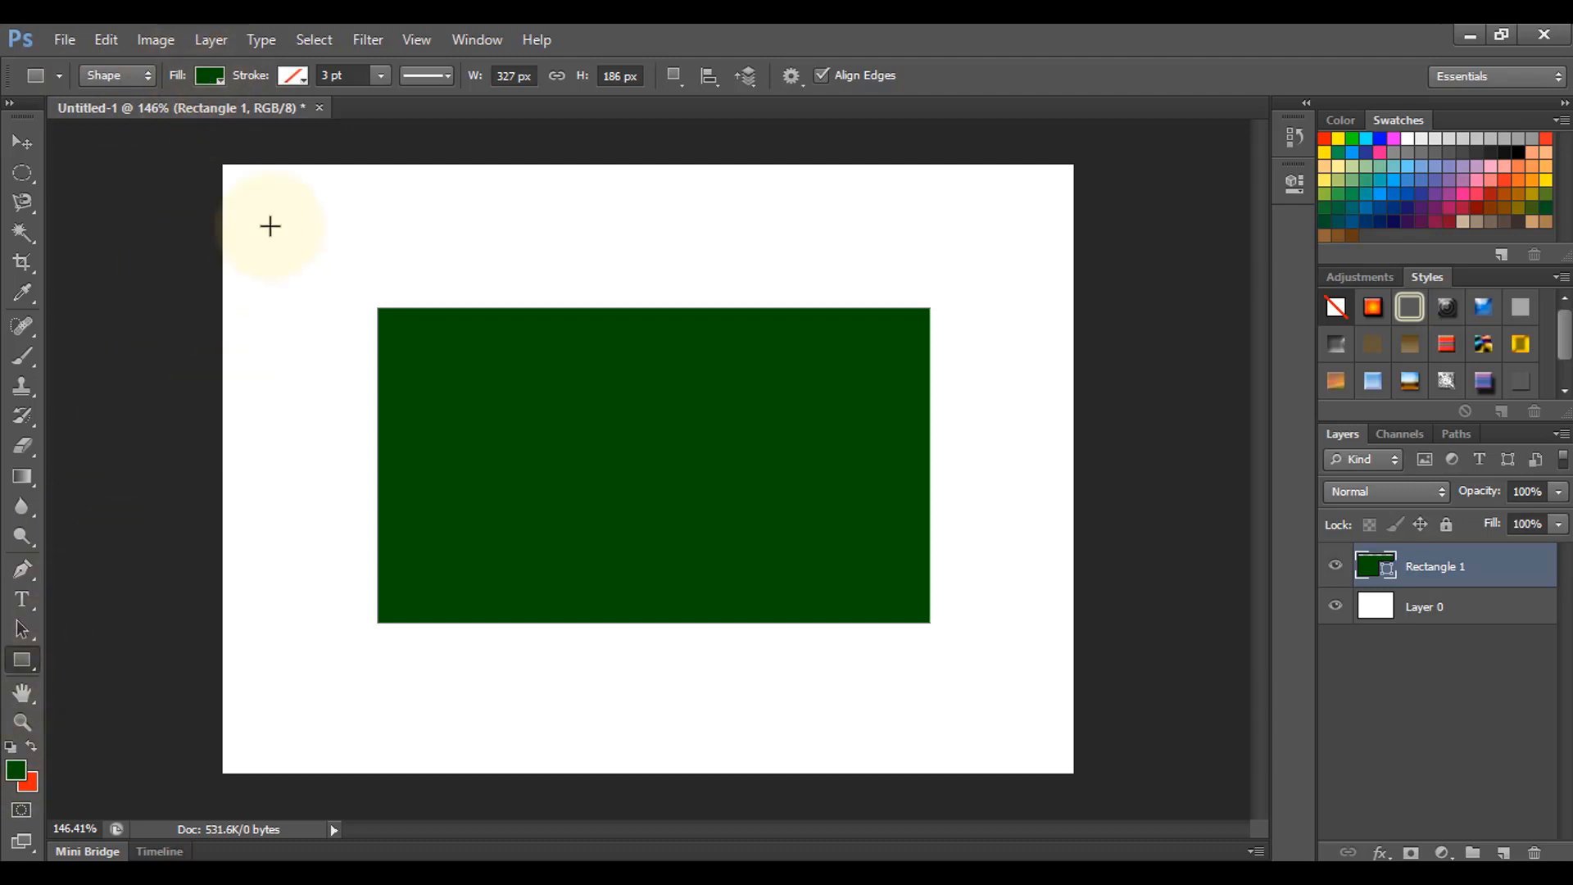
Try bright green, red, pink, dark red and olive green swatches as the rectangle shape's fill
click(215, 73)
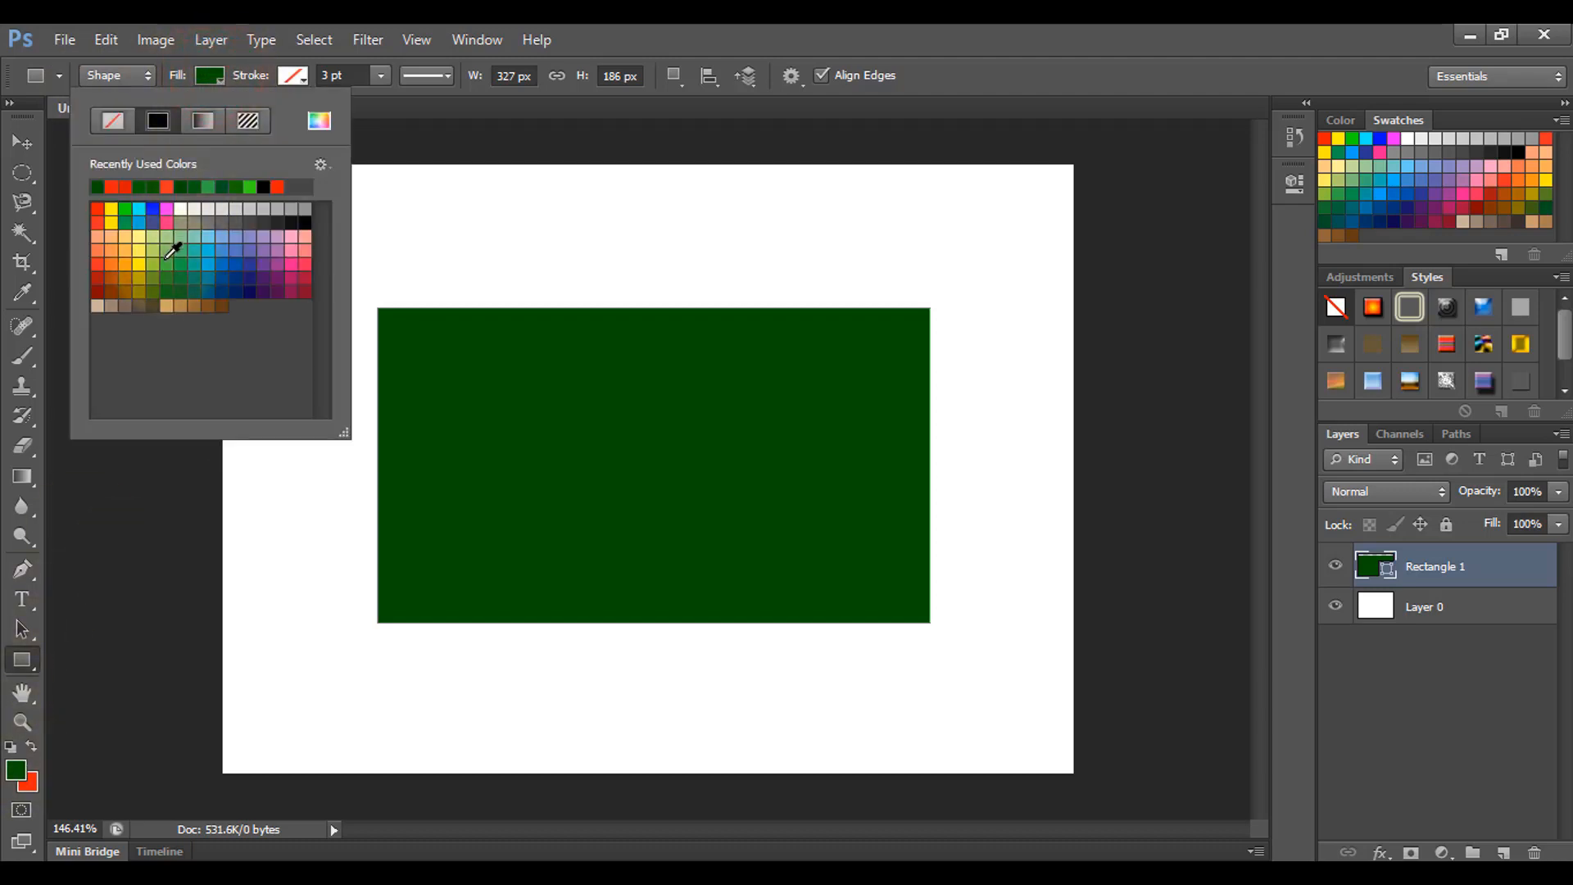
click(124, 208)
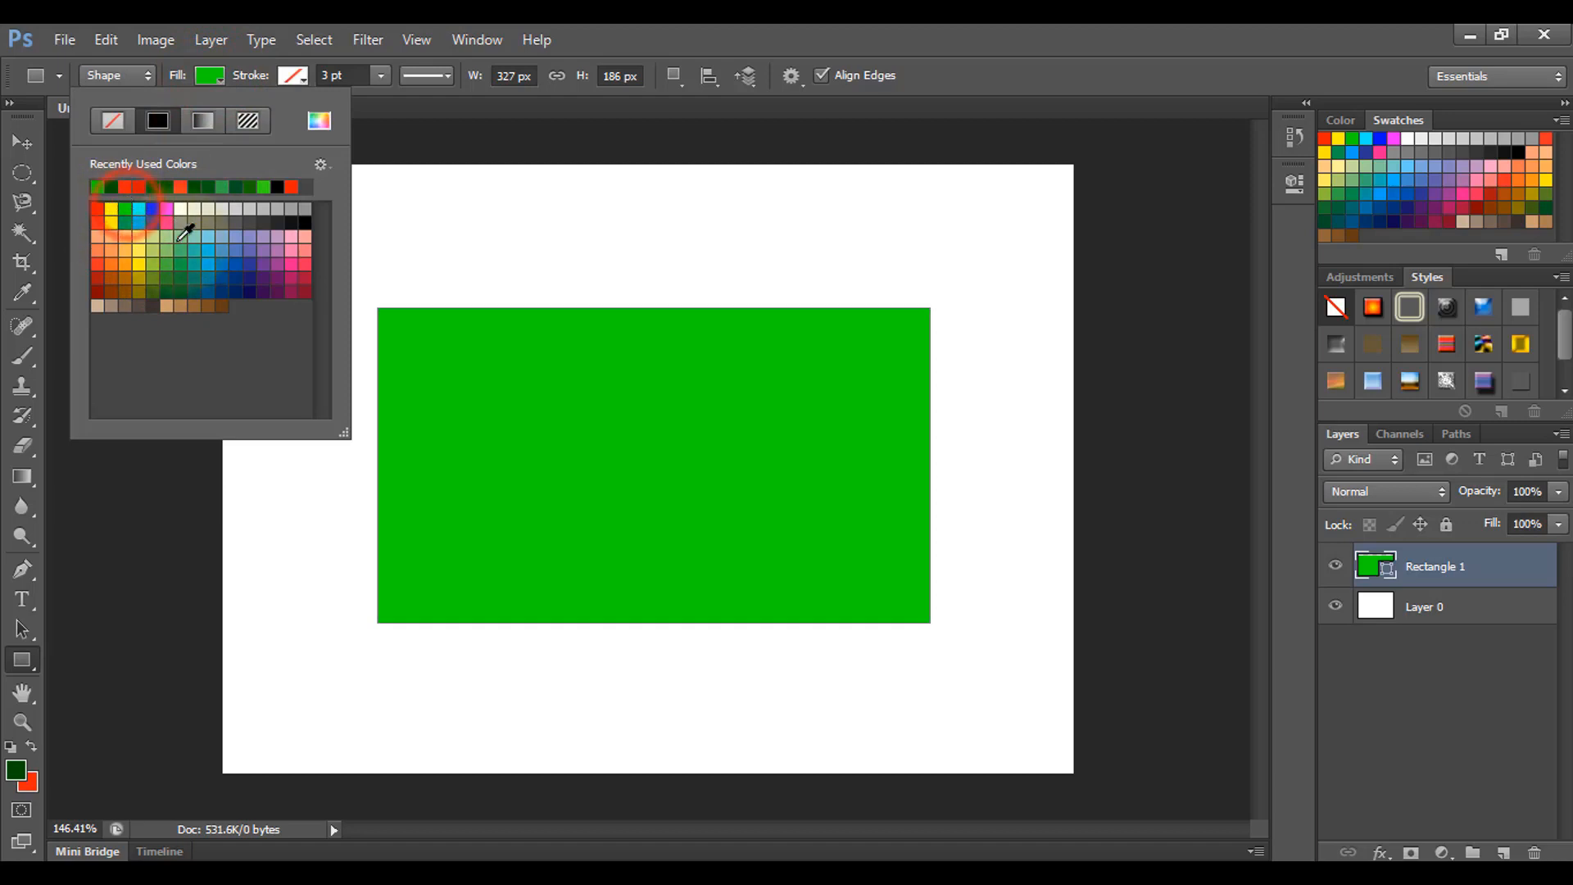
click(97, 209)
click(302, 251)
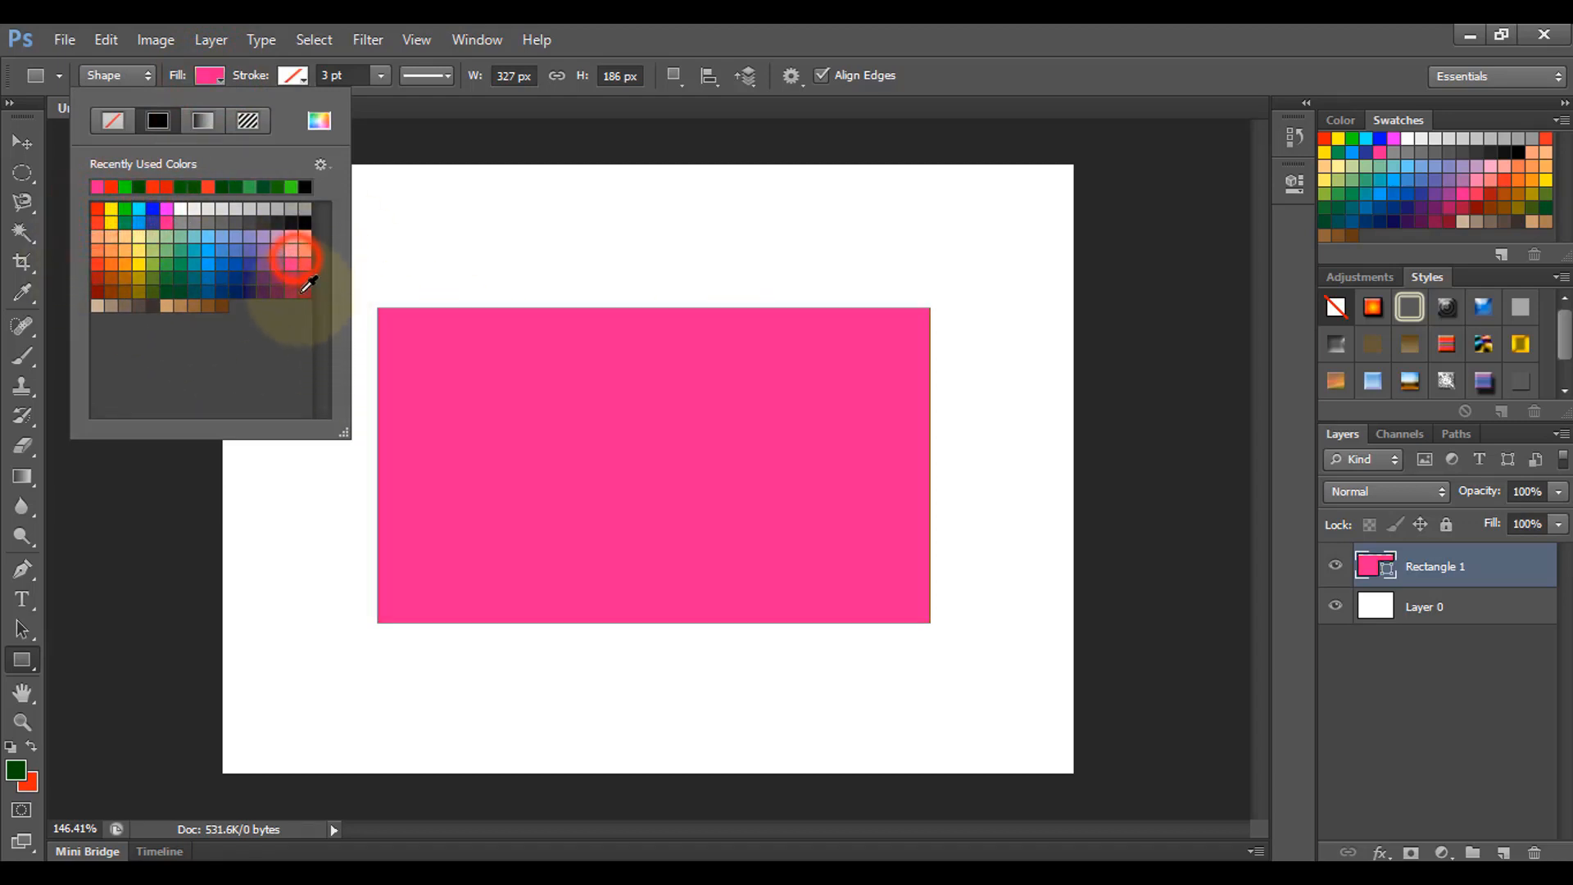
click(301, 291)
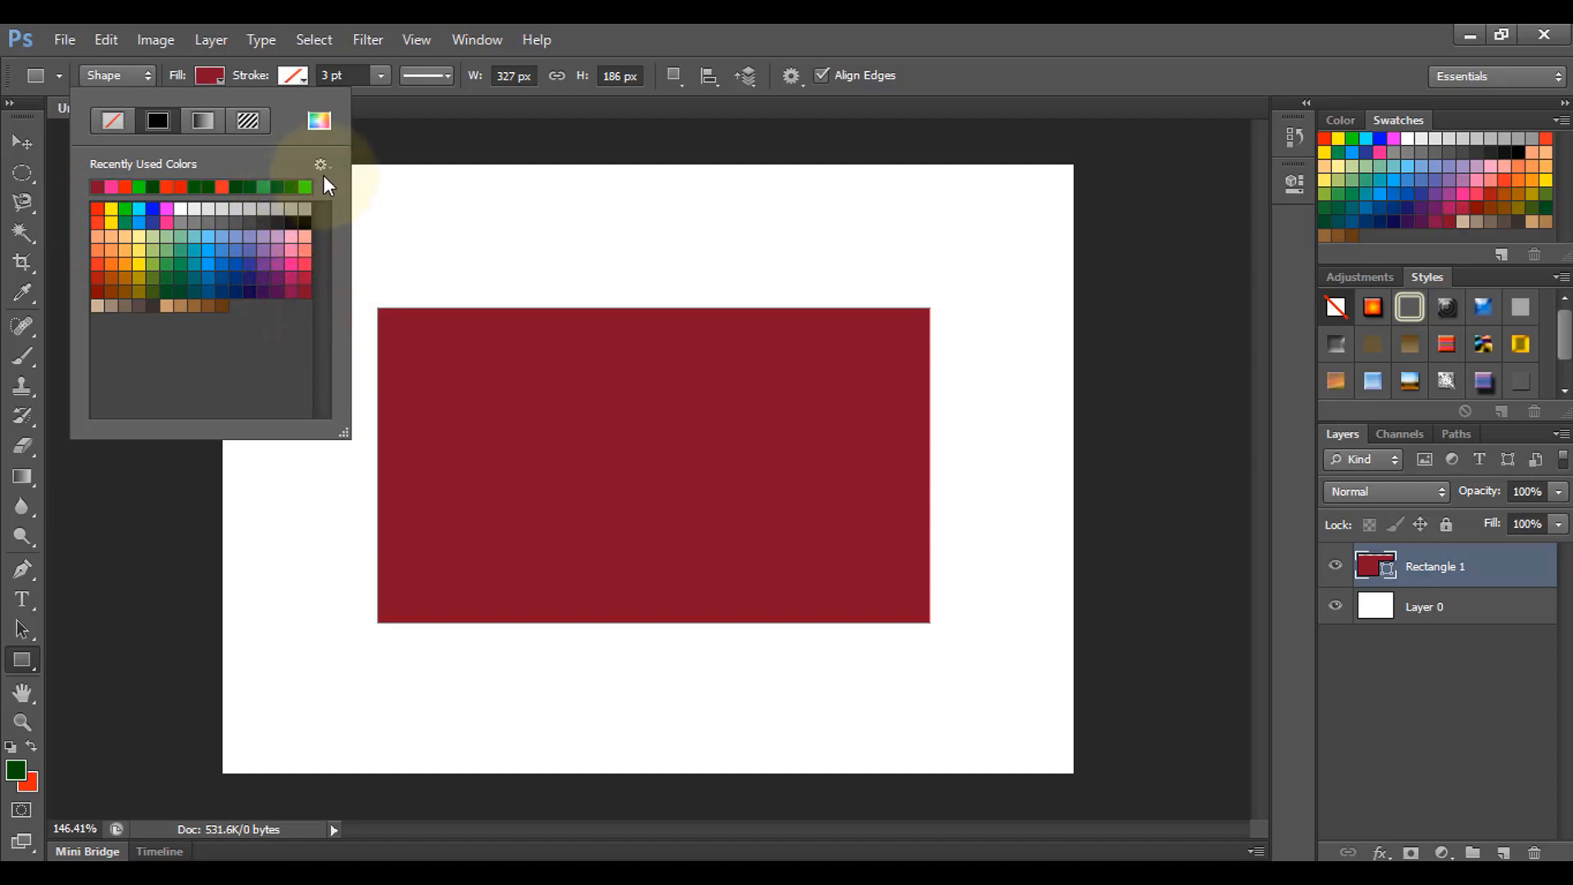
click(154, 291)
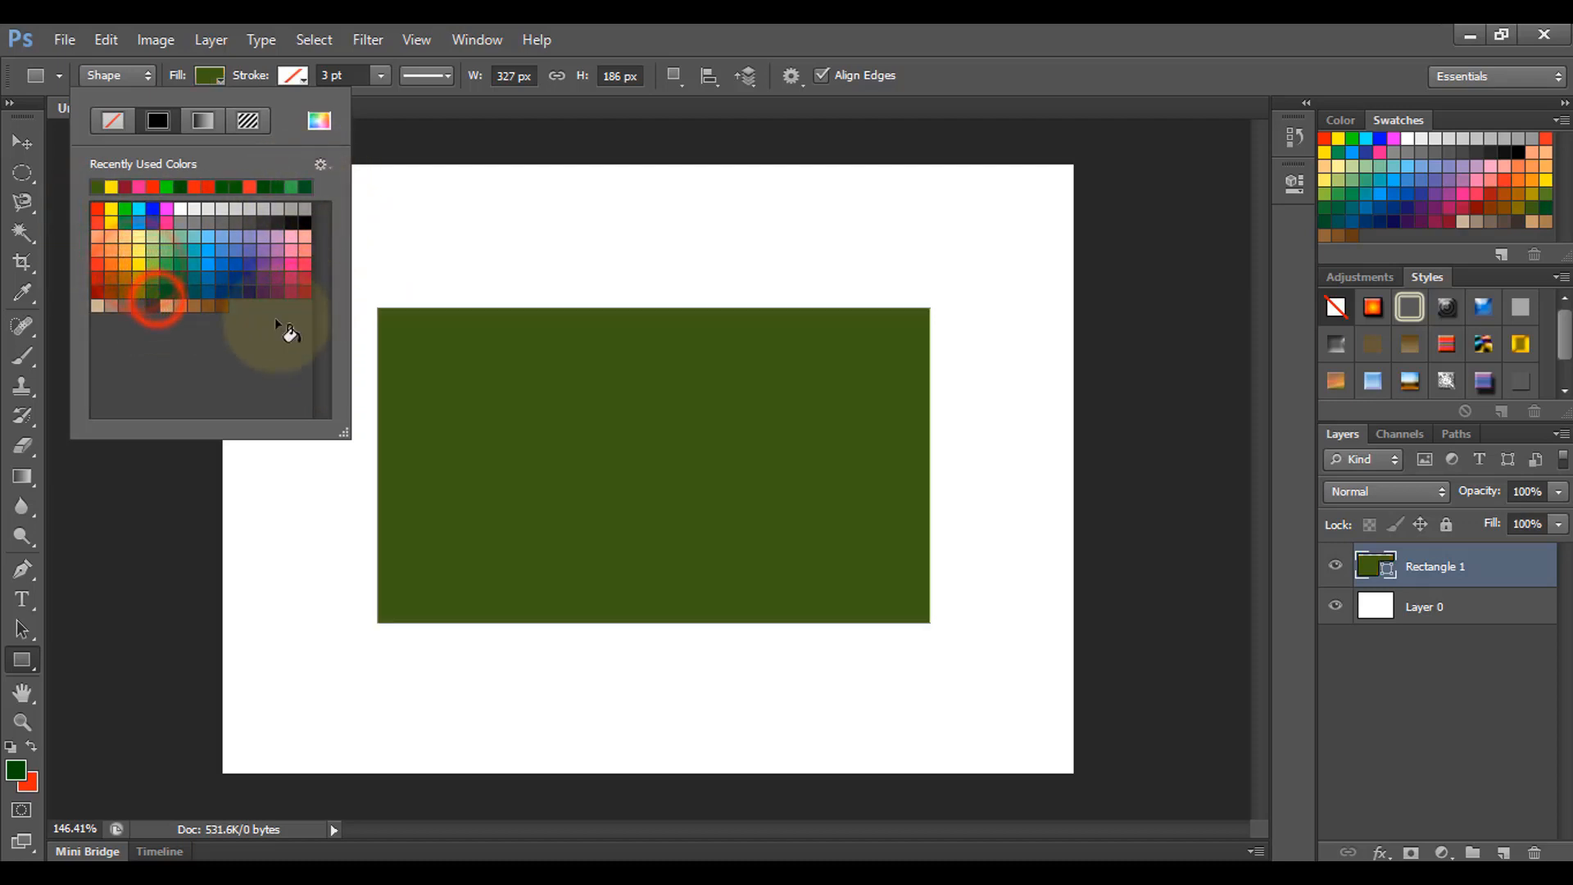
click(318, 121)
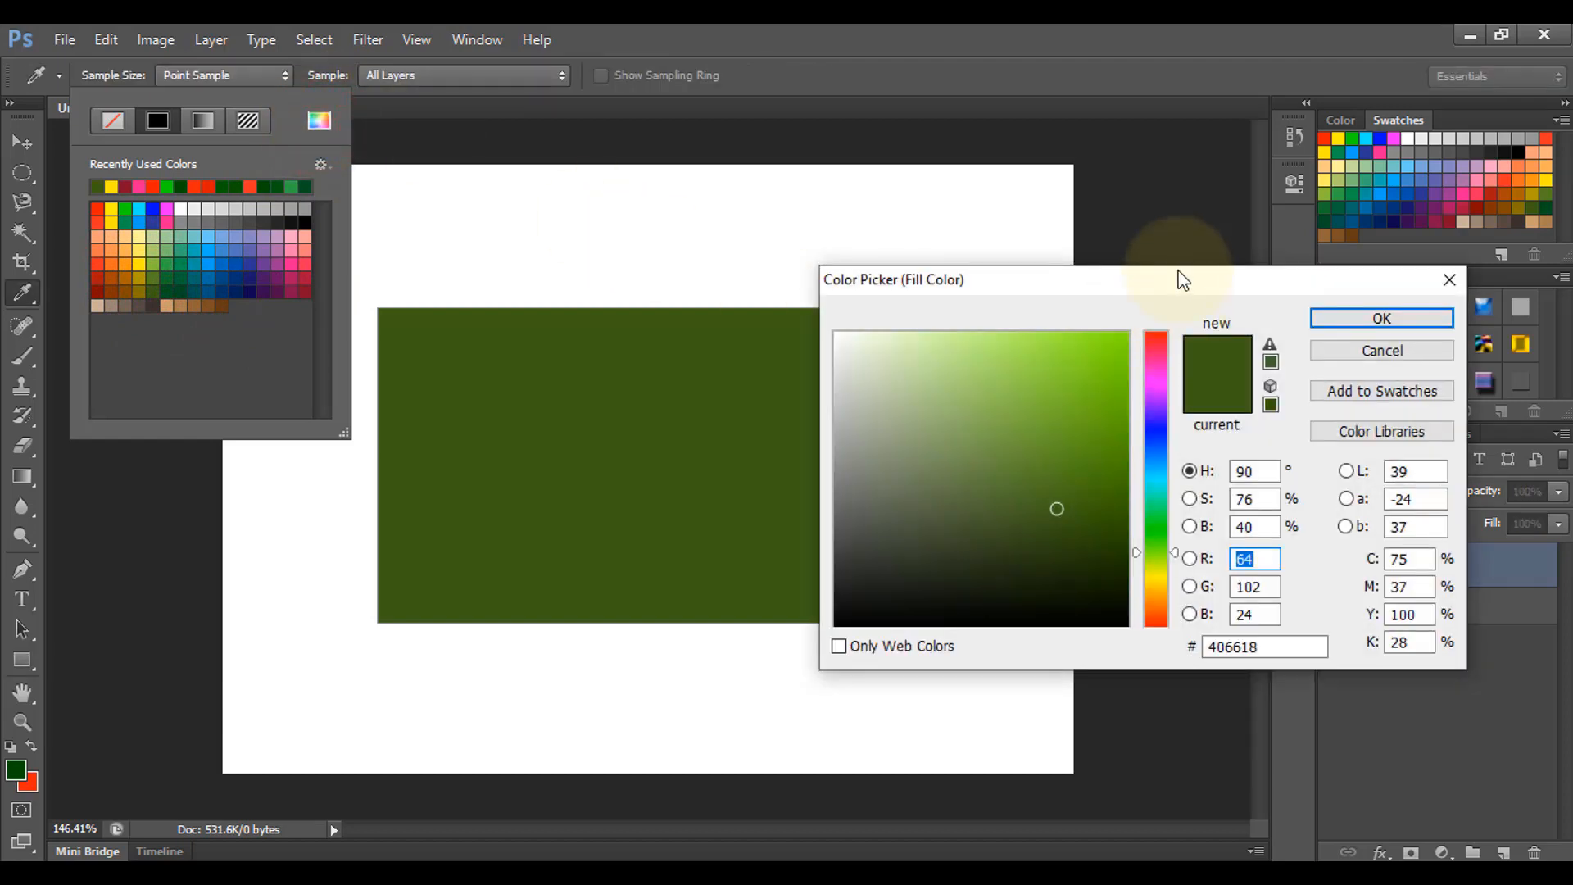
drag(1013, 205, 1006, 189)
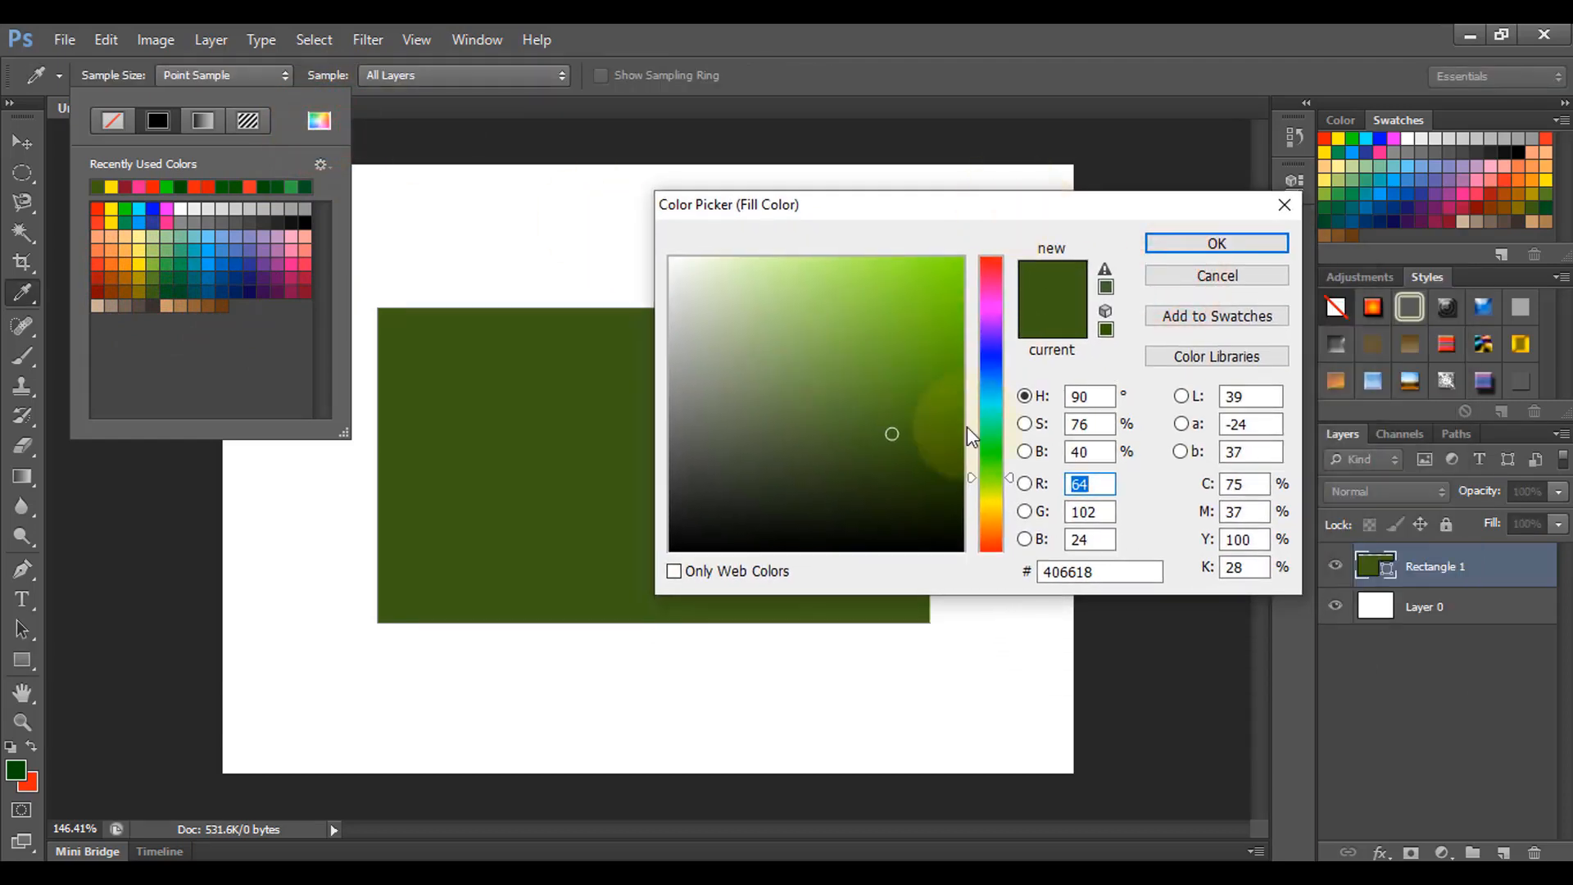
mouse_move(959, 430)
mouse_down()
mouse_move(934, 341)
mouse_move(762, 353)
mouse_move(860, 453)
mouse_up()
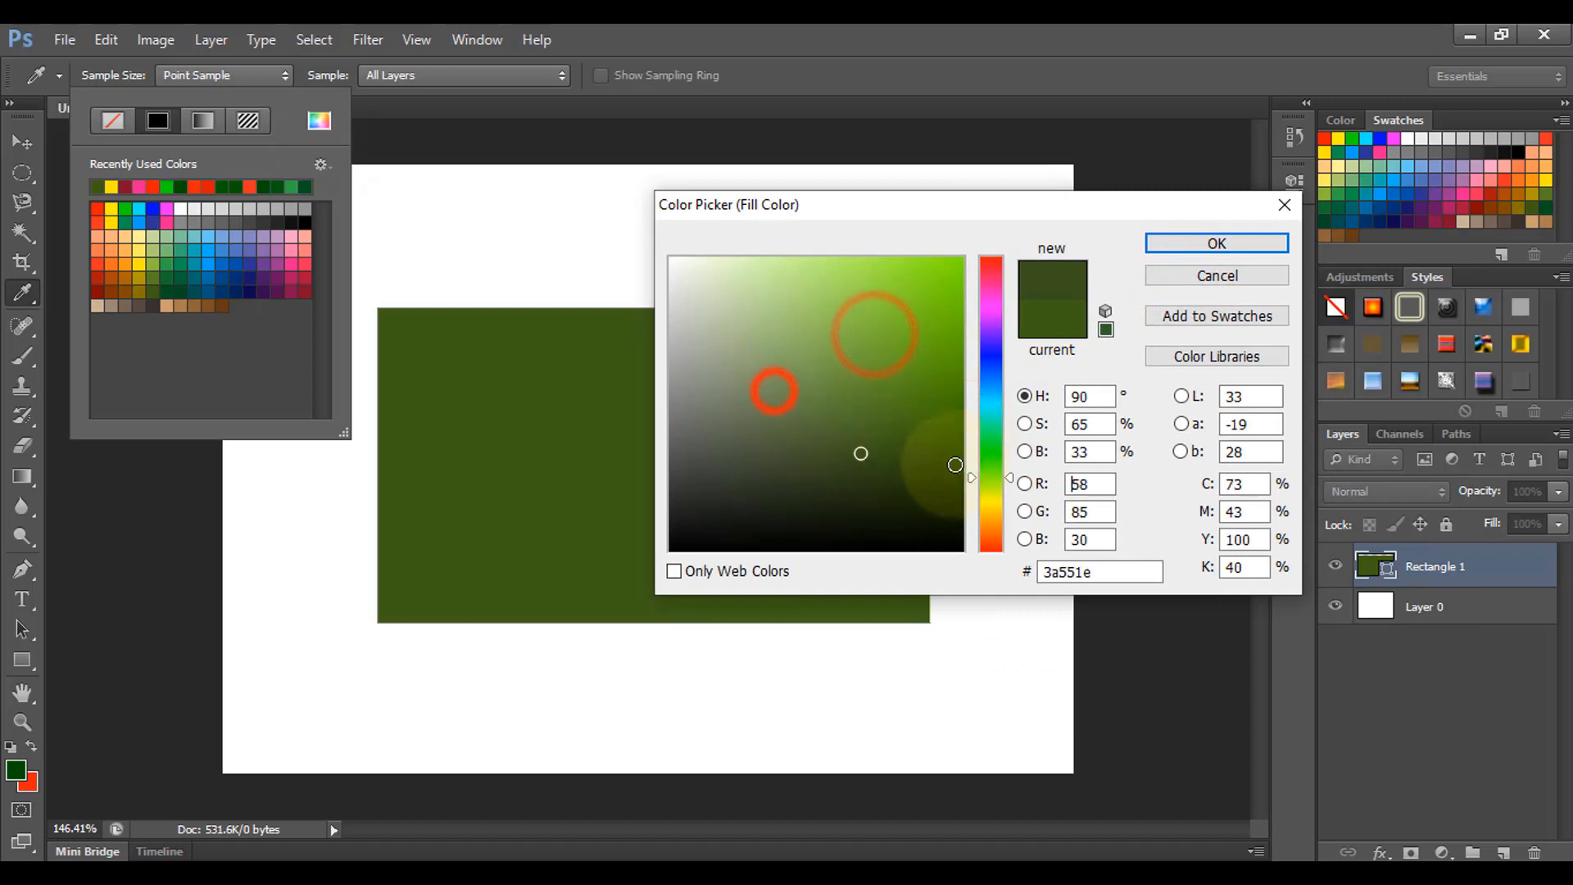
drag(996, 460, 996, 446)
click(955, 434)
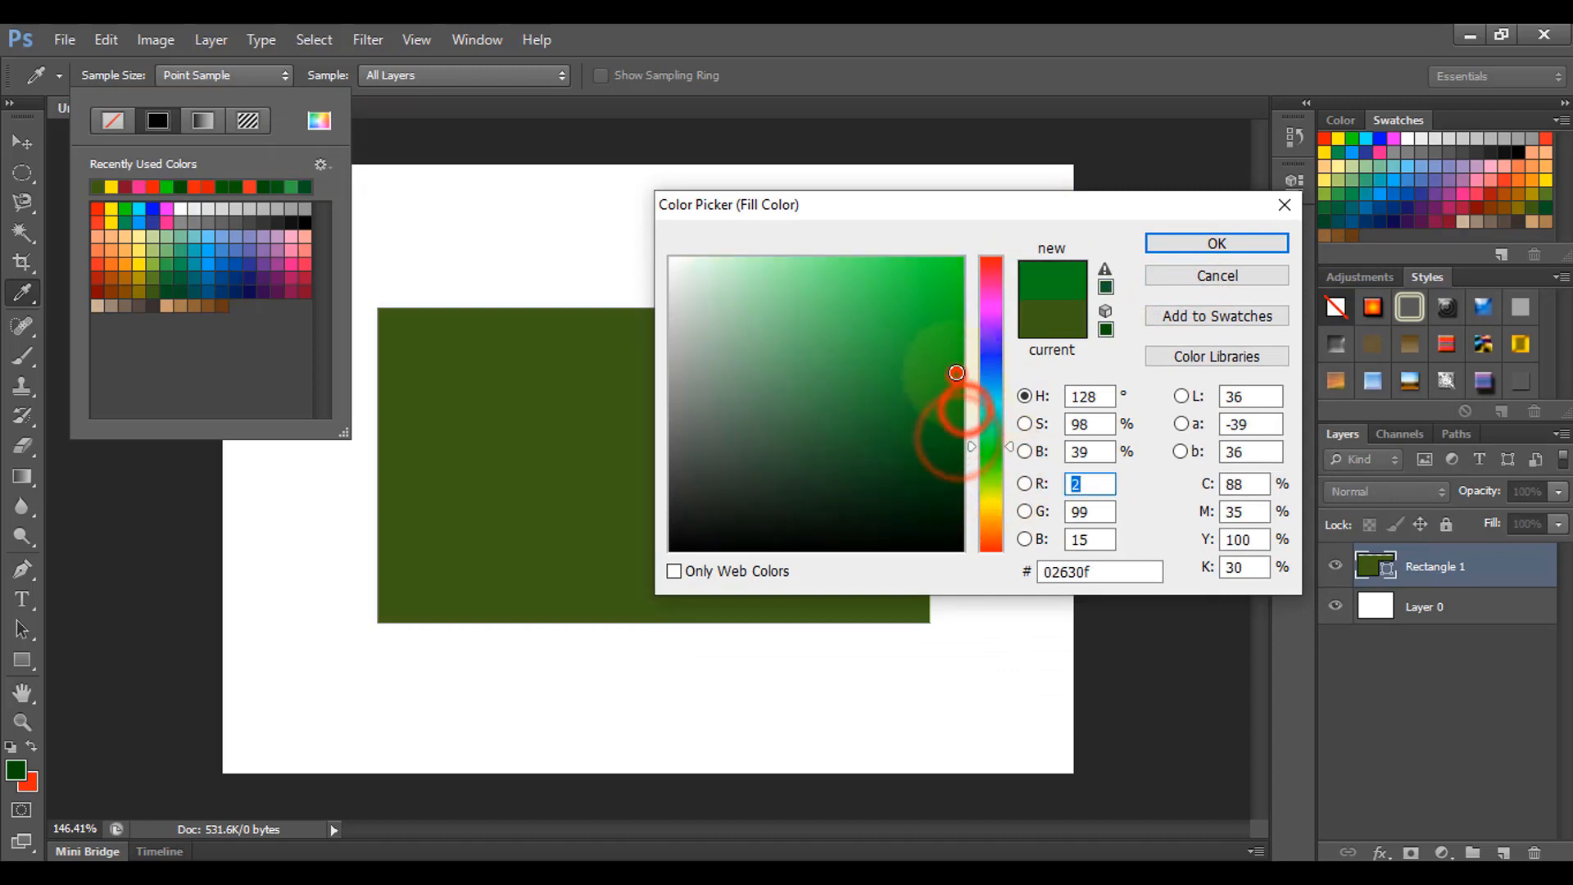
click(956, 375)
click(945, 404)
click(954, 423)
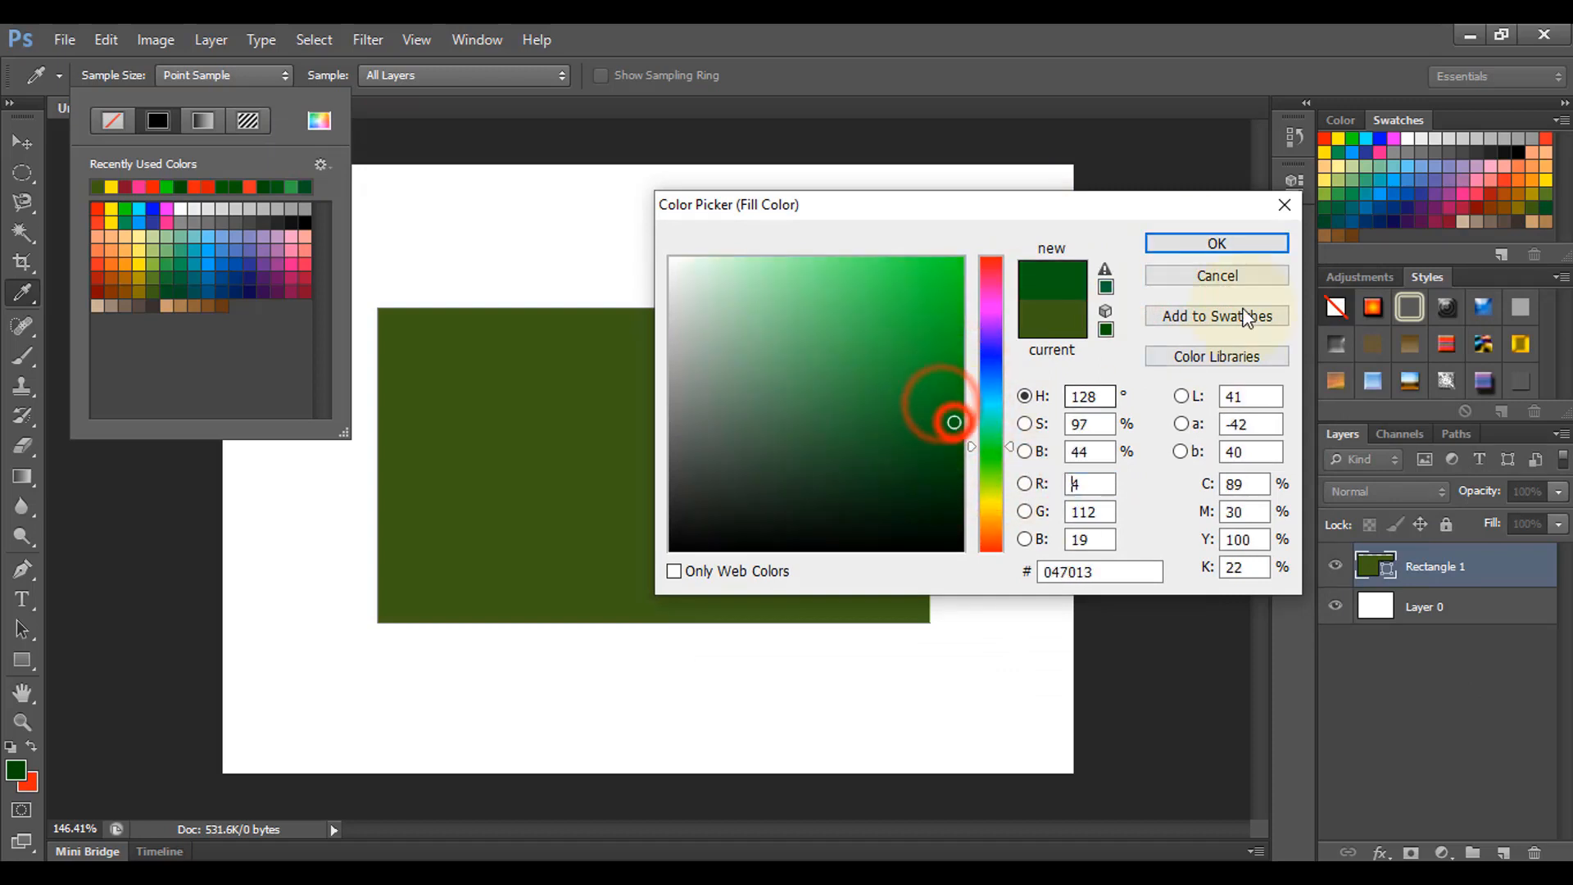
click(1238, 273)
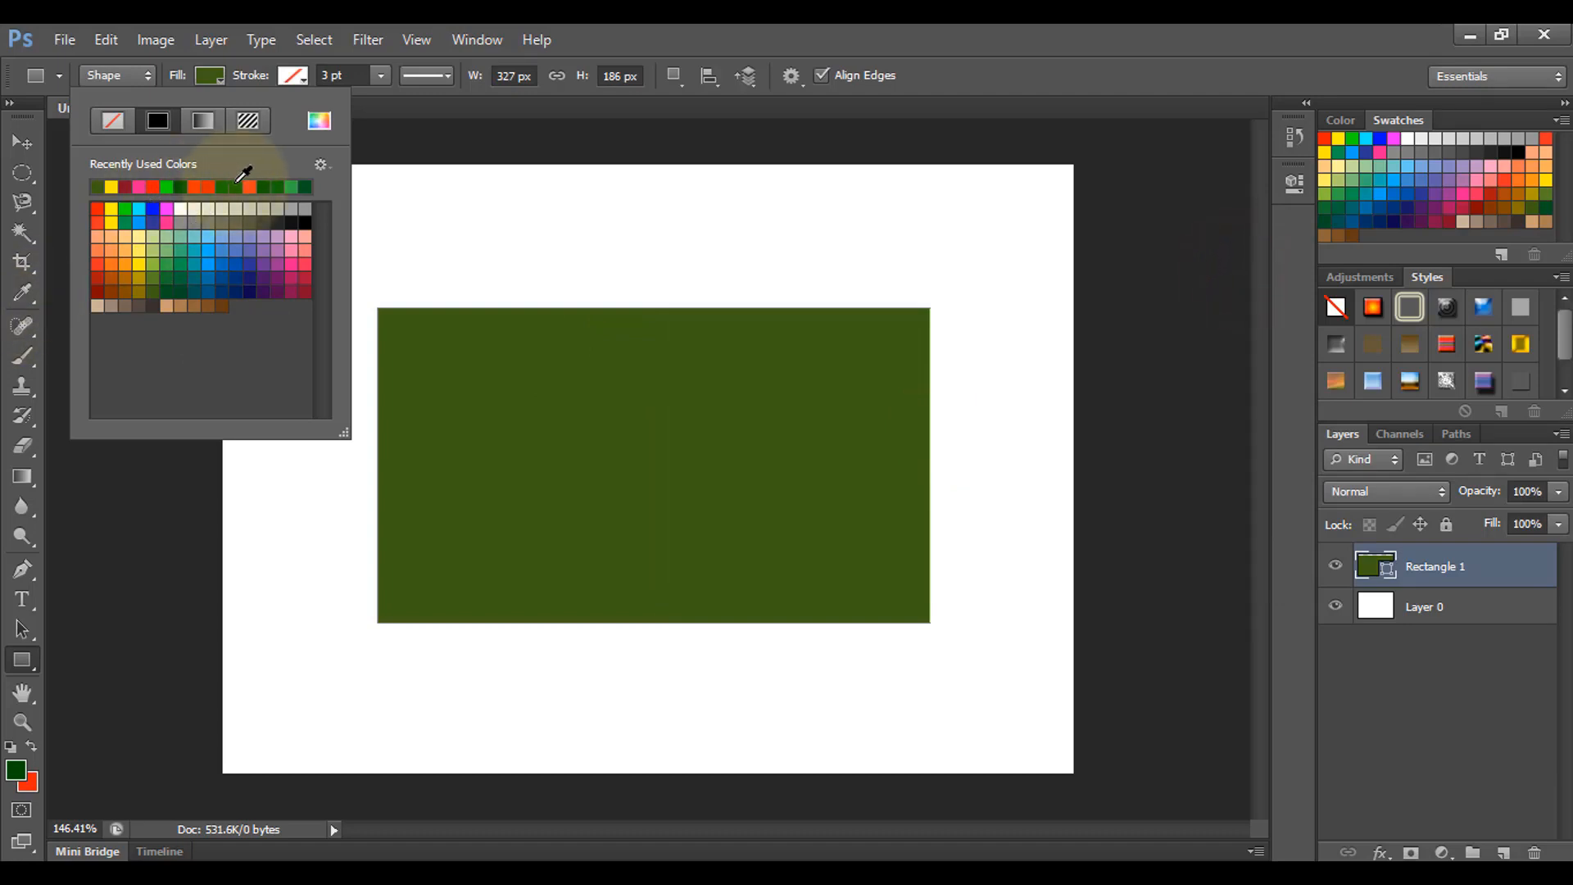
Fill the rectangle shape with a recently used dark green and give it a red stroke
click(232, 186)
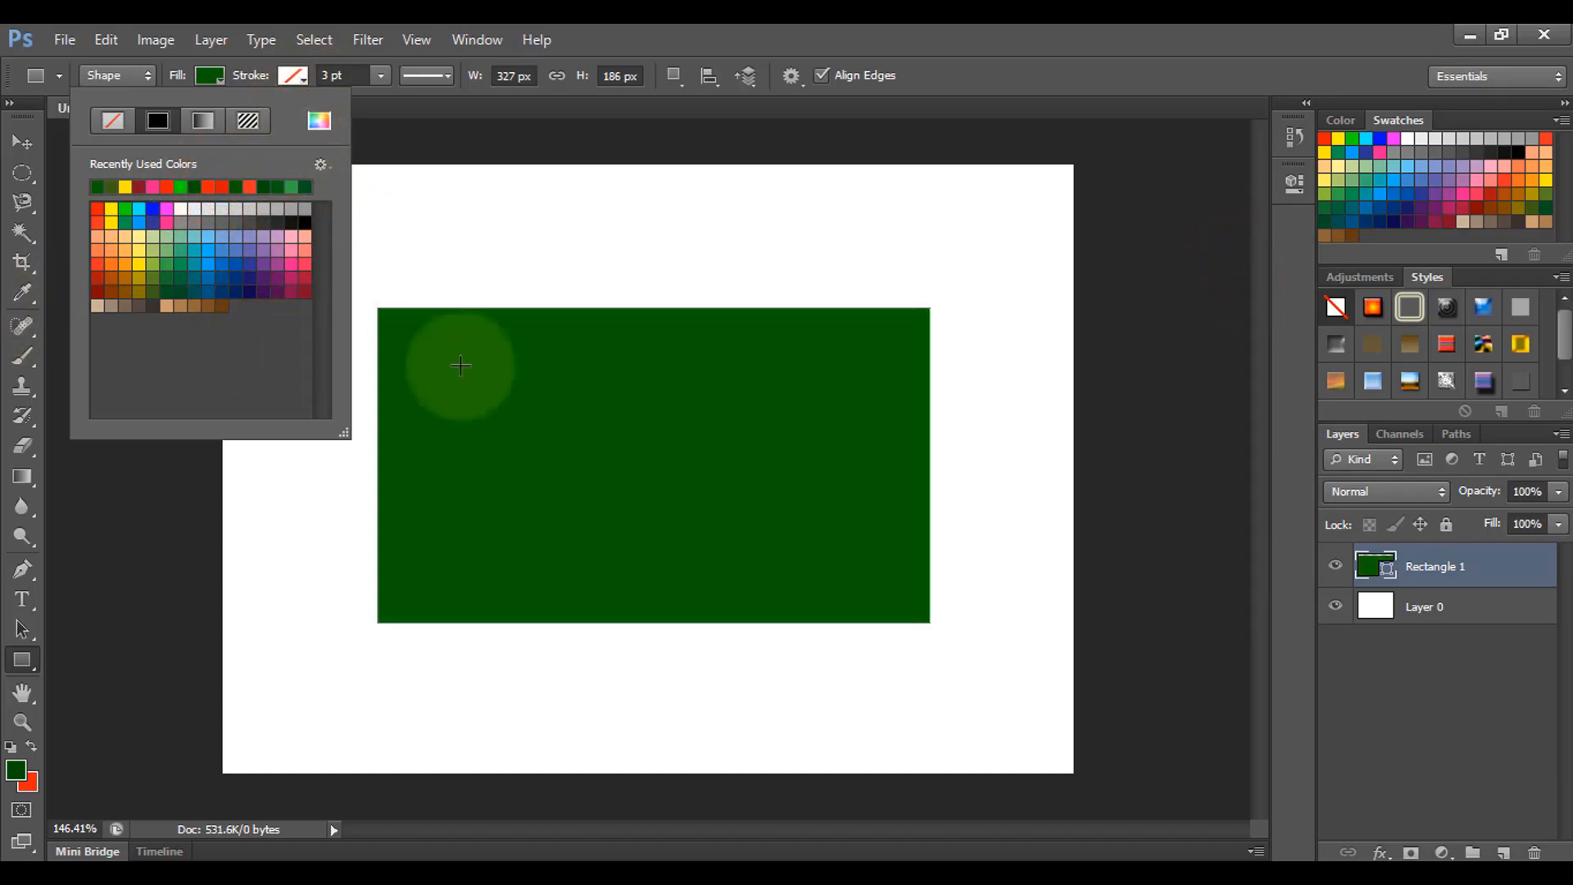
click(210, 77)
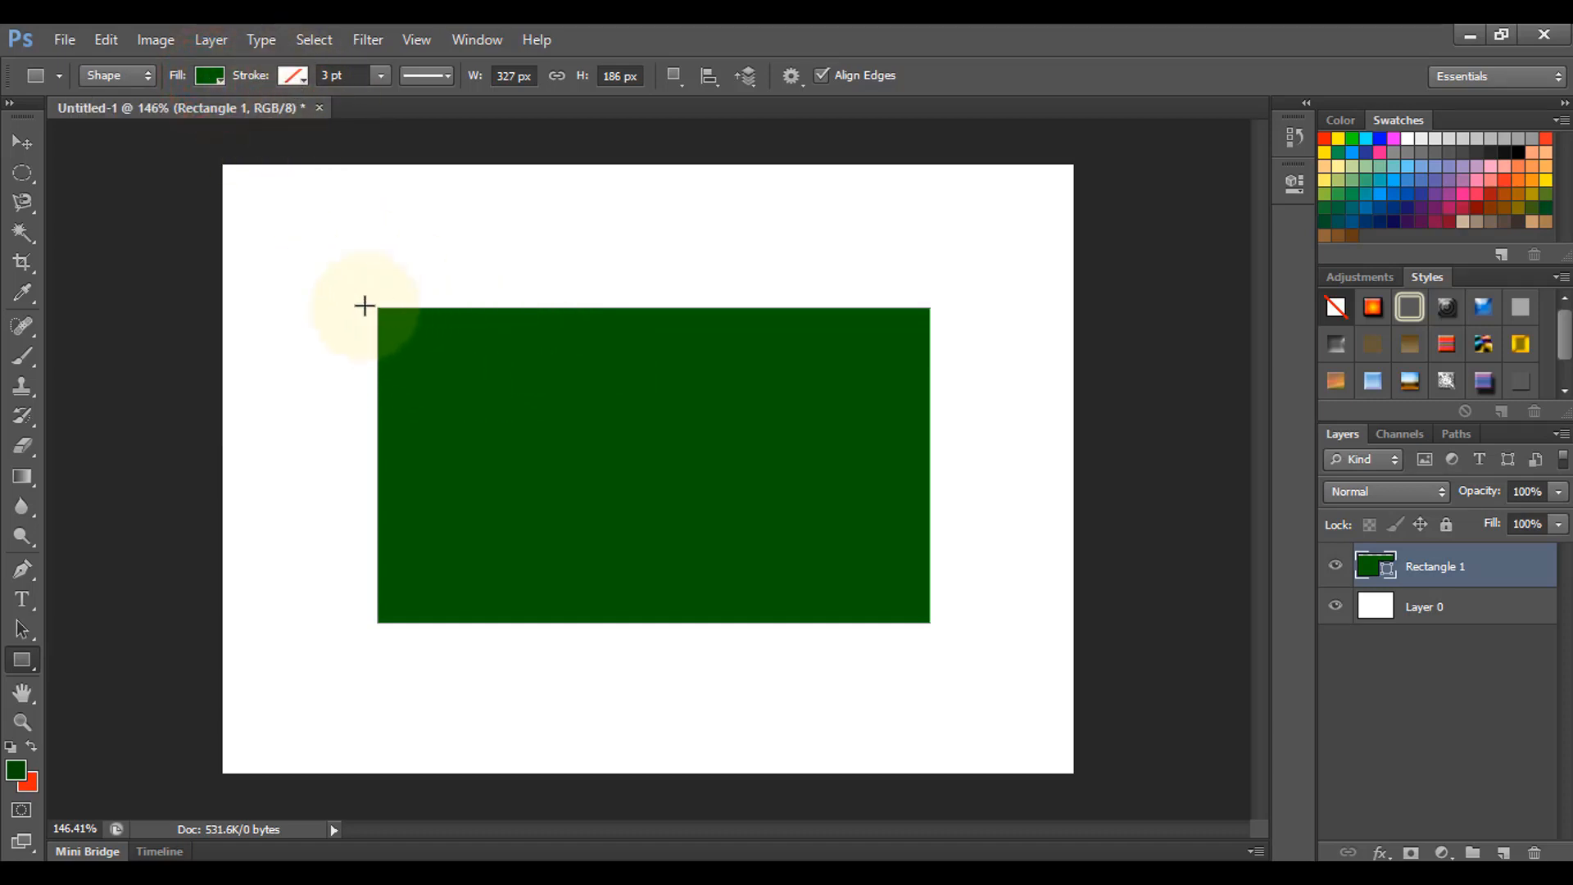
click(292, 77)
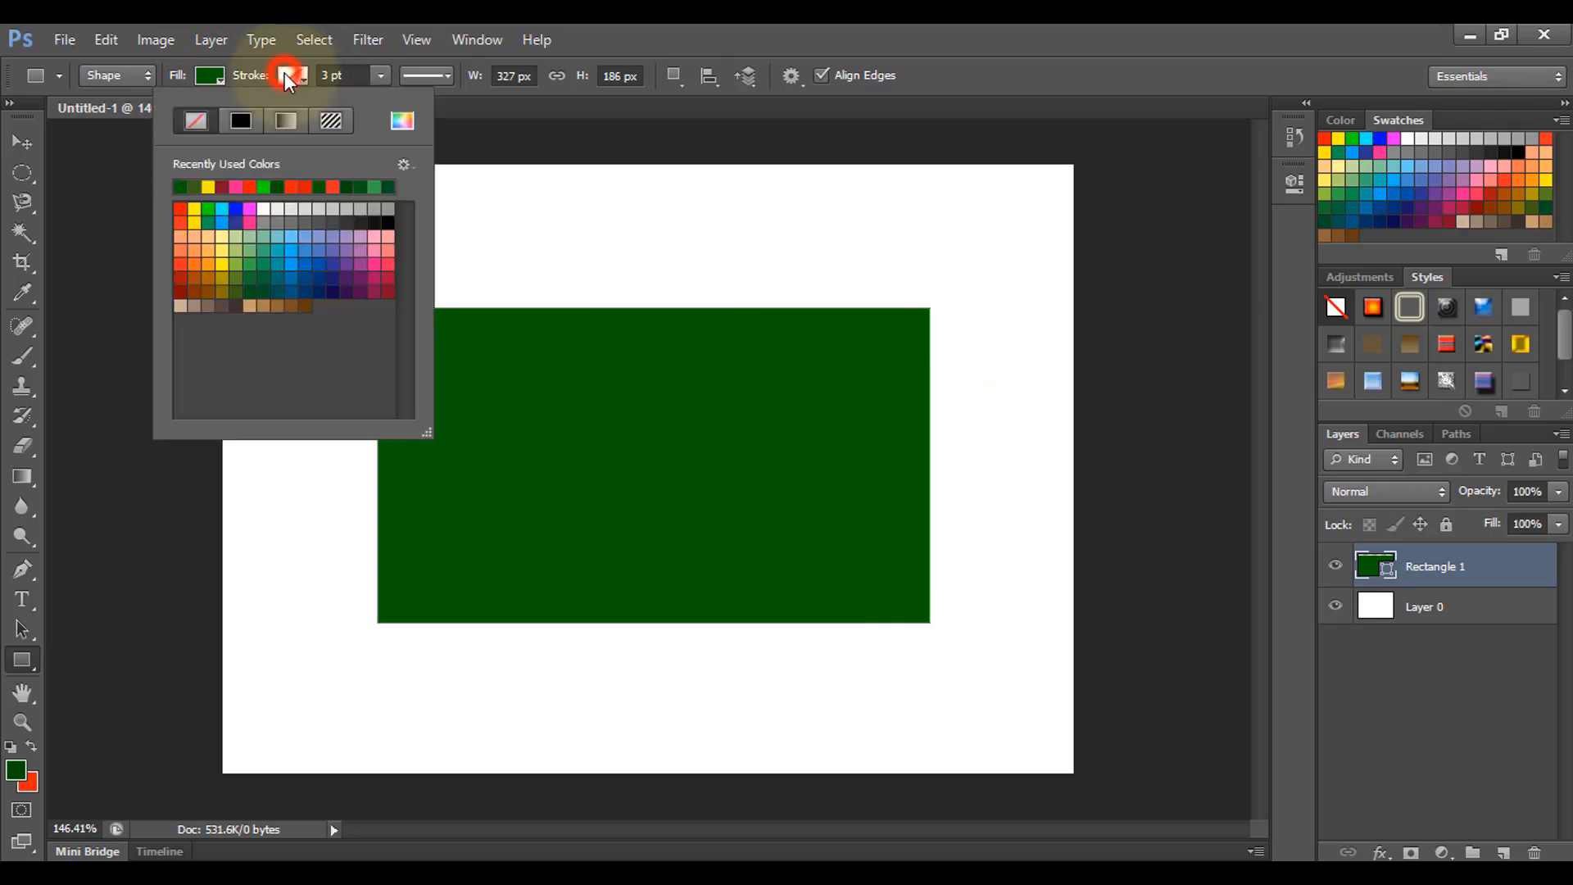
click(183, 212)
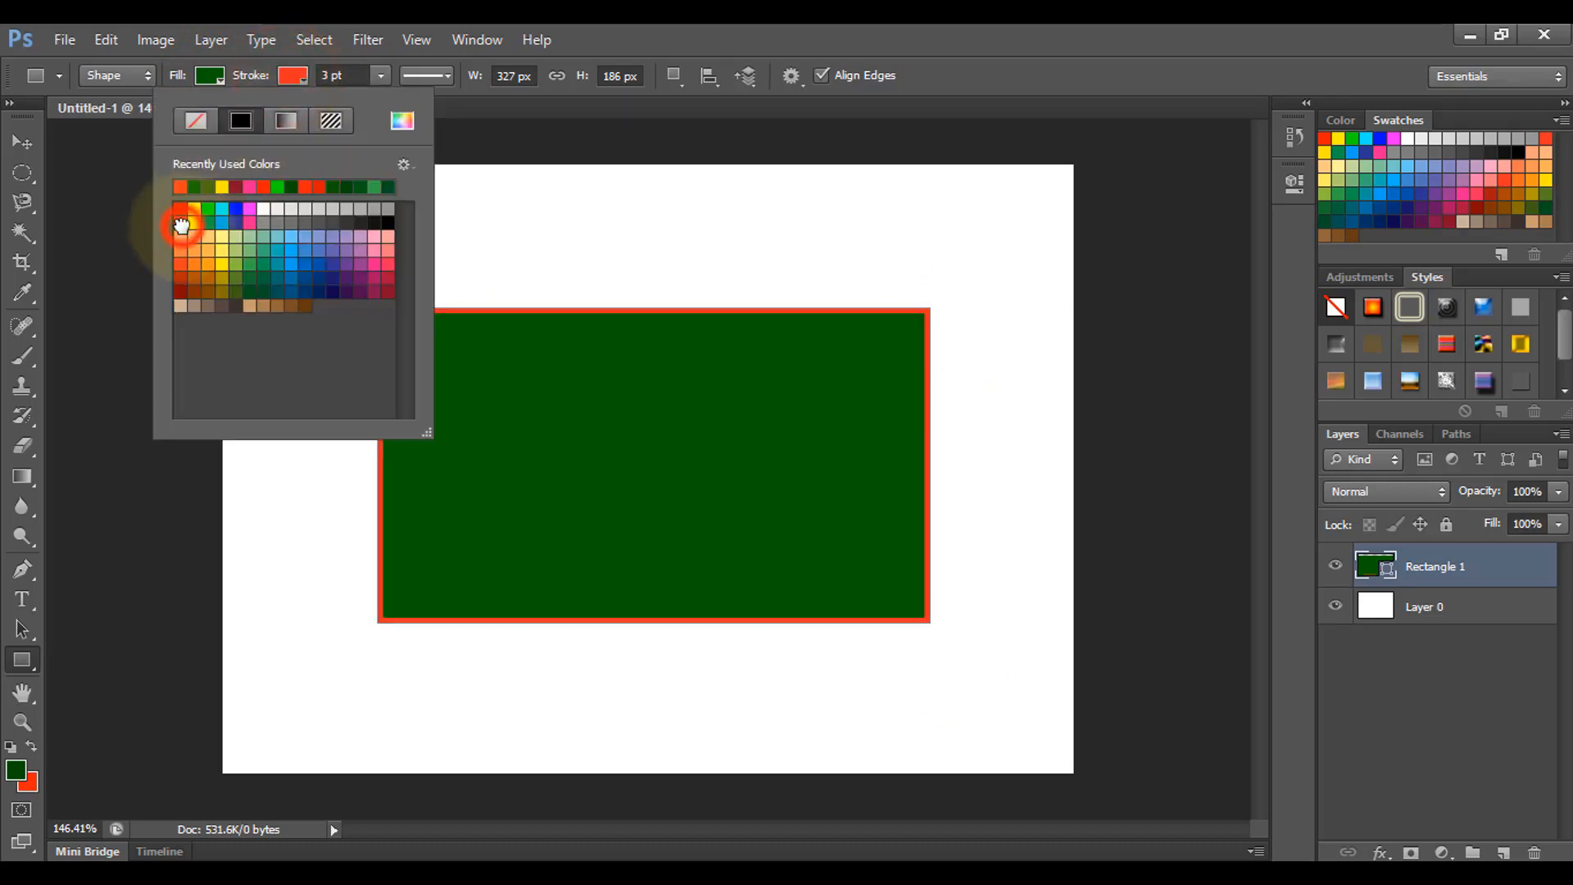
click(666, 357)
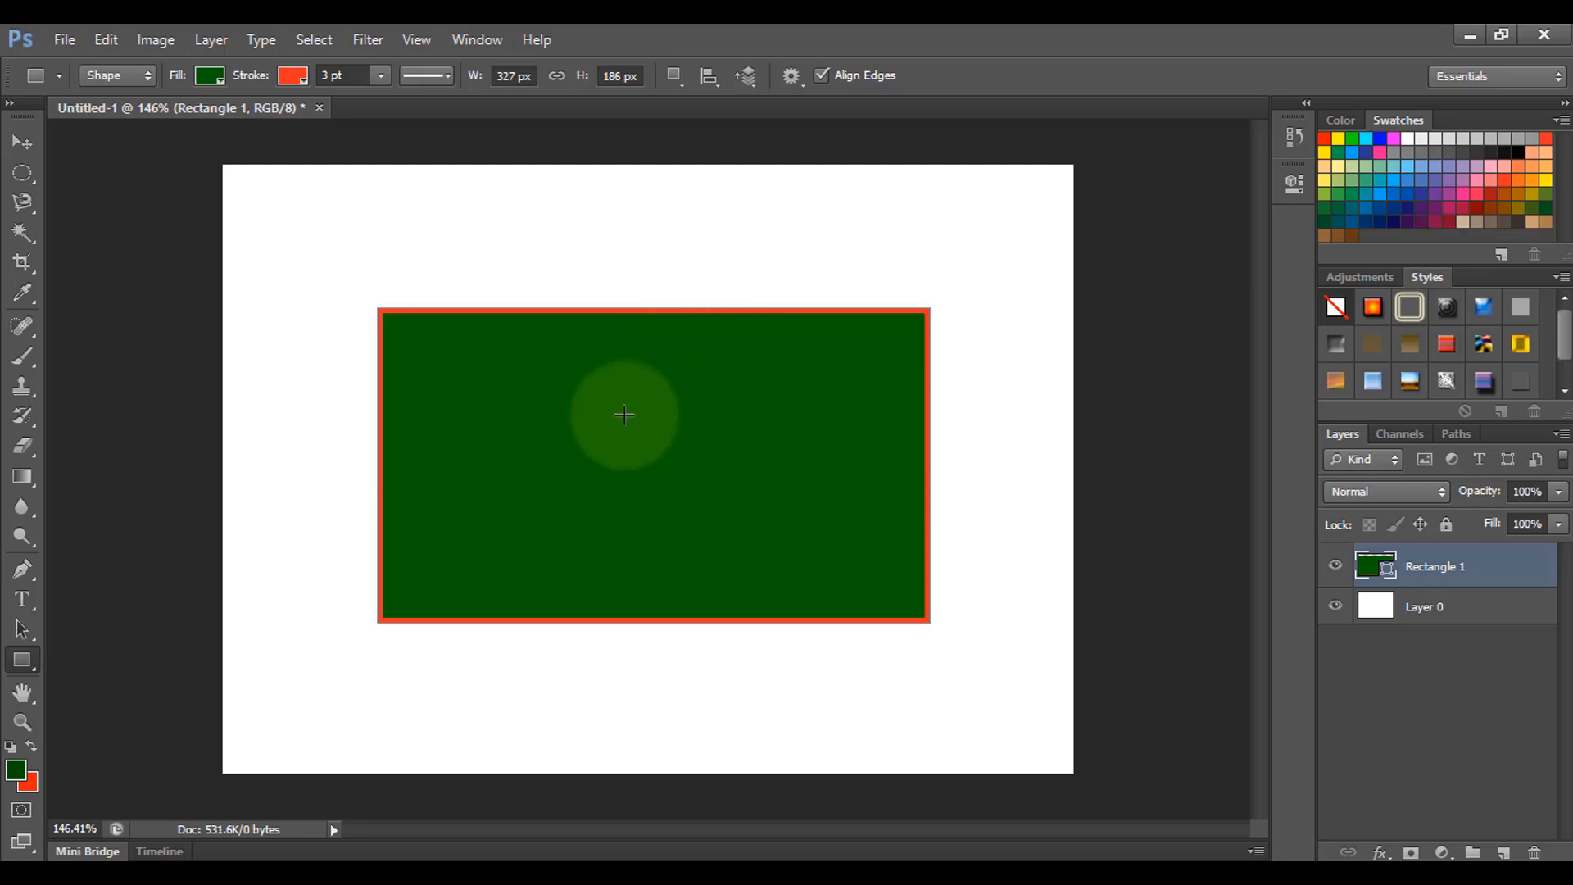
Change the rectangle layer's solid fill color to purple 9d1fe5
double_click(1386, 571)
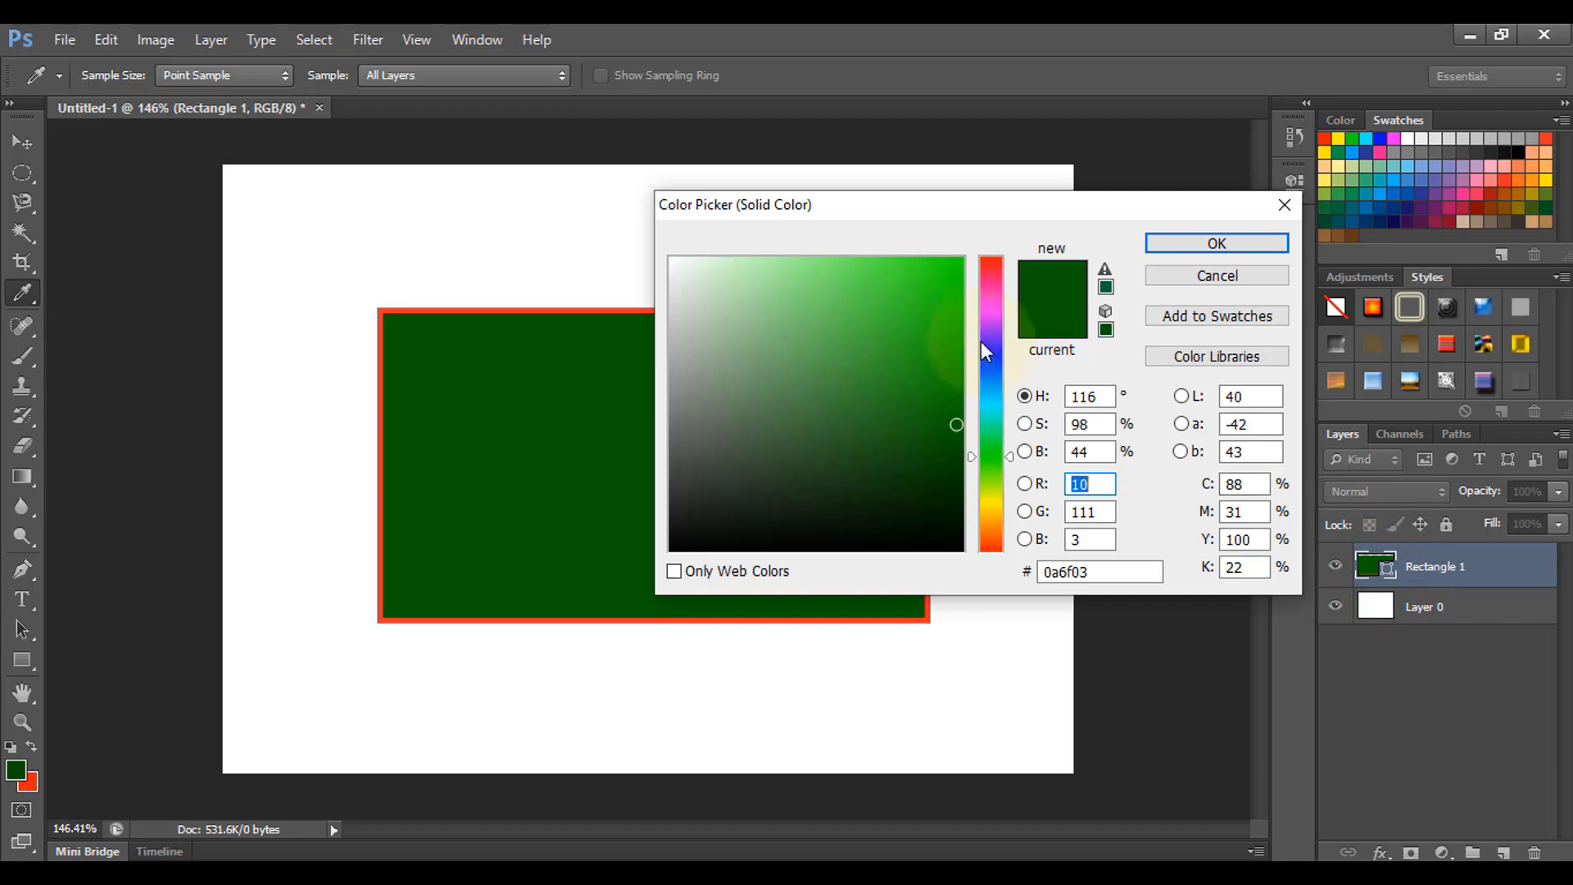
mouse_move(956, 334)
mouse_down()
mouse_move(955, 288)
mouse_move(885, 270)
mouse_move(709, 344)
mouse_move(765, 409)
mouse_move(931, 281)
mouse_move(948, 304)
mouse_move(993, 262)
mouse_up()
click(946, 284)
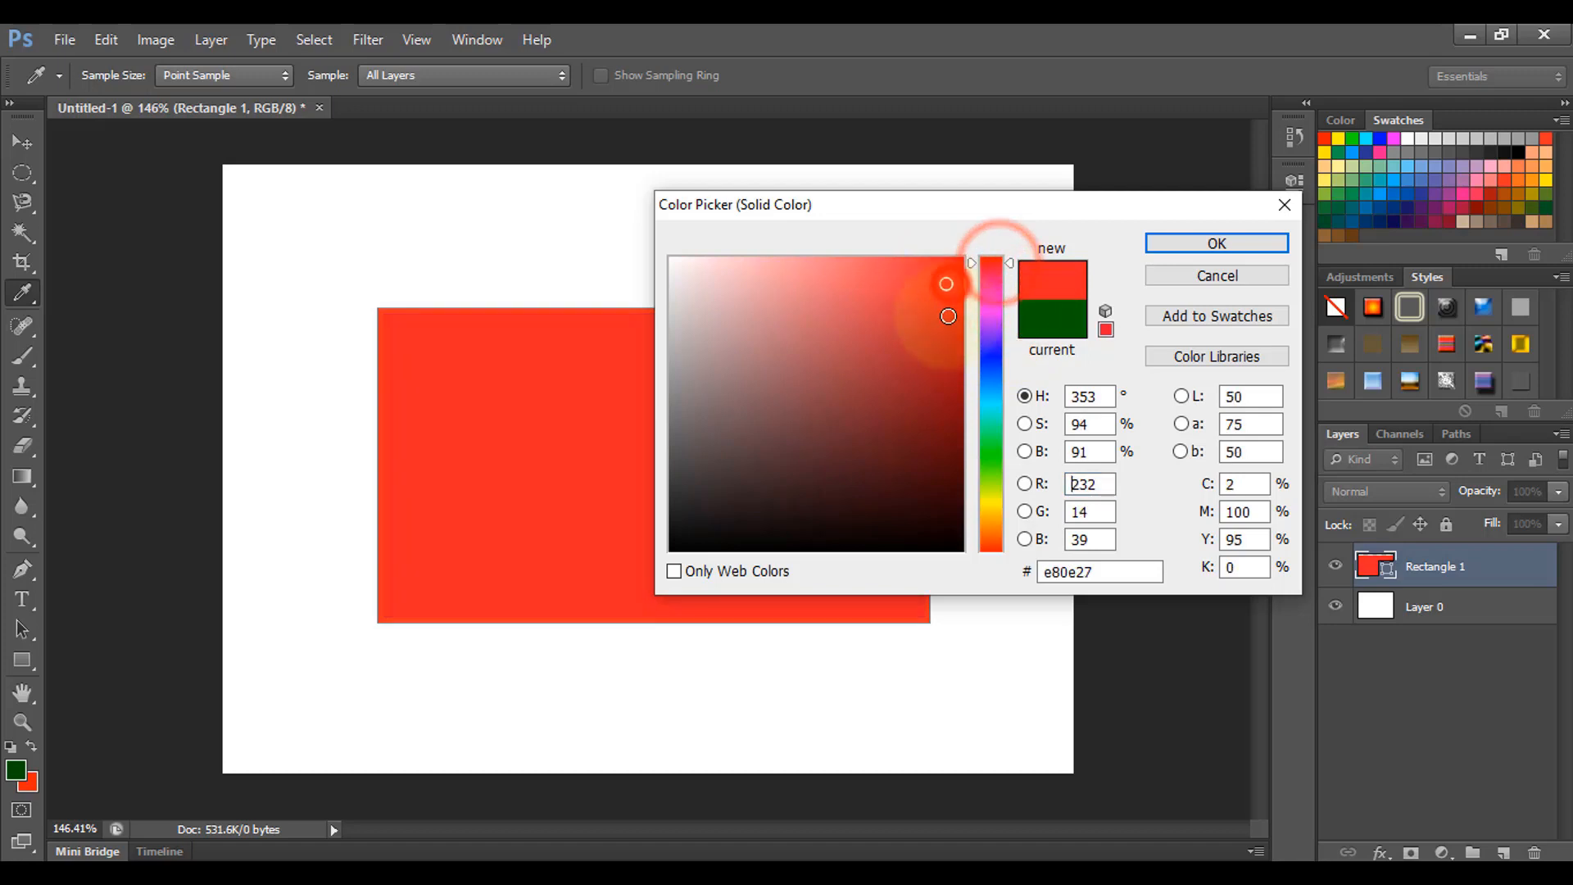
click(988, 324)
click(924, 287)
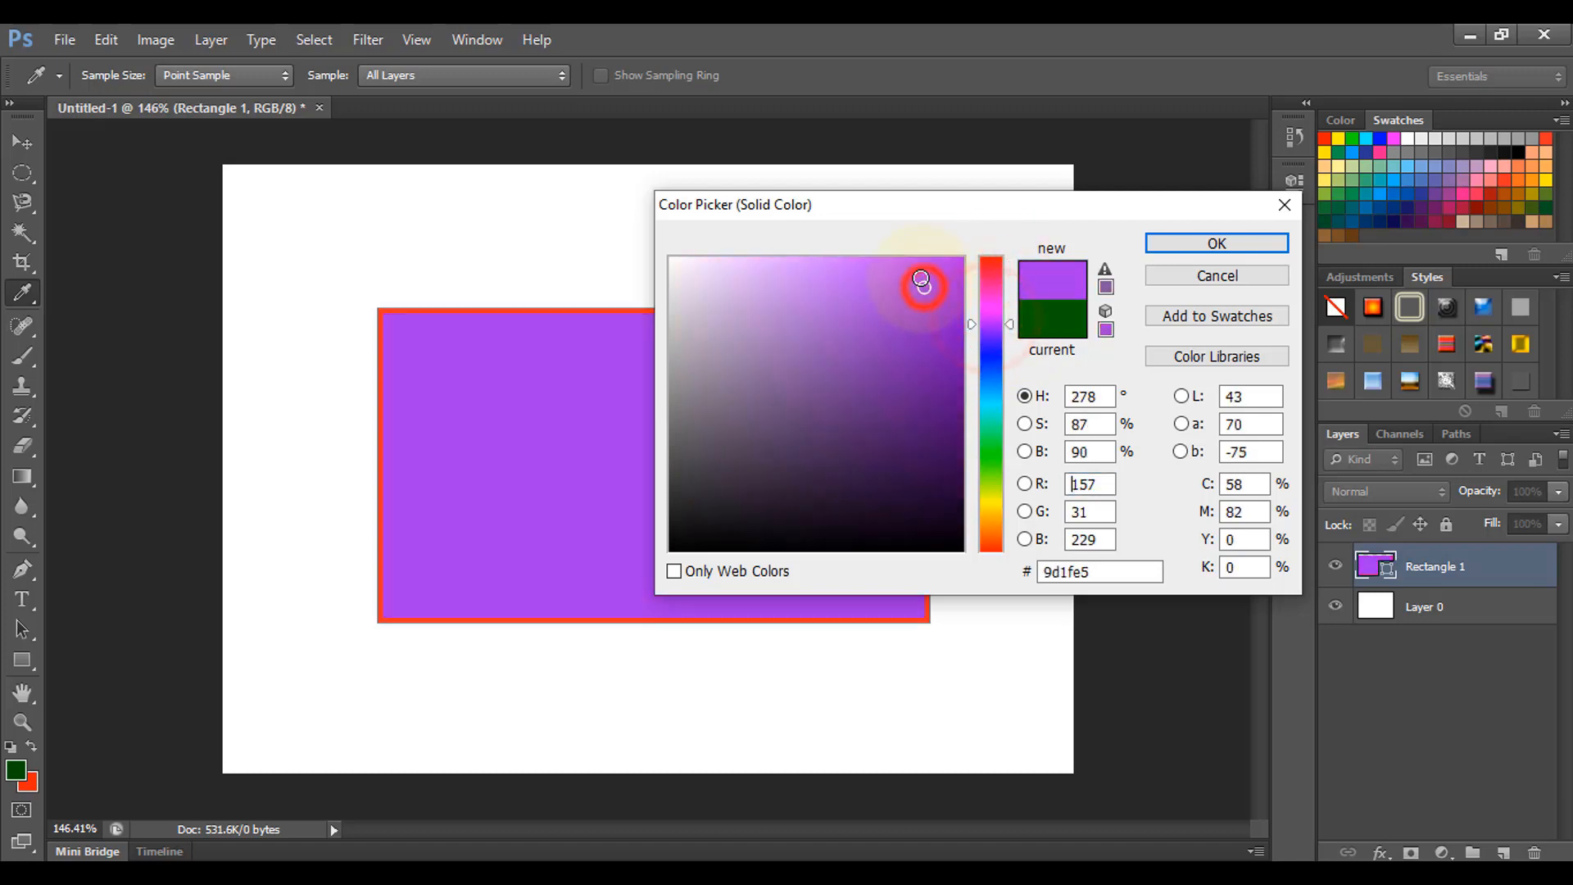
click(1195, 244)
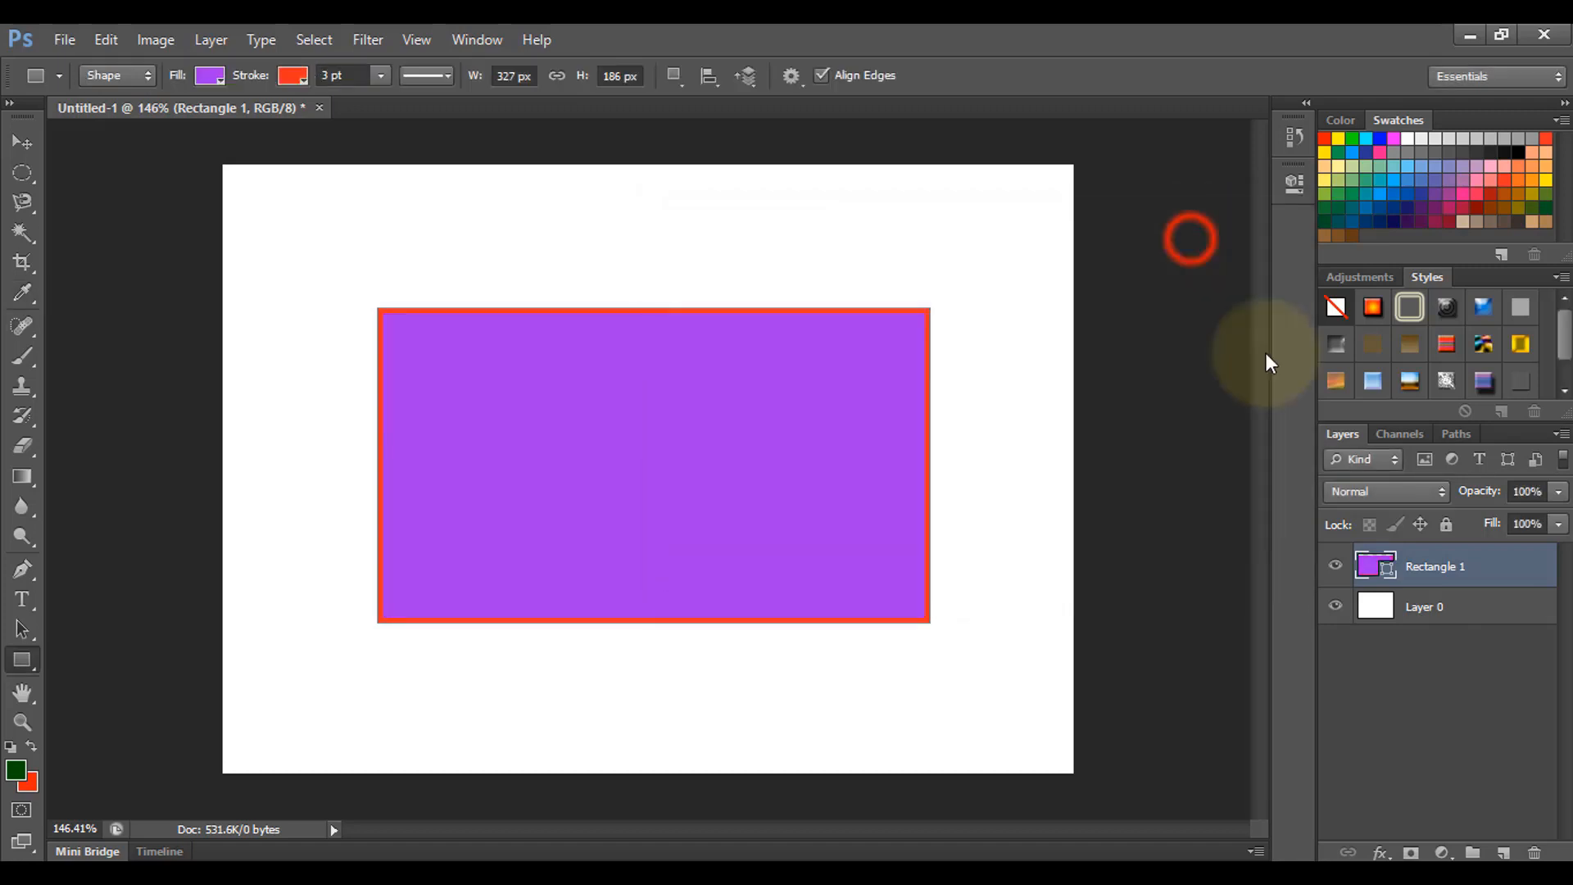
Enable a Color Overlay in the rectangle layer's blending options, switching it off and on to compare with the purple fill
right_click(1370, 571)
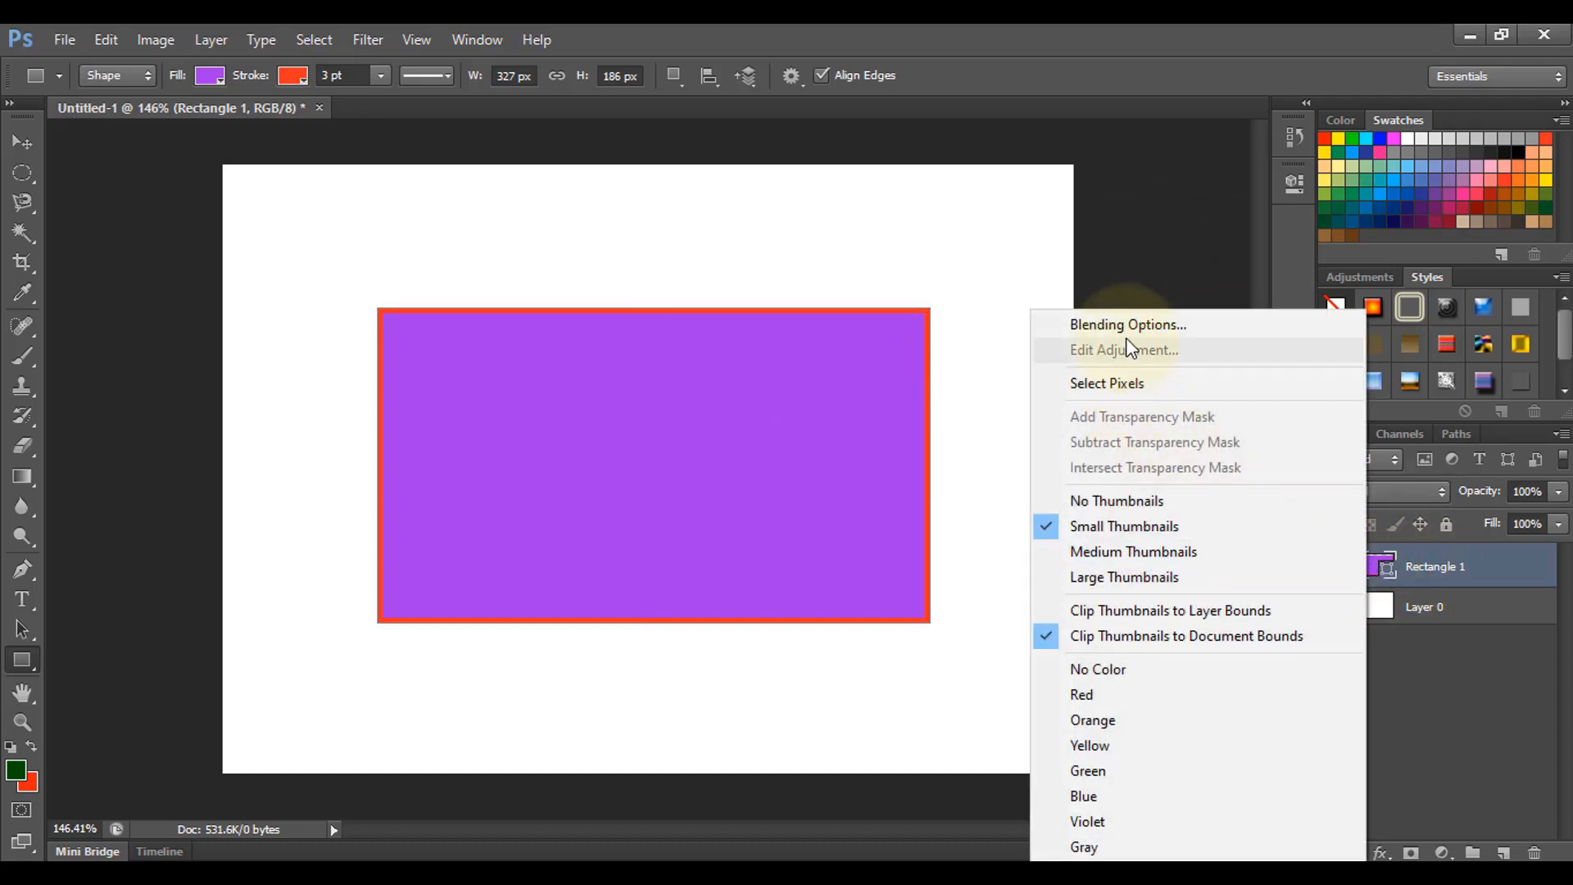
click(1137, 327)
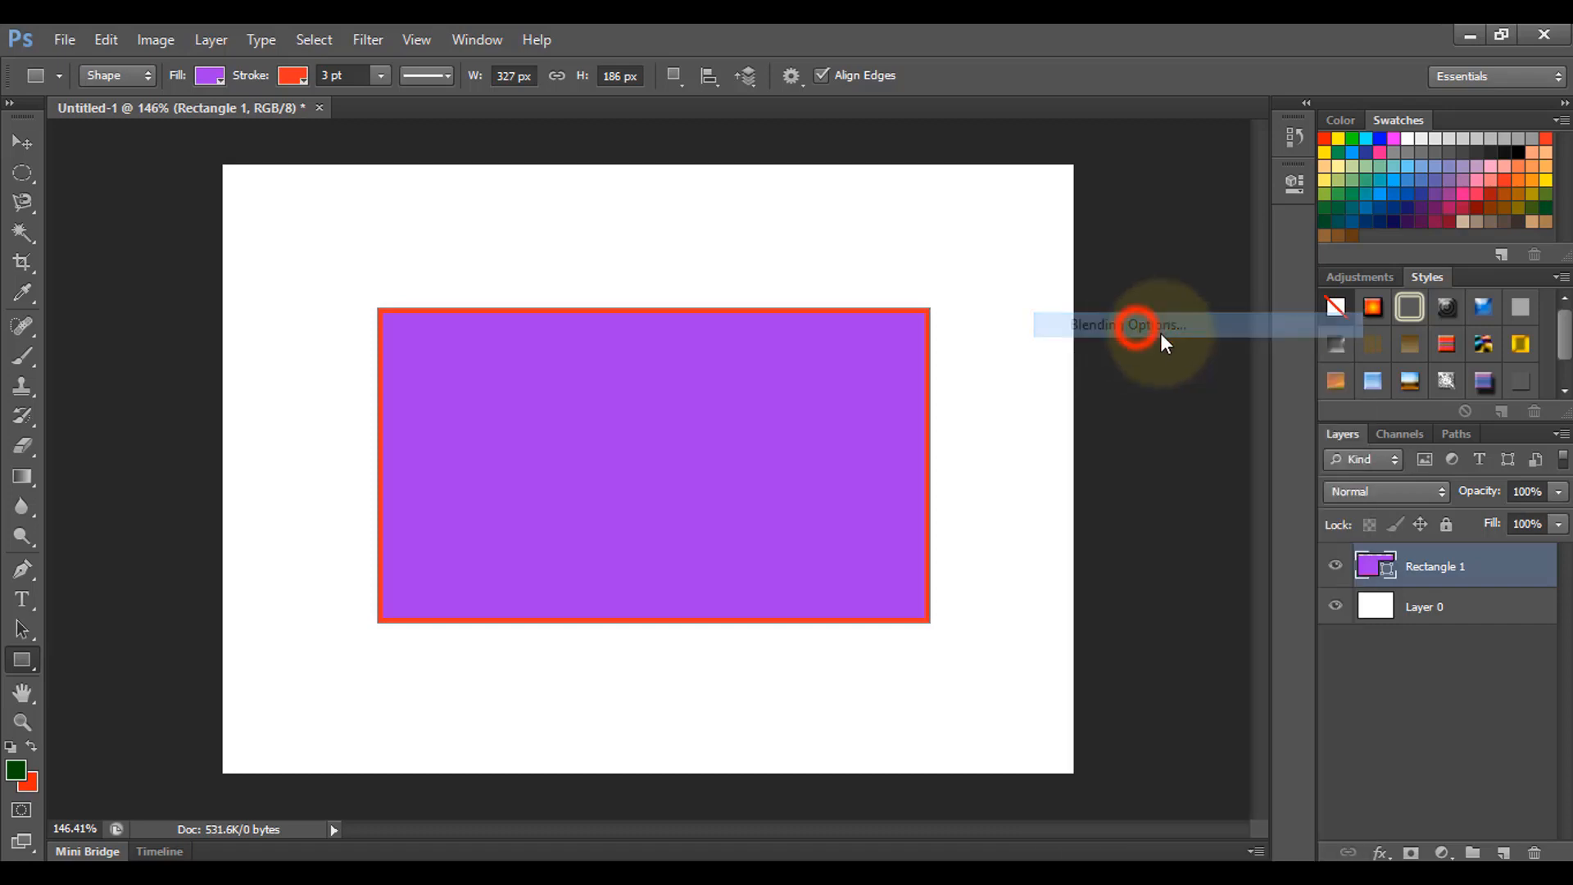
mouse_move(1052, 131)
mouse_down()
mouse_move(1020, 144)
mouse_move(1054, 114)
mouse_up()
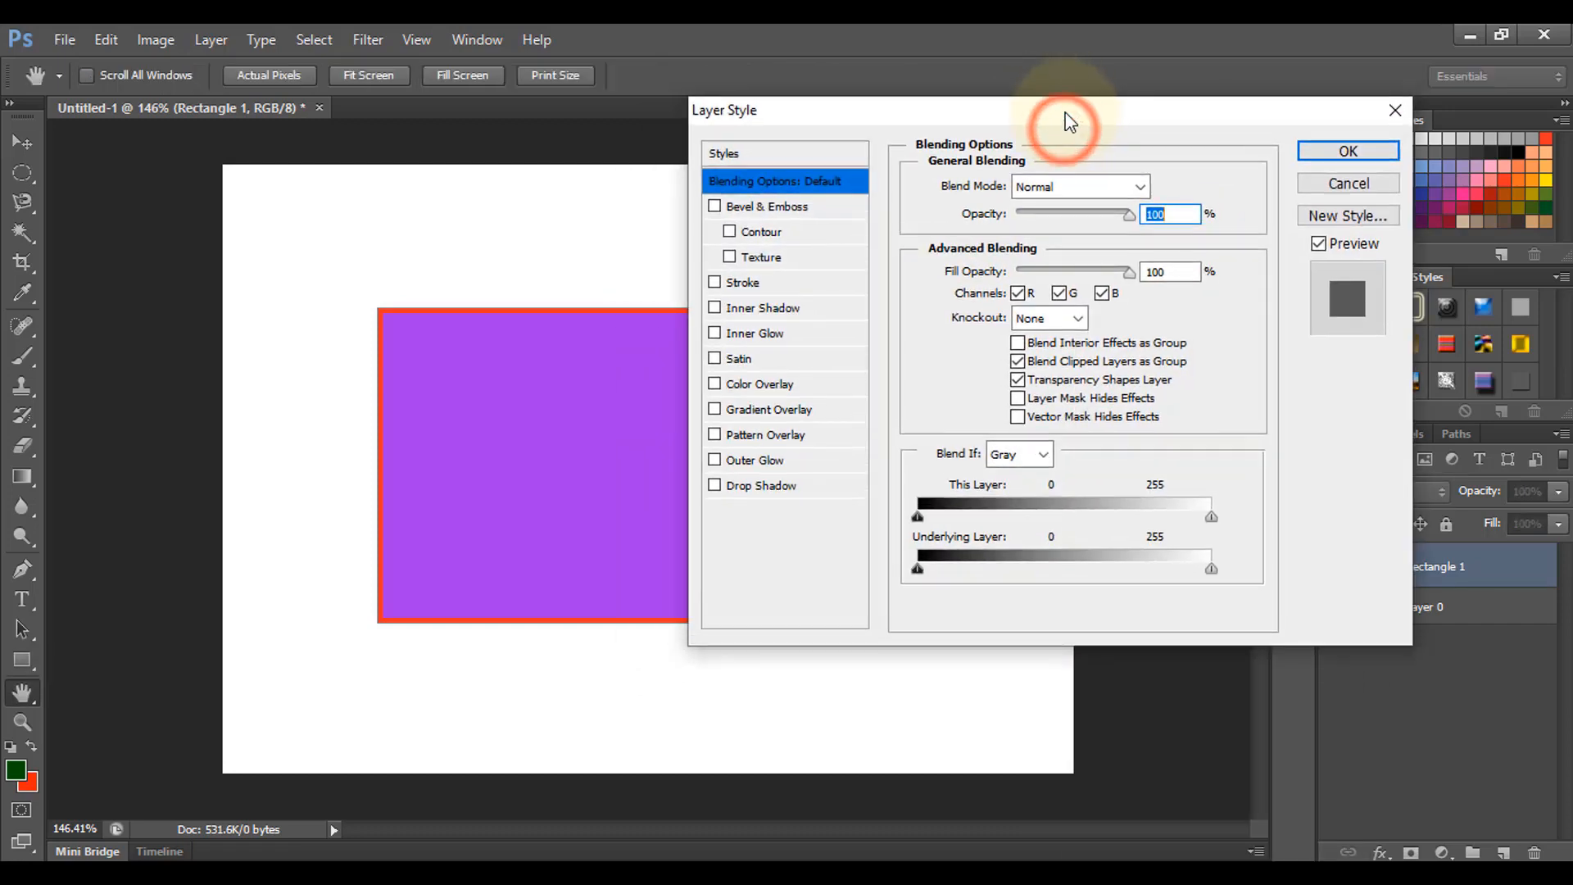
click(750, 386)
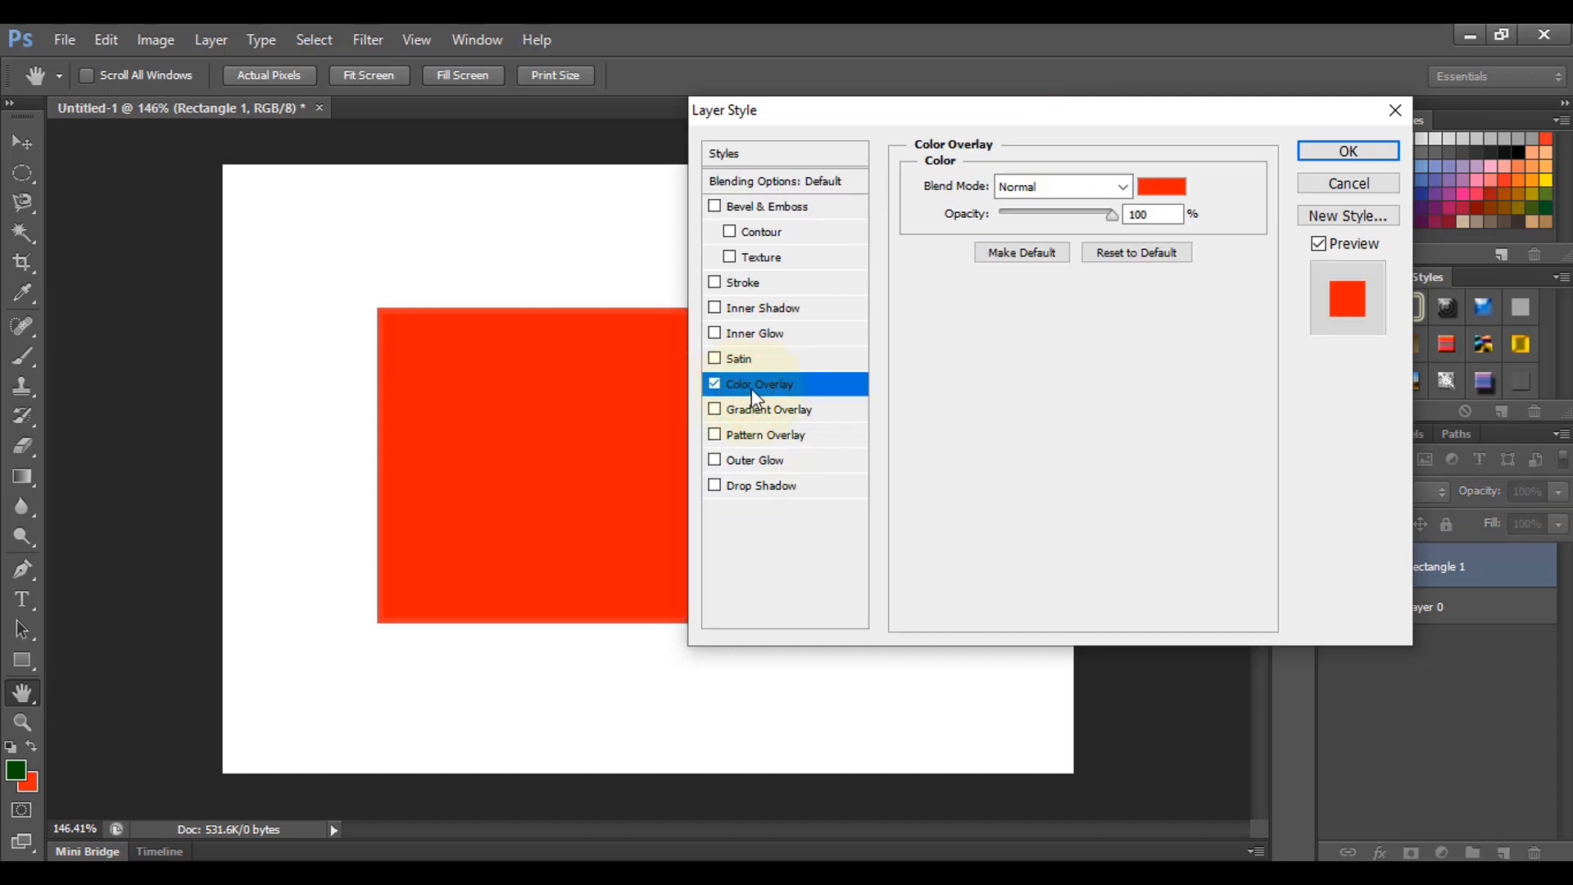
click(711, 386)
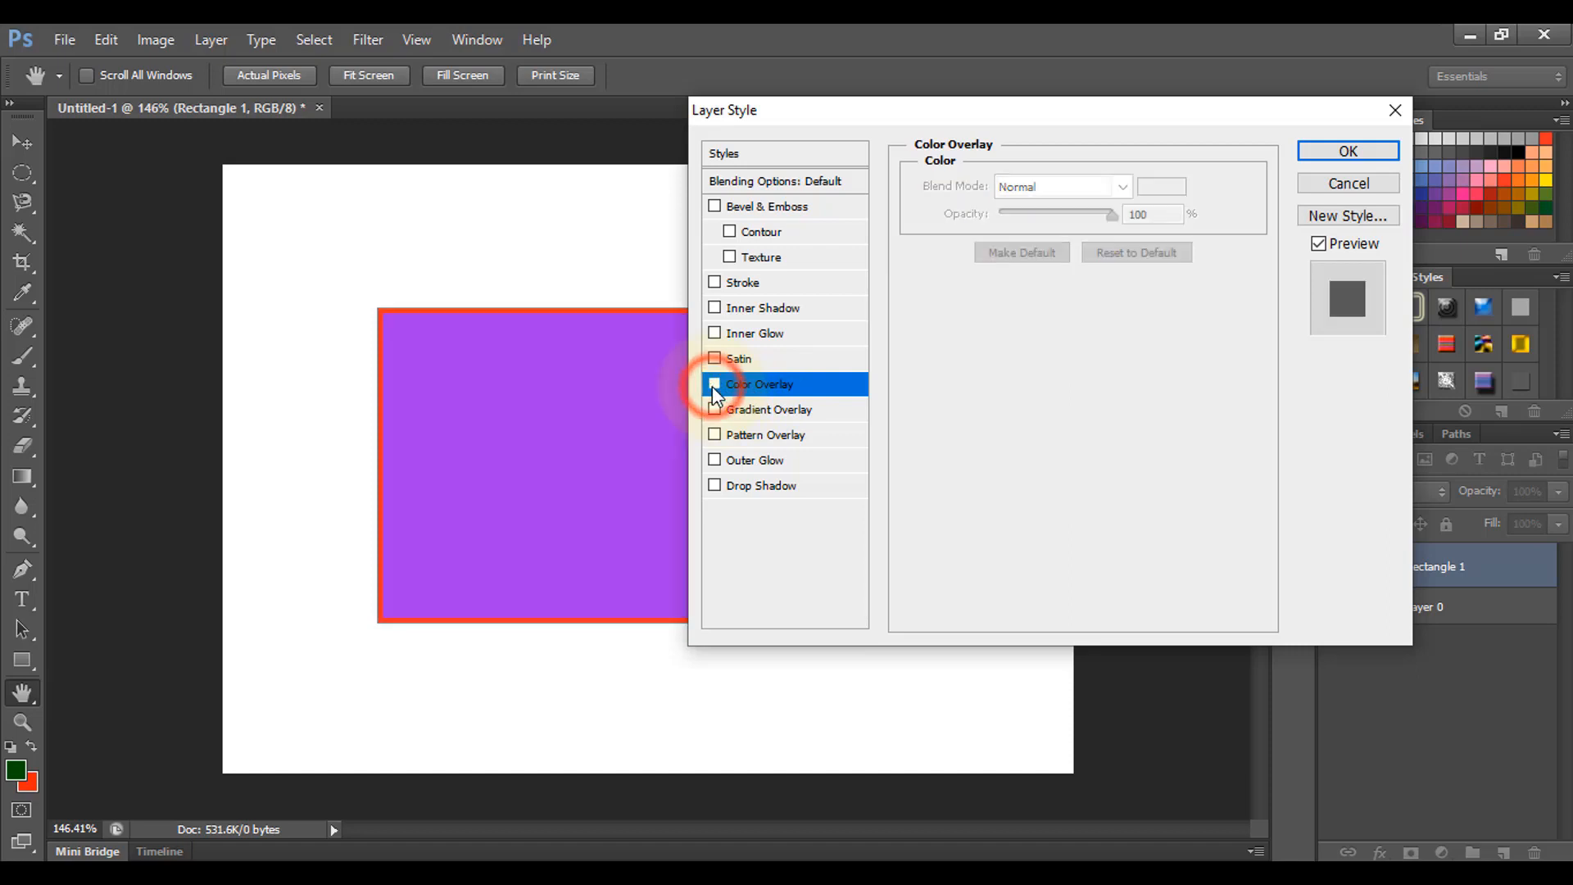
click(711, 386)
click(712, 386)
click(711, 386)
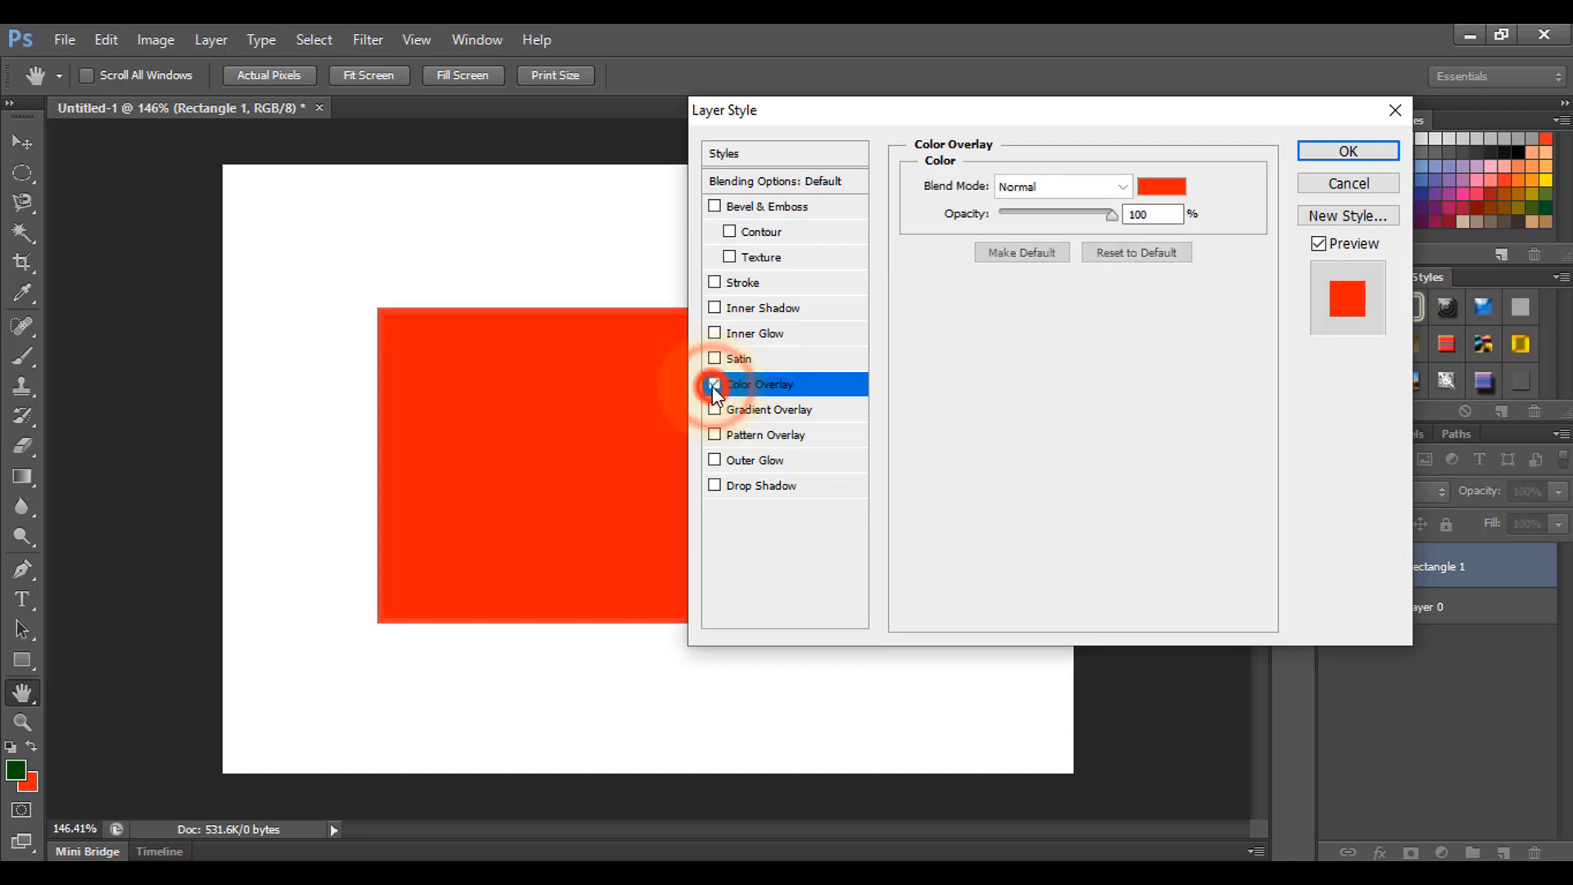
click(711, 385)
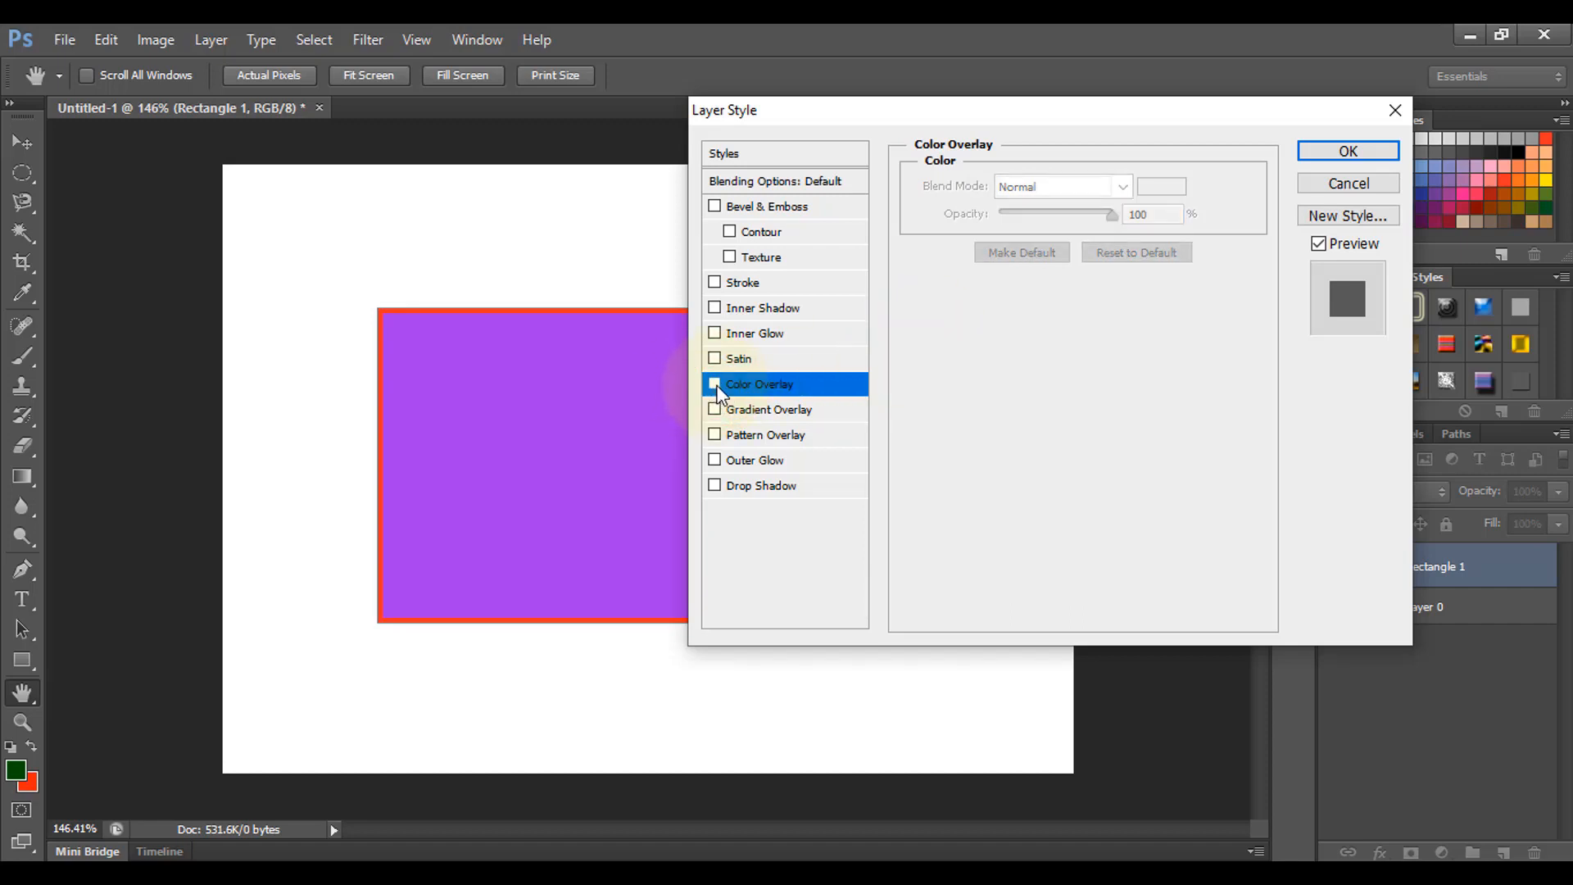
click(715, 386)
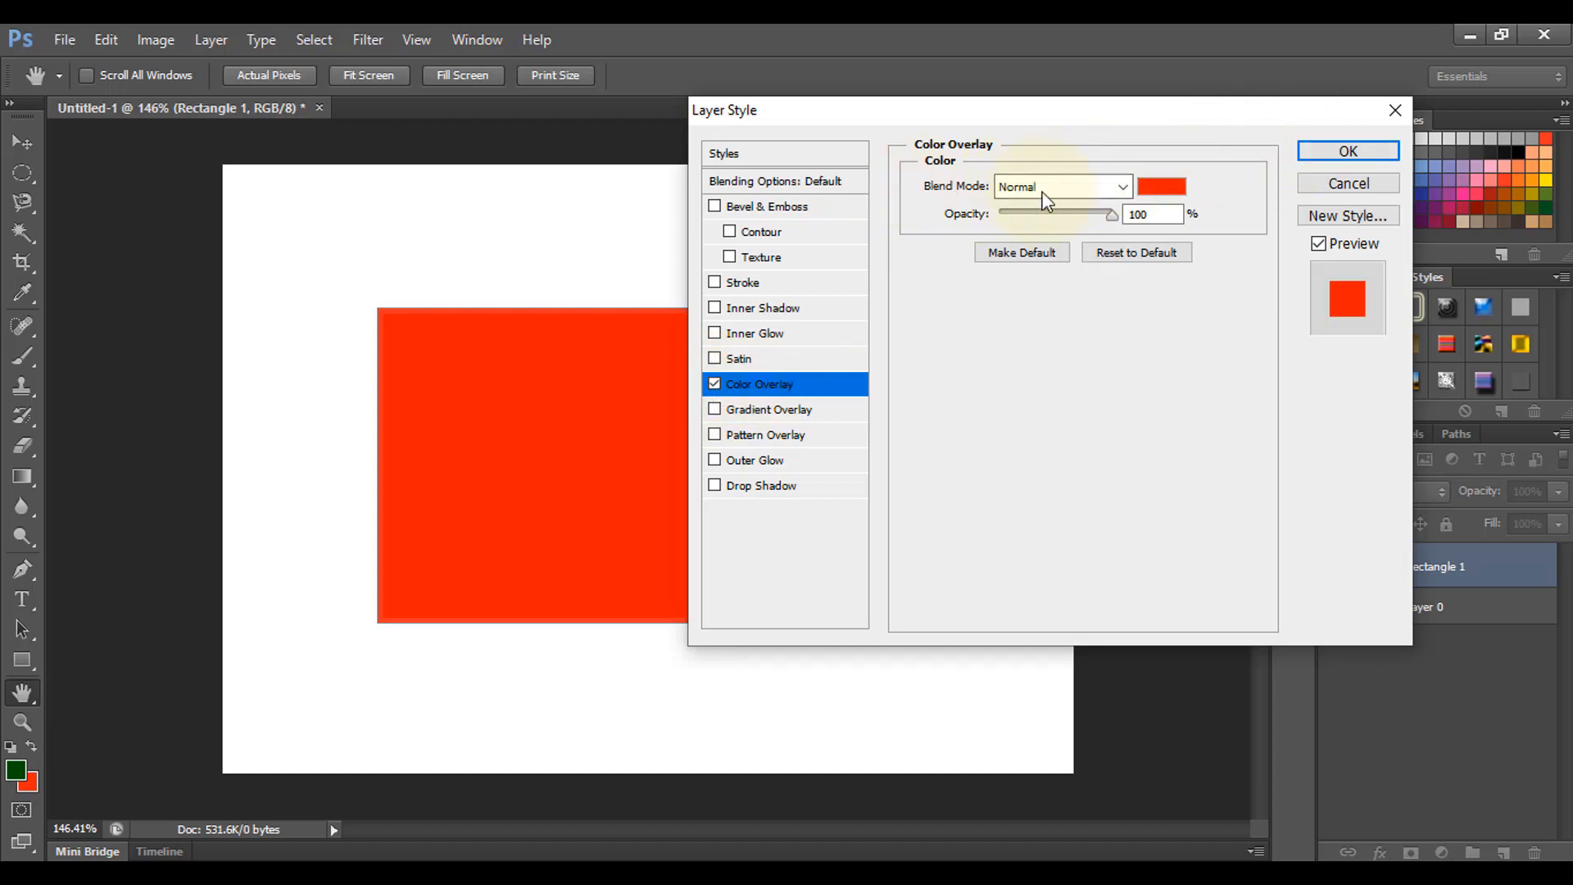
Set the Color Overlay's color to a bright blue, keeping the Normal blend mode
click(1093, 194)
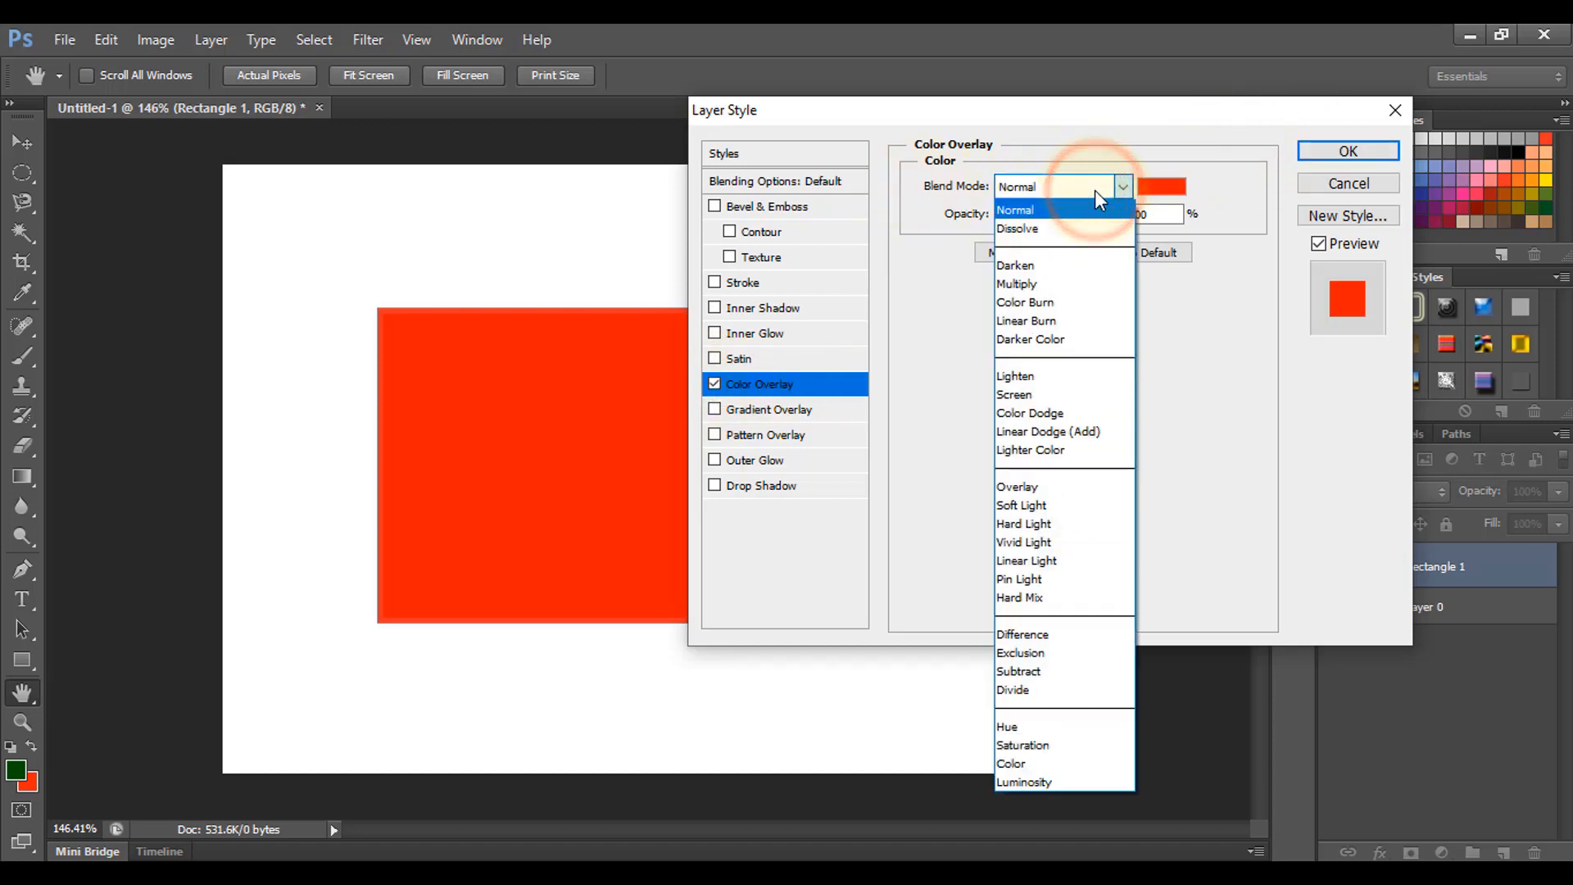
click(1094, 191)
click(1162, 186)
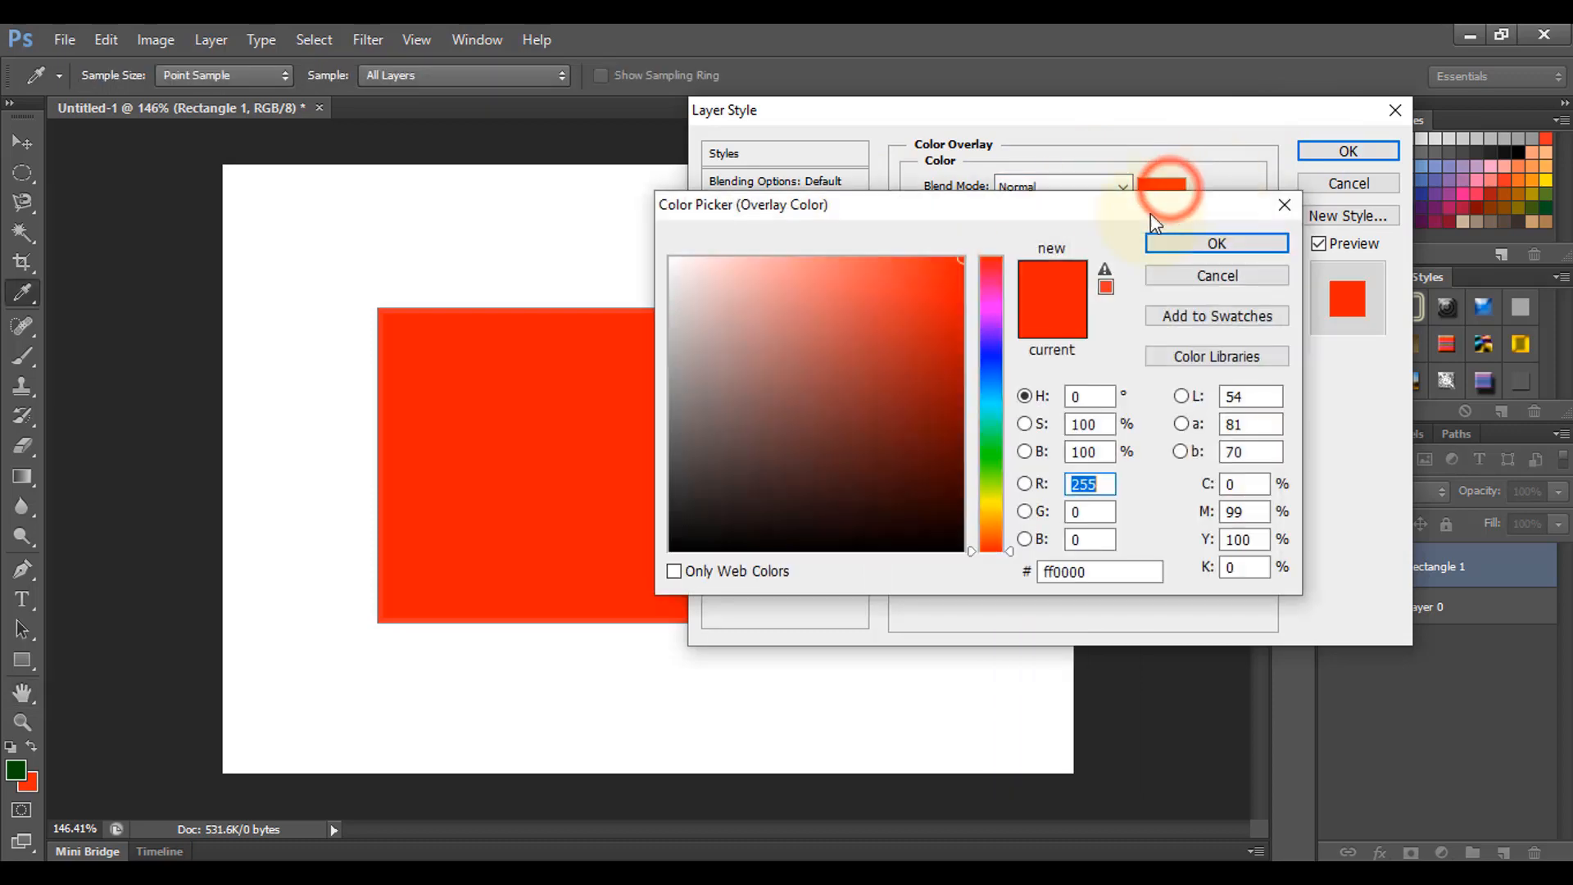
mouse_move(957, 293)
mouse_down()
mouse_move(957, 344)
mouse_move(847, 348)
mouse_move(960, 320)
mouse_up()
click(947, 390)
click(998, 380)
click(991, 362)
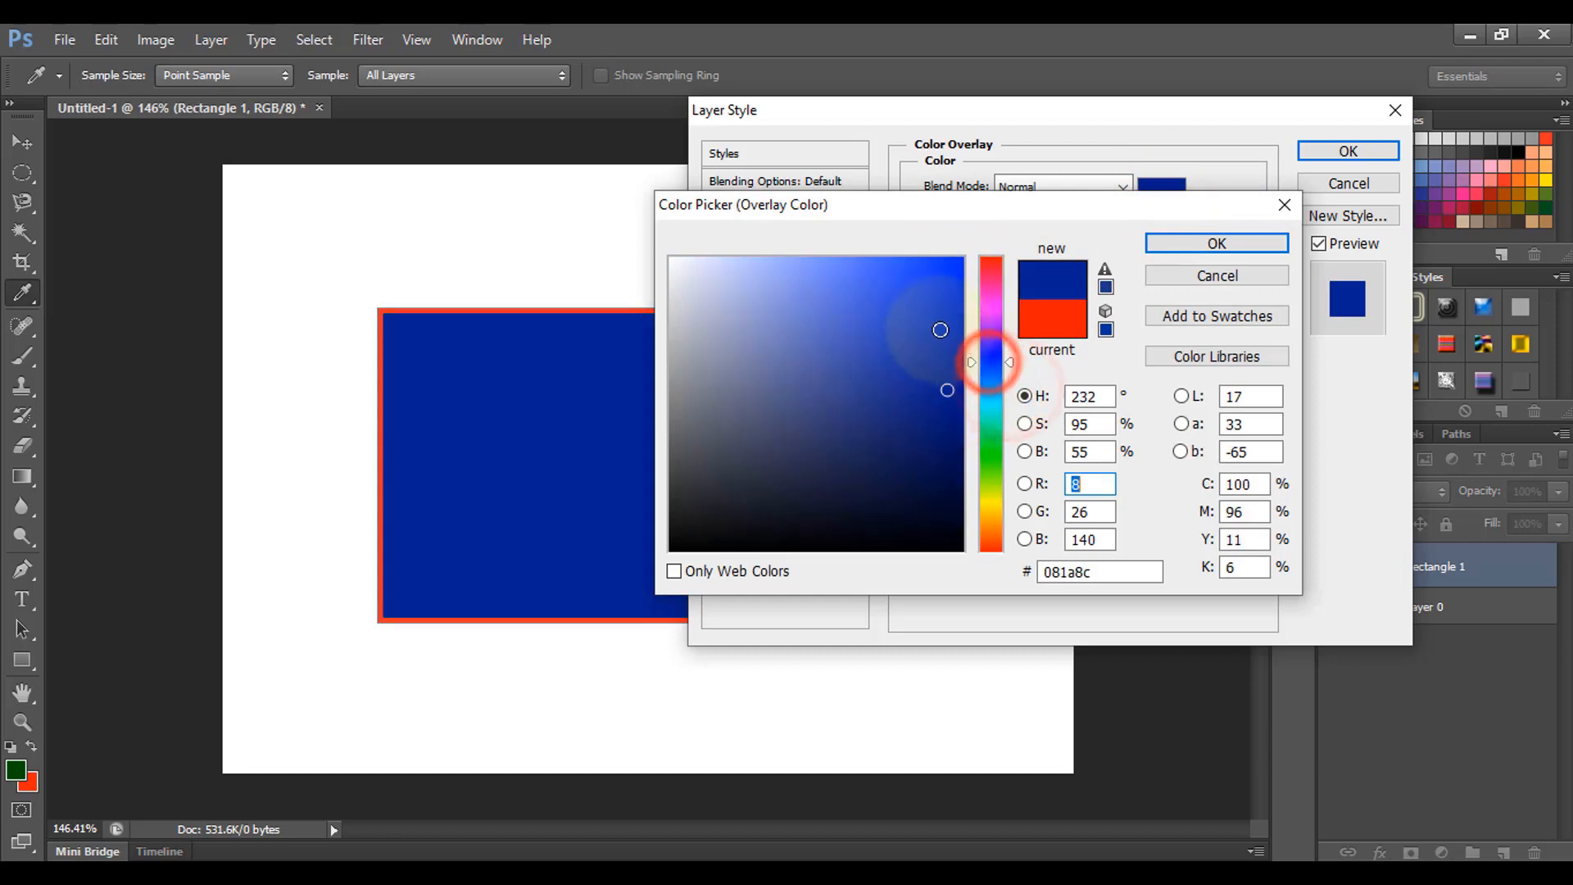
click(961, 313)
click(1247, 243)
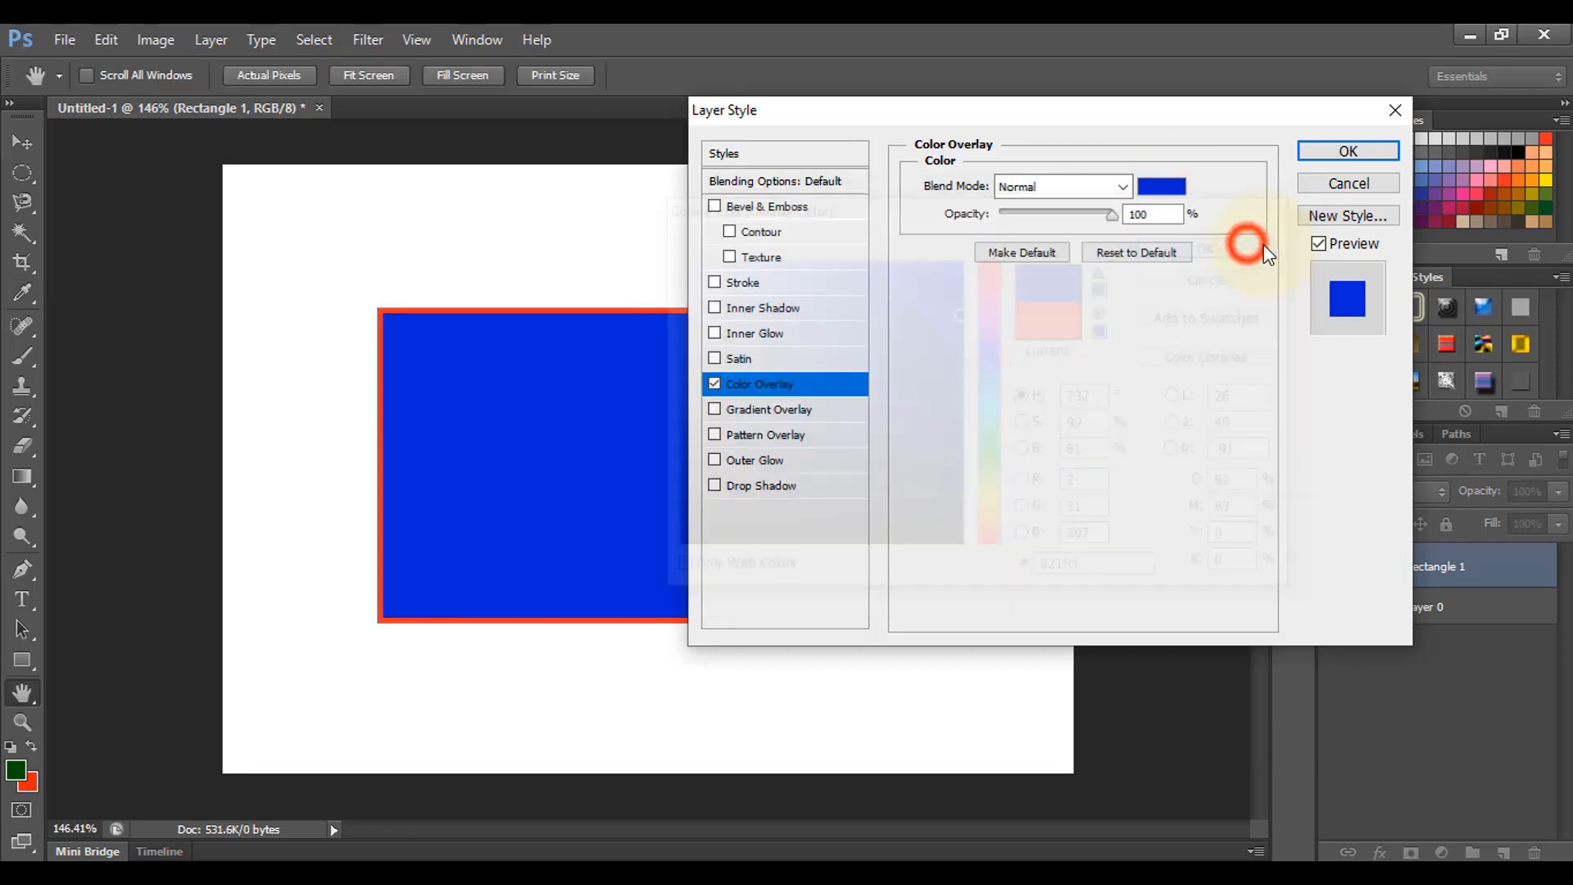
Apply the layer style, and hide and reshow the rectangle's Color Overlay effect in the layer stack
click(1349, 150)
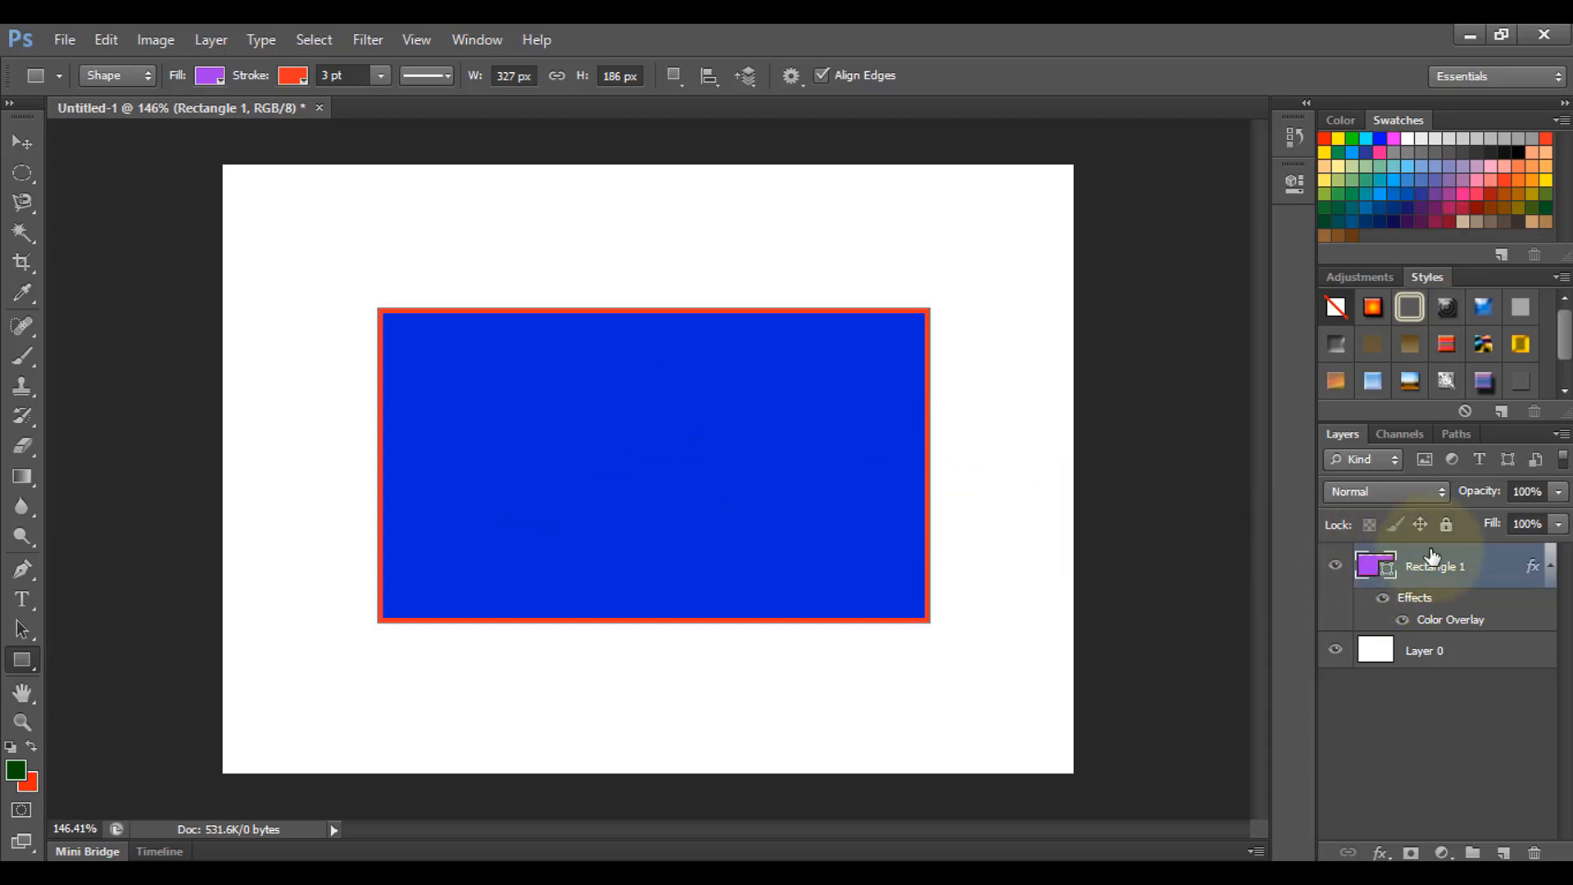
click(1403, 623)
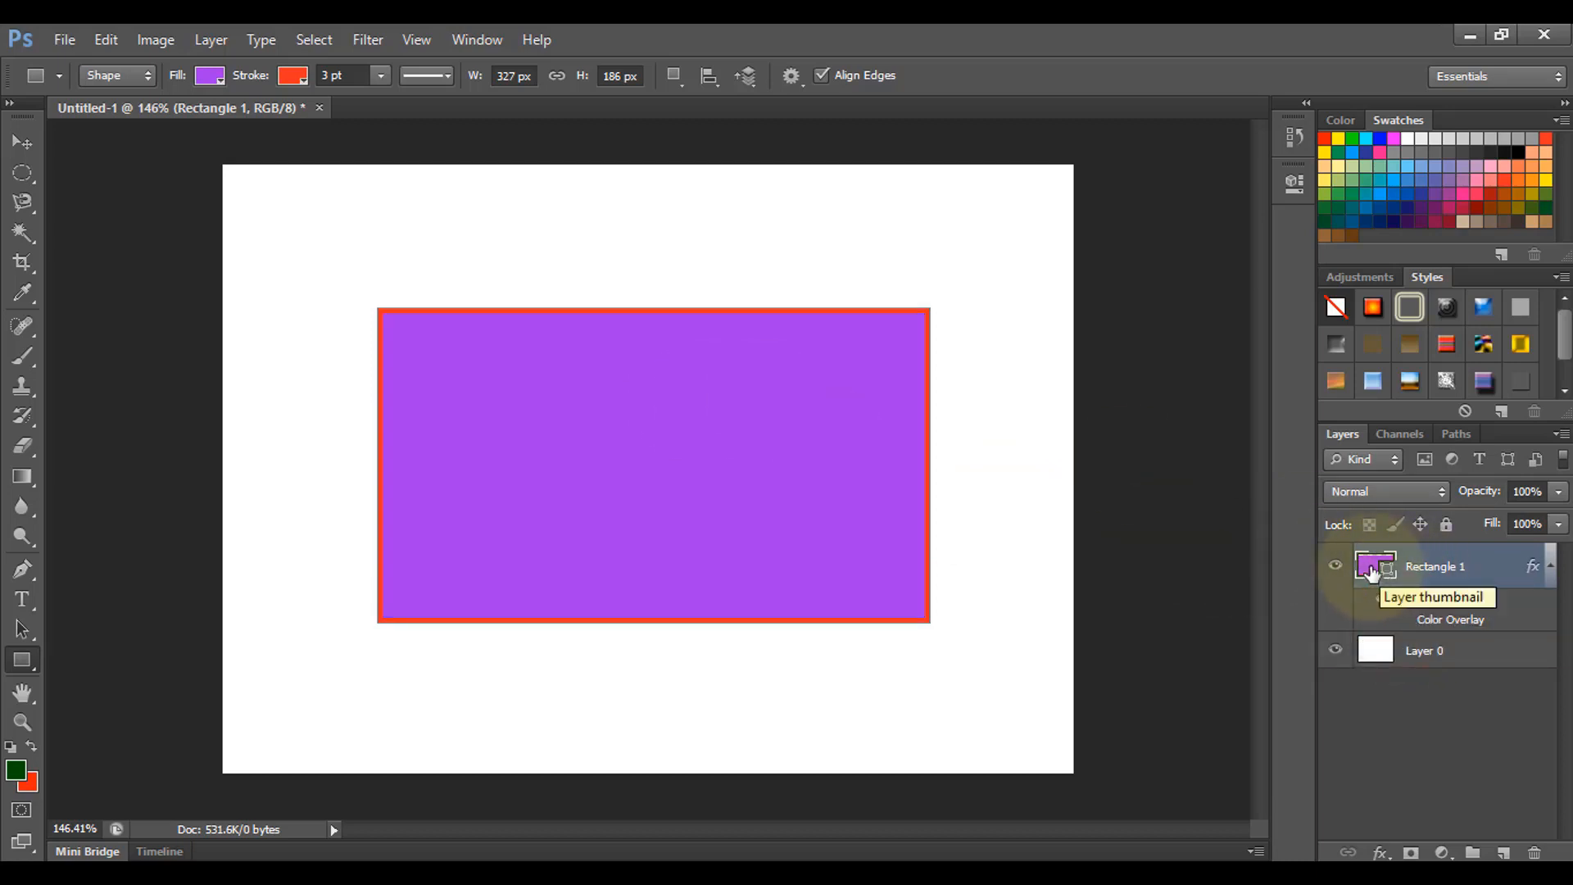
click(1408, 621)
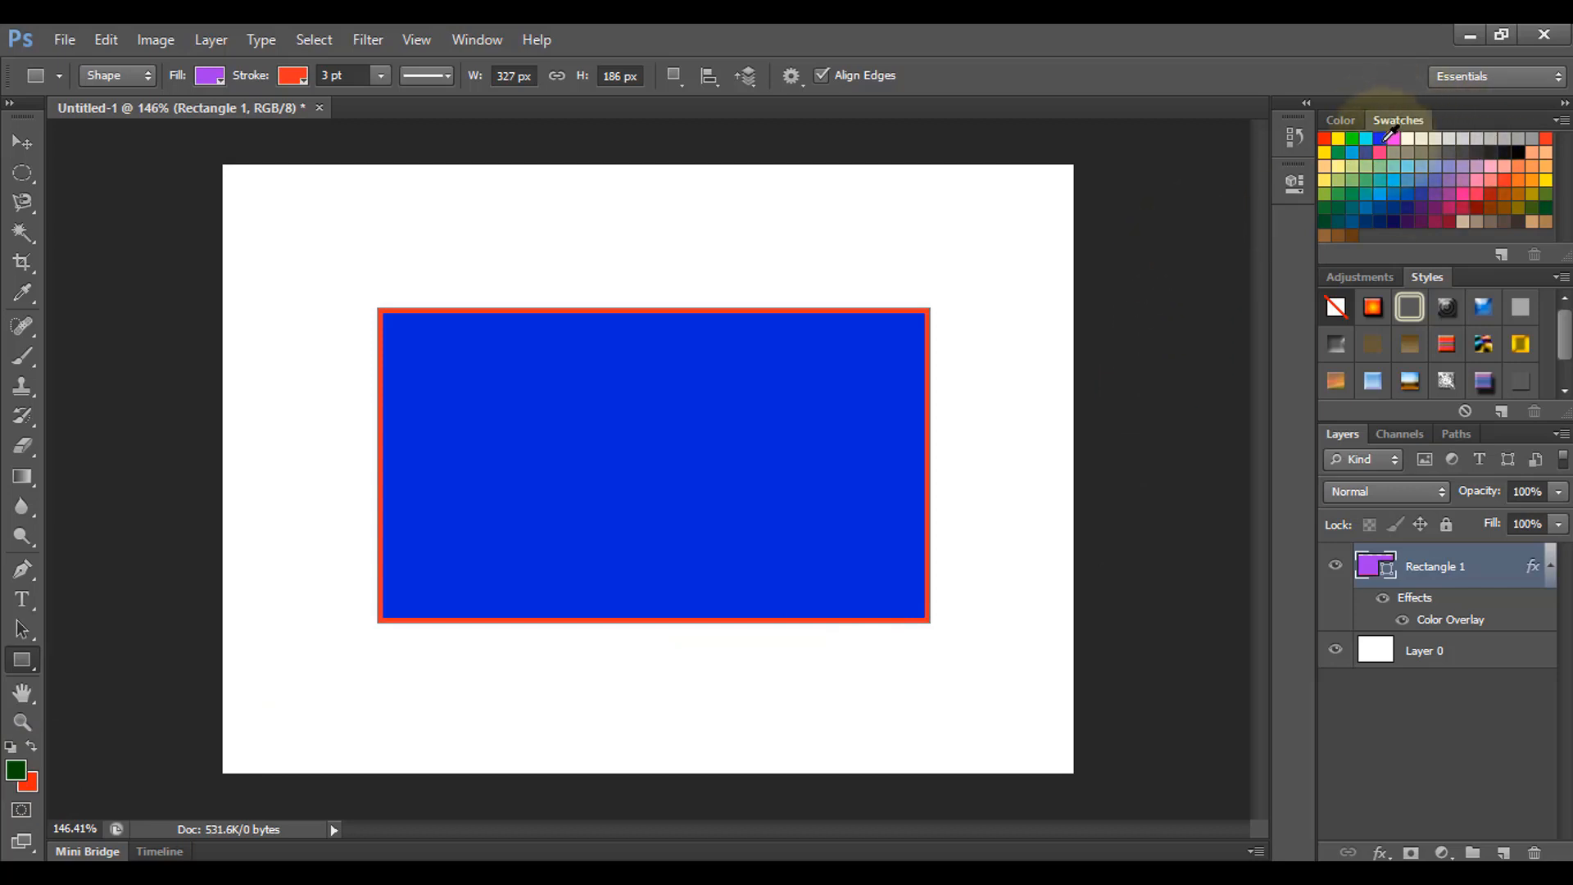
Pick the dark green swatch 005e20 as the new foreground color
click(15, 768)
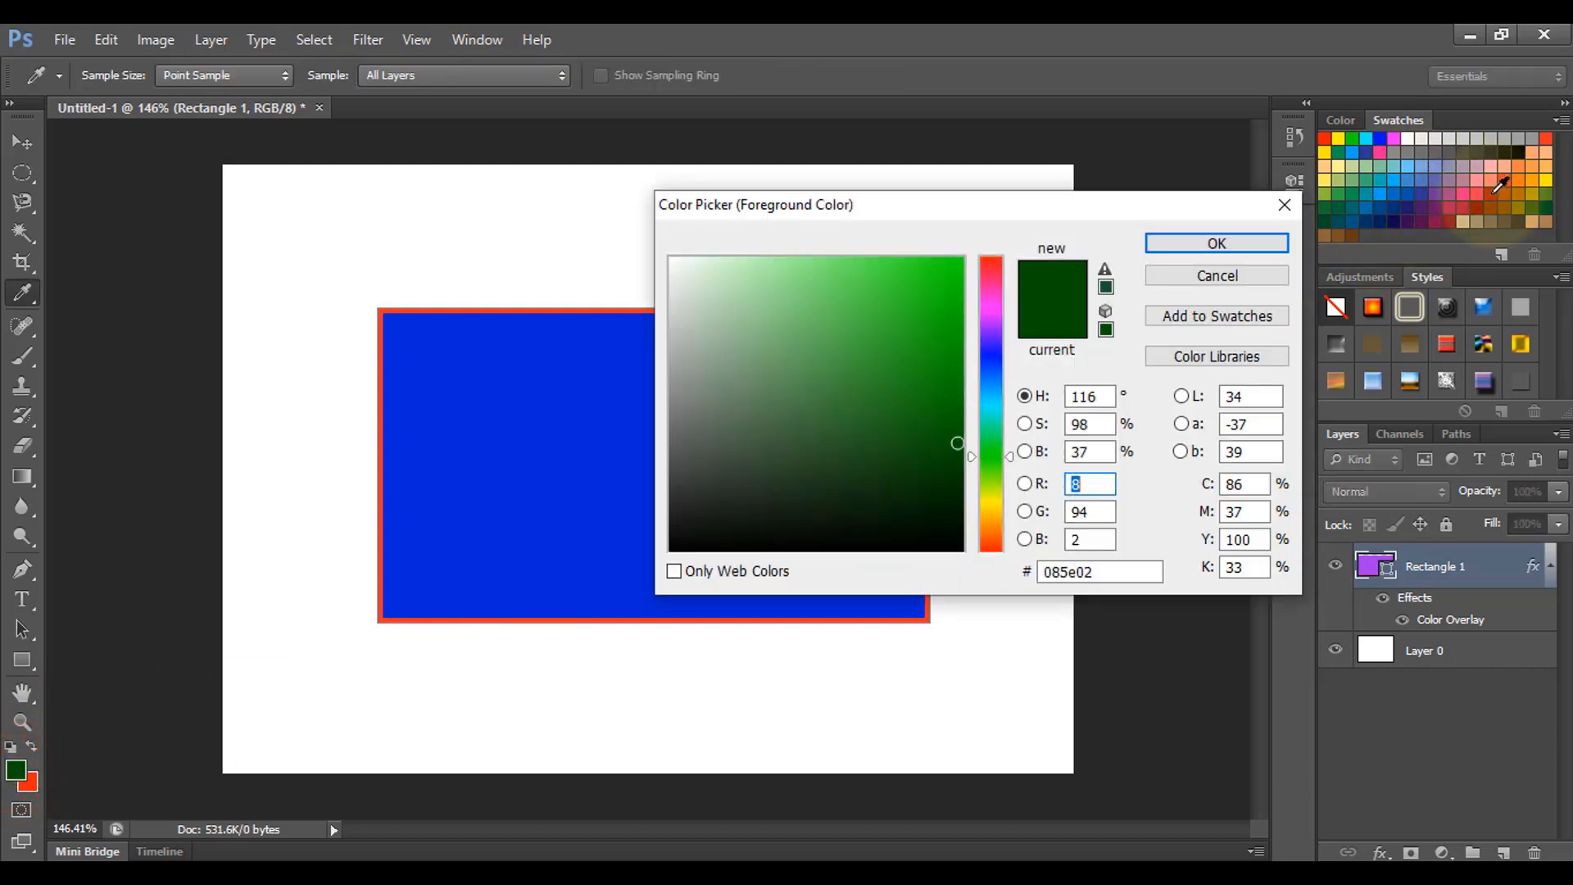
click(1549, 203)
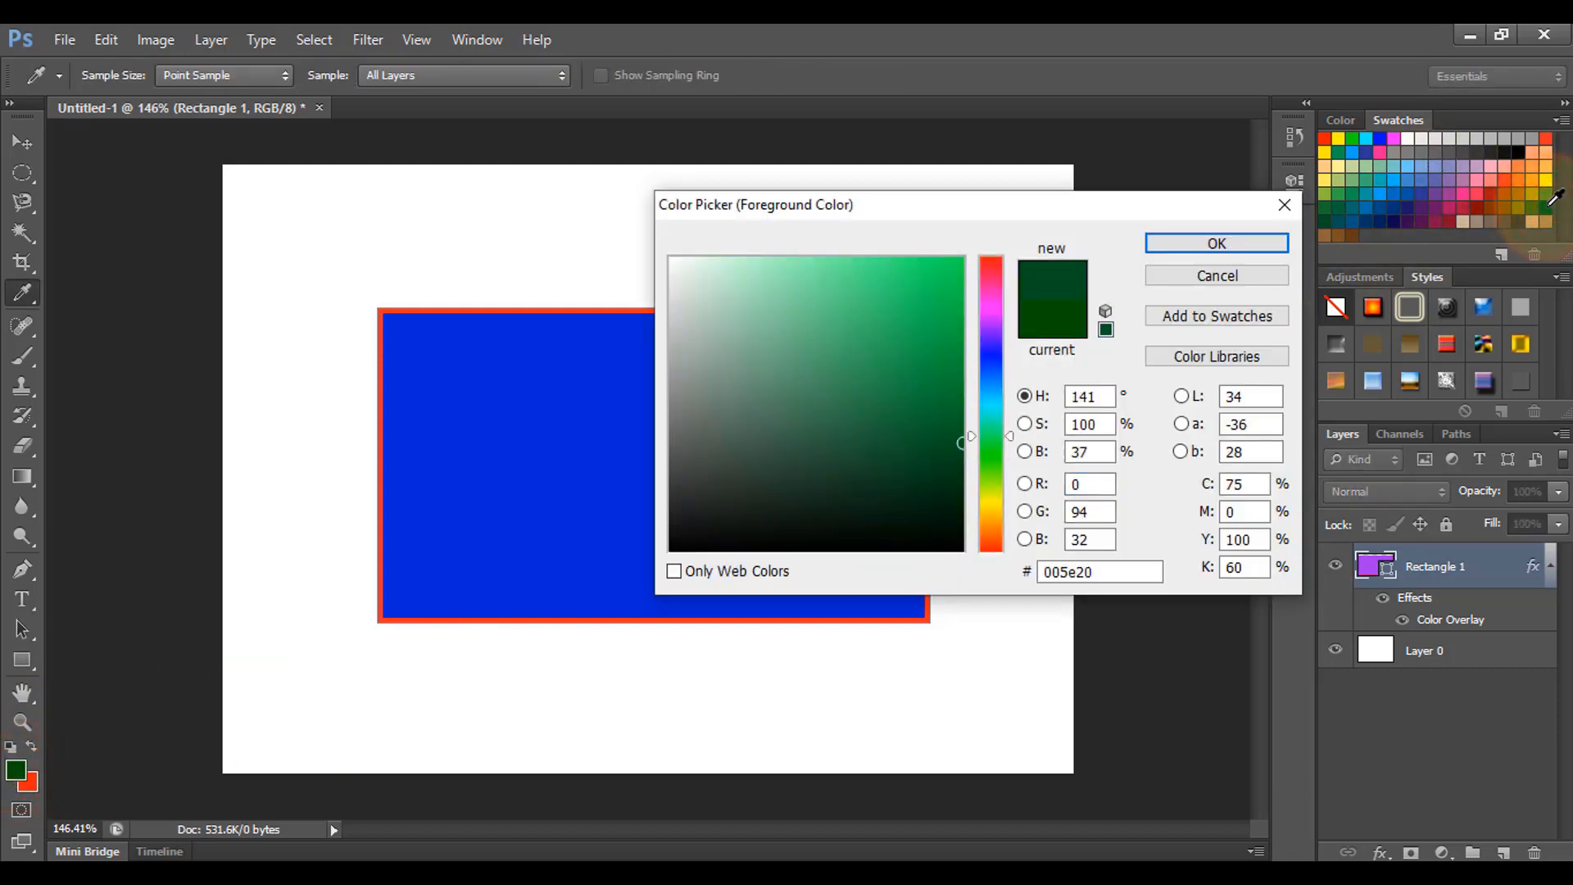